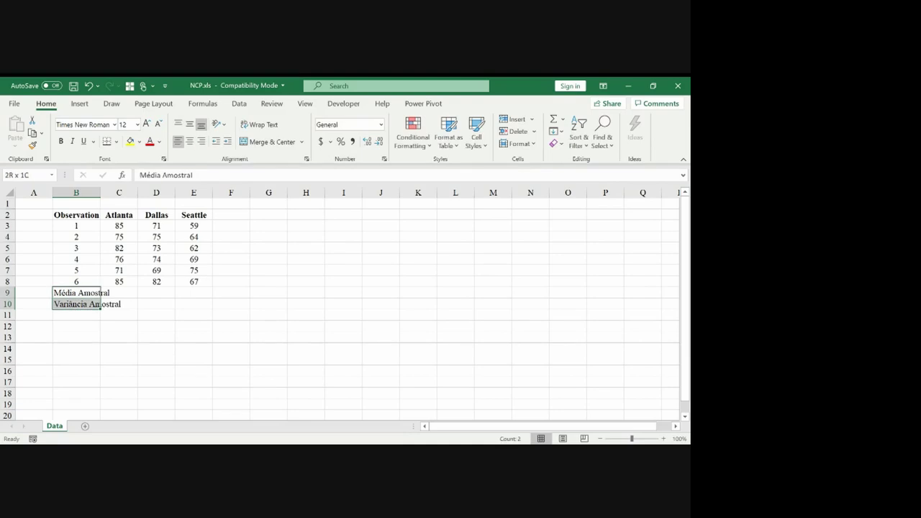
Step: Bold the labels in B9:B10, add a bottom border under B8:E8 and fit column B's width to its contents
key(ctrl+b)
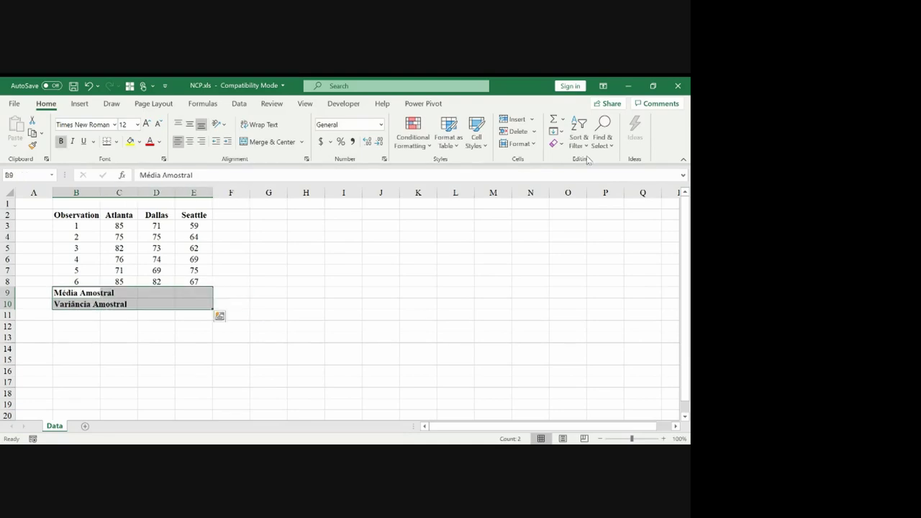
key(Up)
key(ctrl+shift+Right)
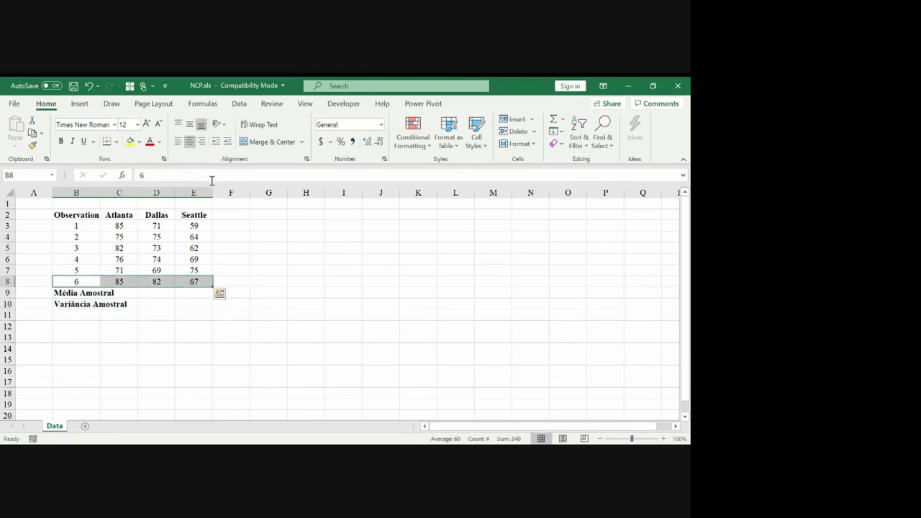
double_click(102, 194)
key(Right)
key(Down)
text(=ave)
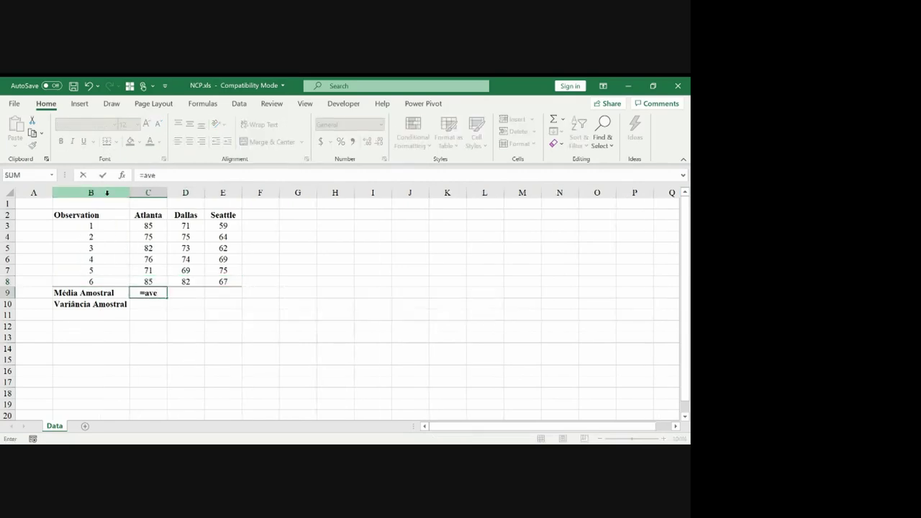
key(Escape)
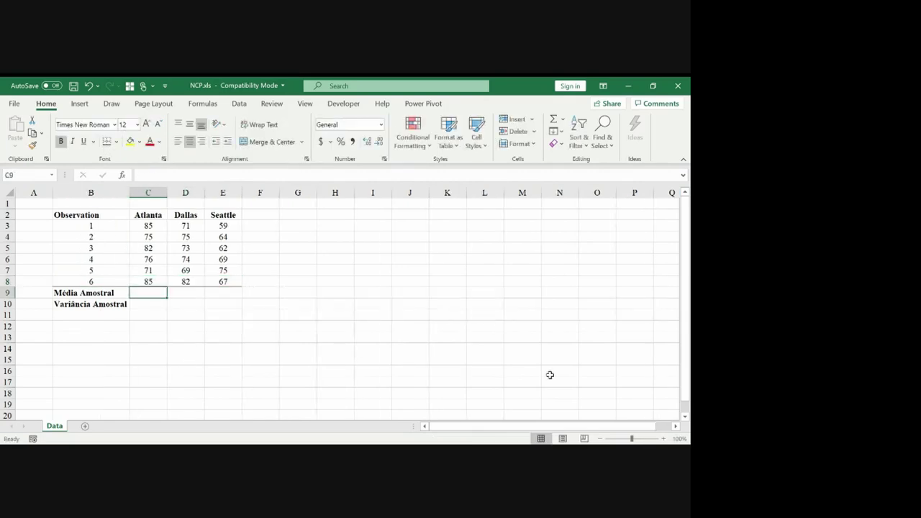
Step: Add a bottom border under the header row B2:E2
click(662, 438)
click(663, 438)
key(Up)
key(Up)
key(Up)
key(Up)
key(Up)
key(Up)
key(Up)
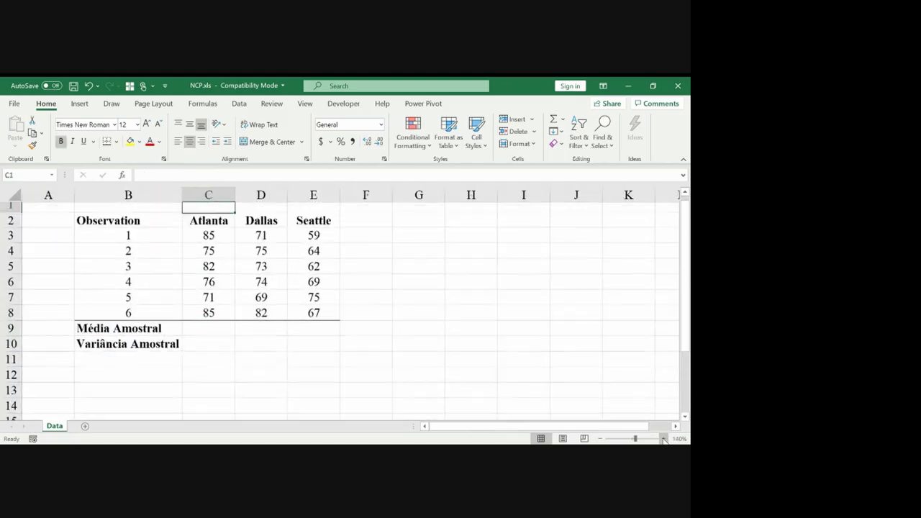
key(Left)
key(ctrl+shift+Right)
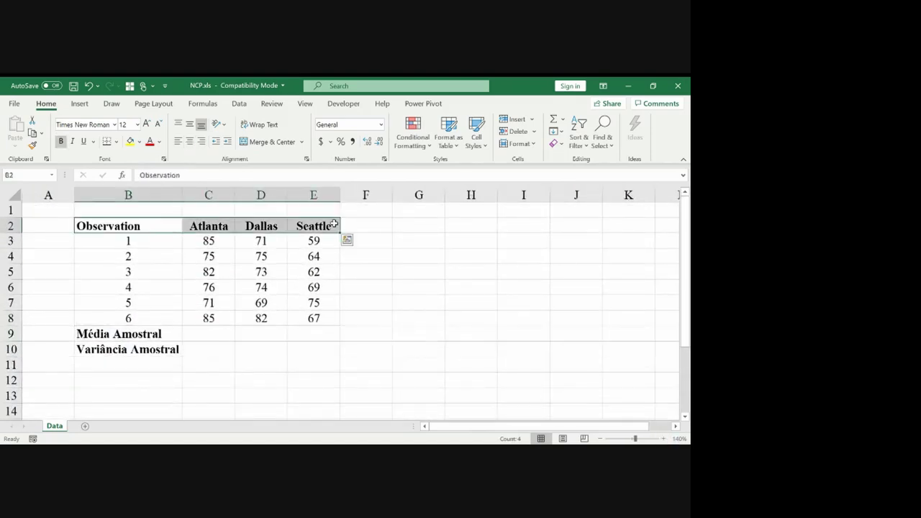
click(107, 142)
Step: Calculate Atlanta's sample mean in C9 with the AVERAGE function over C3:C8
key(ctrl+Down)
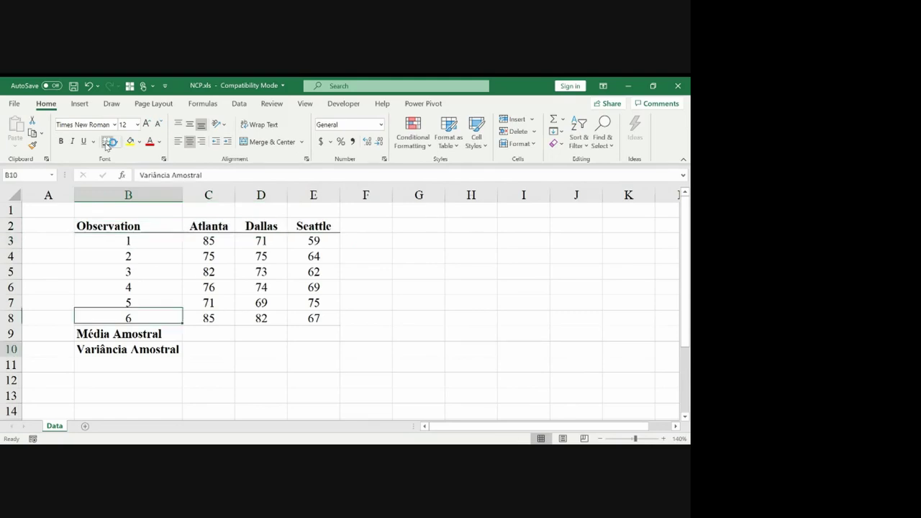
key(Down)
key(Right)
text(=médi)
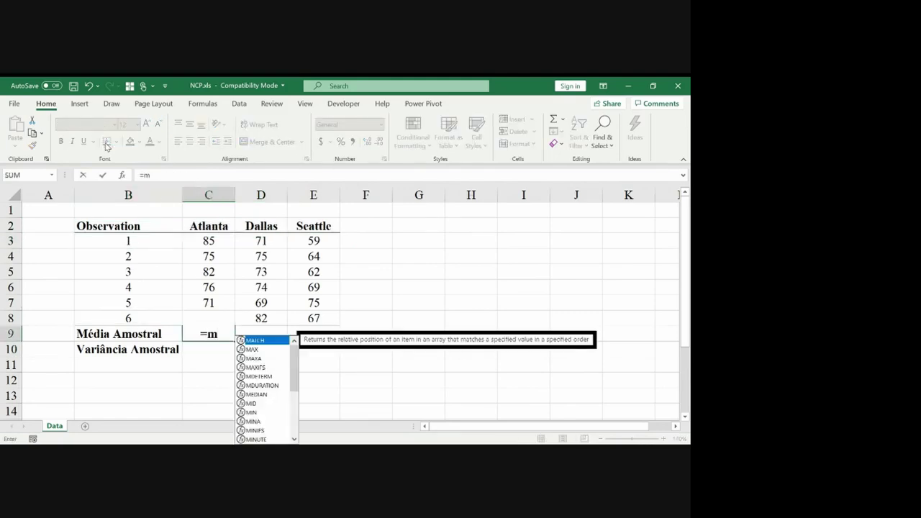
key(BackSpace)
key(BackSpace)
key(BackSpace)
key(BackSpace)
text(av)
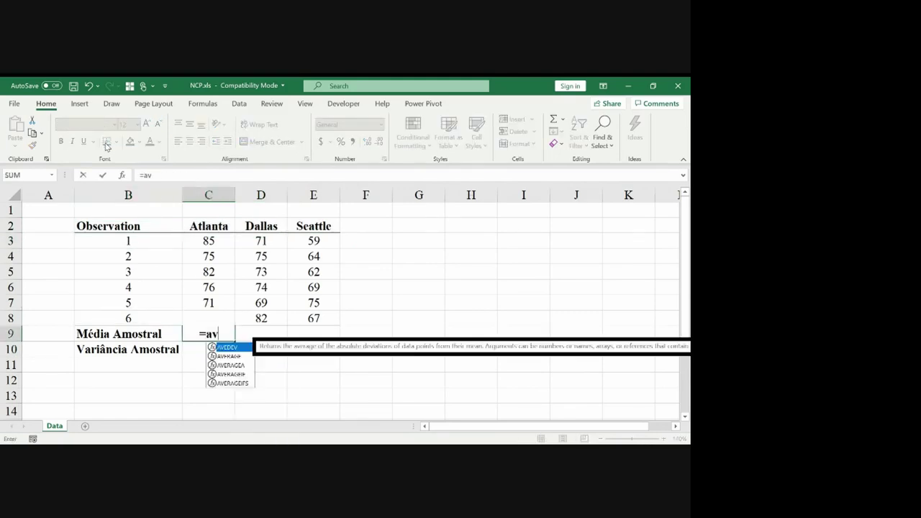
text(erage()
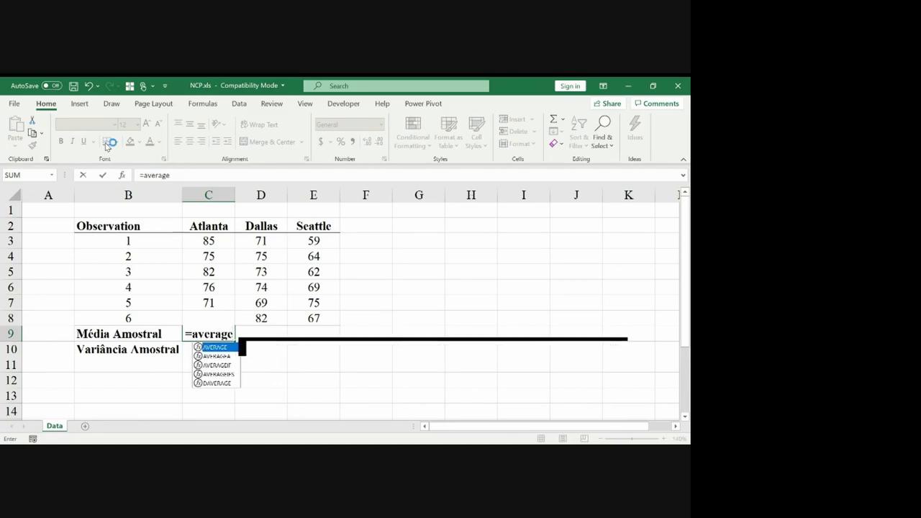
key(Up)
key(shift+Up)
key(shift+Up)
key(shift+Up)
key(shift+Up)
key(shift+Up)
key(Return)
Step: Copy the mean formula from C9 to the Dallas and Seattle cells D9 and E9
key(Up)
key(ctrl+c)
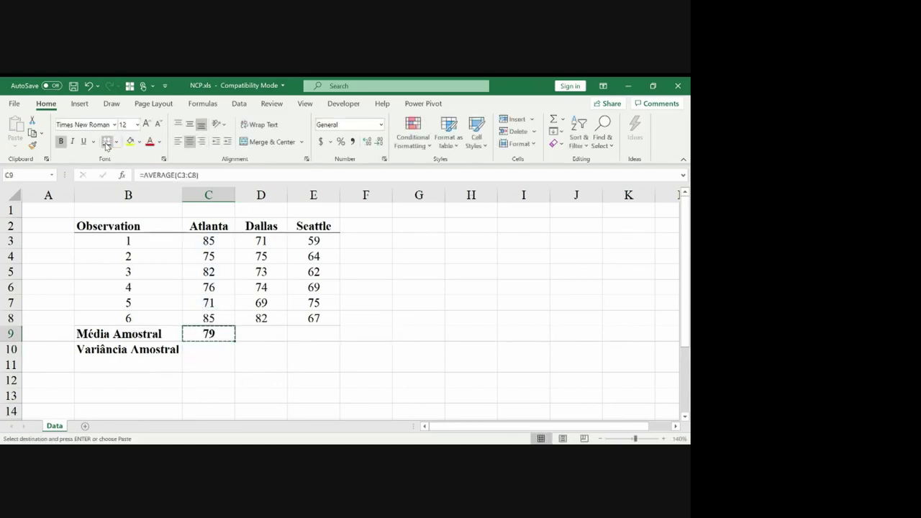
key(Right)
key(ctrl+v)
key(Right)
key(ctrl+v)
key(Escape)
Step: Calculate Atlanta's sample variance in C10 with the VAR.S function over C3:C8
key(Left)
key(Down)
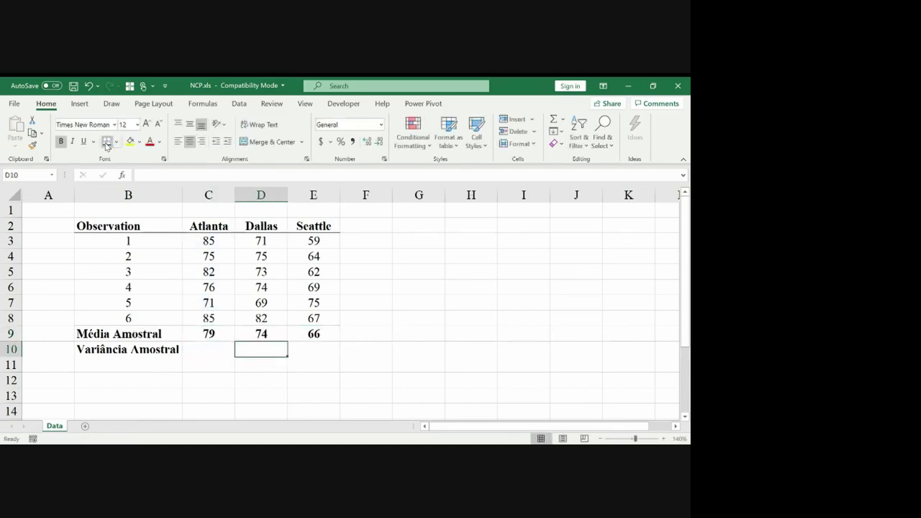
key(Left)
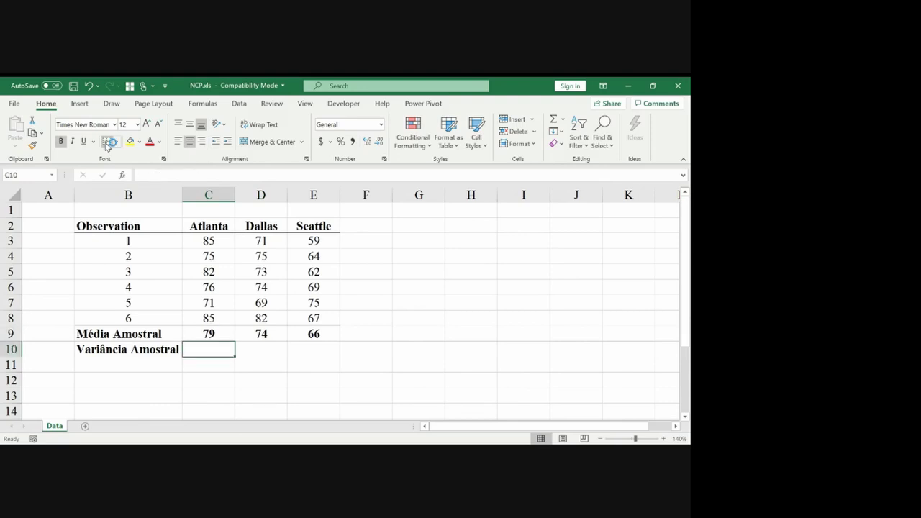
text(=)
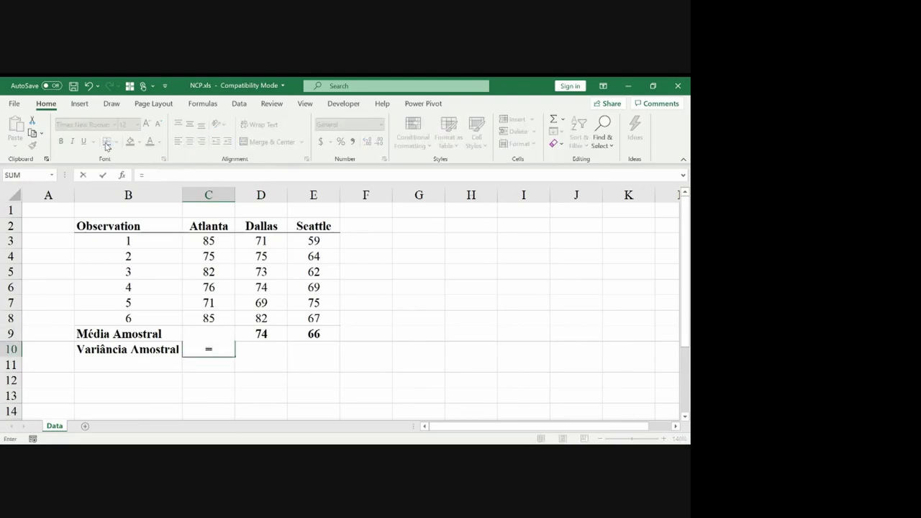
text(var.)
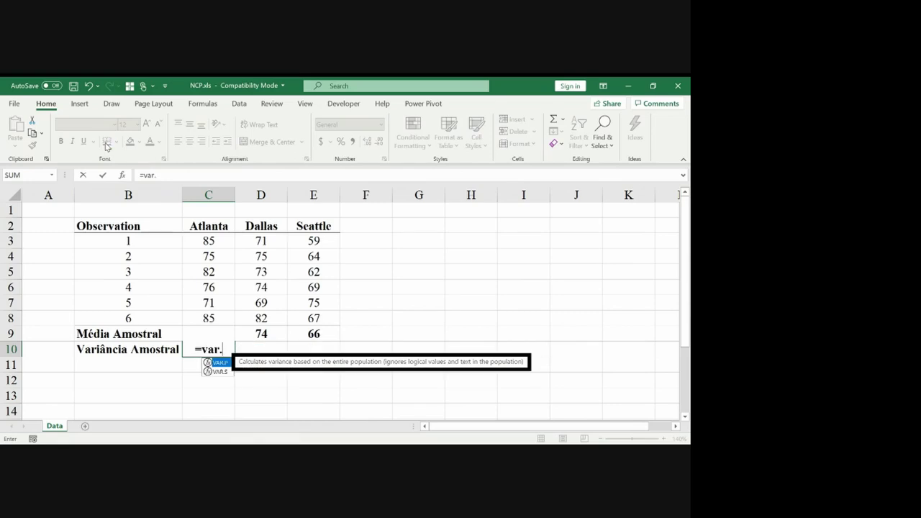
text(s()
key(Up)
key(Up)
key(Up)
key(Down)
key(shift+Up)
key(shift+Up)
key(shift+Up)
key(shift+Up)
key(shift+Up)
key(ctrl+Return)
Step: Copy the variance formula from C10 to the Dallas and Seattle cells D10 and E10
key(ctrl+c)
key(Right)
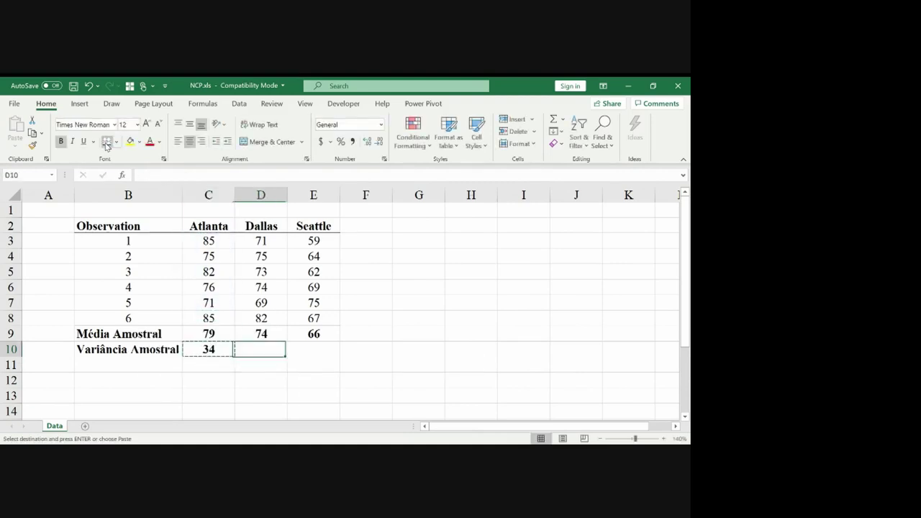
key(ctrl+v)
key(Right)
key(ctrl+v)
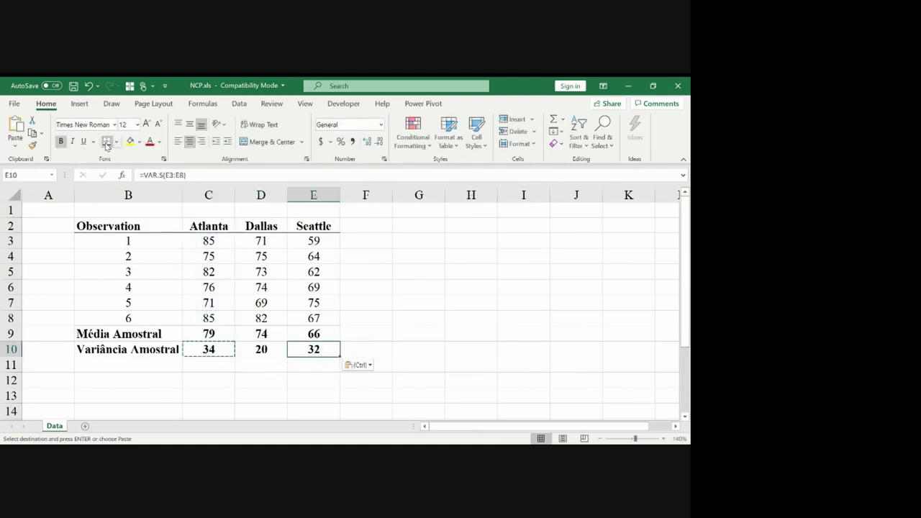
key(Escape)
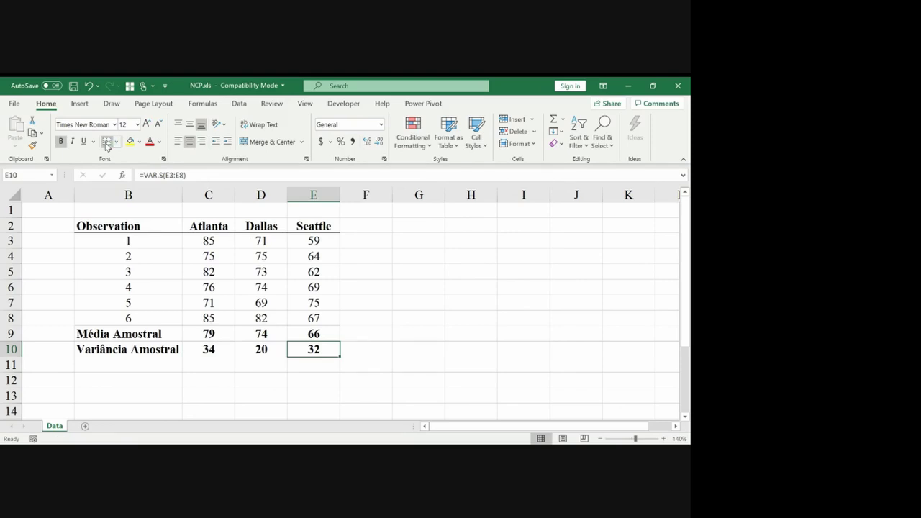
mouse_move(216, 325)
mouse_down()
mouse_move(202, 343)
mouse_move(215, 325)
mouse_move(251, 341)
mouse_move(270, 329)
mouse_move(325, 326)
mouse_up()
drag(224, 336, 297, 332)
key(Up)
key(Right)
key(Right)
key(Left)
Step: Enter the label "Variância das Médias dos Tratamentos" in cell G8
click(418, 318)
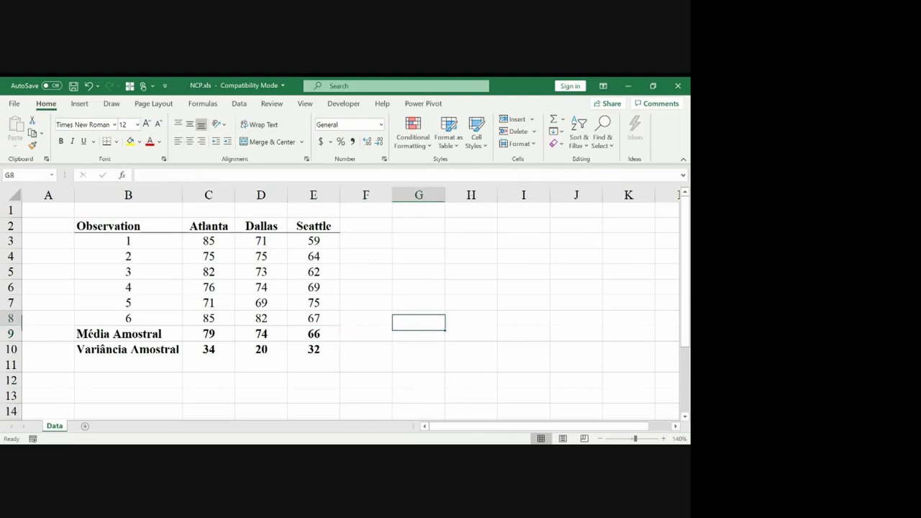
text(Vari)
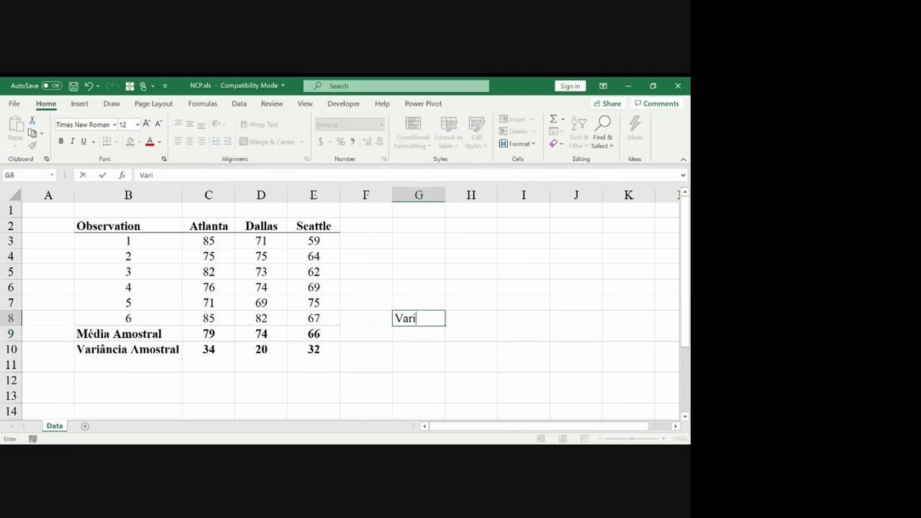
text(ância das Médias )
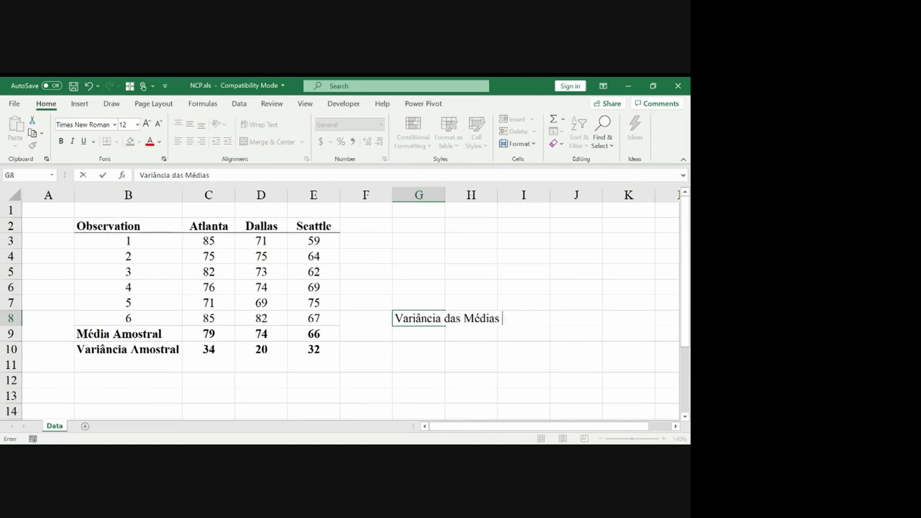
text(dos Tratamentos)
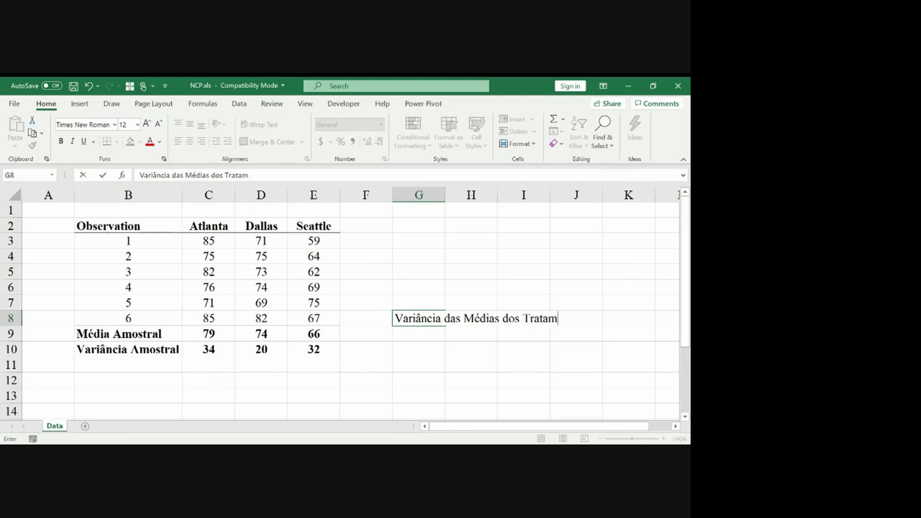
key(Return)
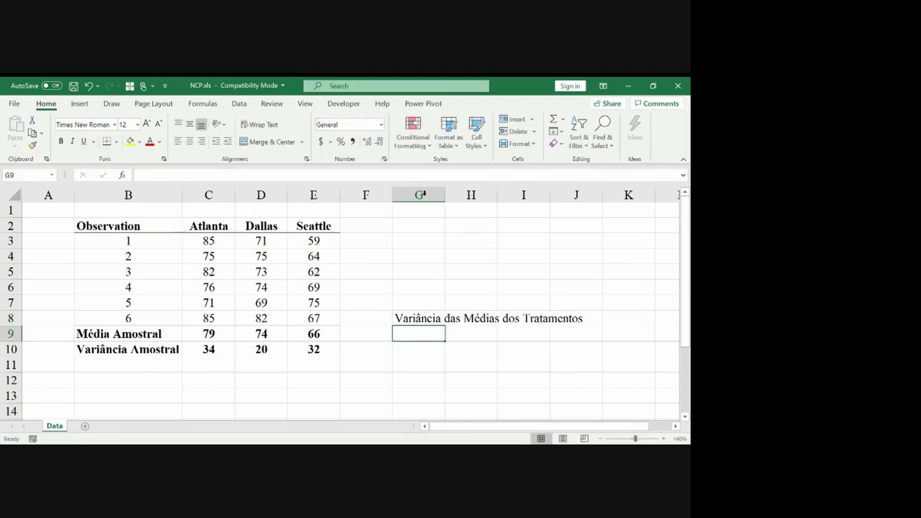
Step: Fit column G's width to its contents and make the label in G8 bold
double_click(445, 189)
key(Up)
key(ctrl+b)
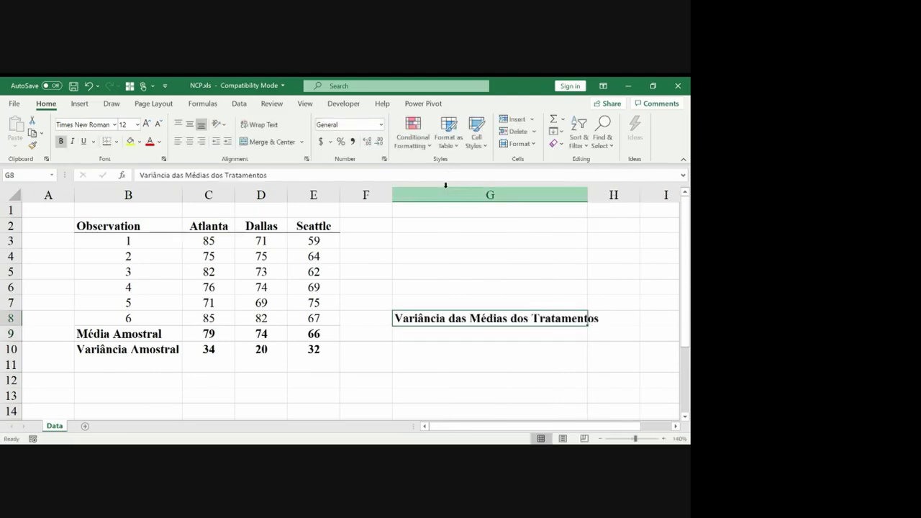
Step: Calculate the variance of the three sample means in G9 with the VAR.S function over C9:E9
key(Down)
text(=var)
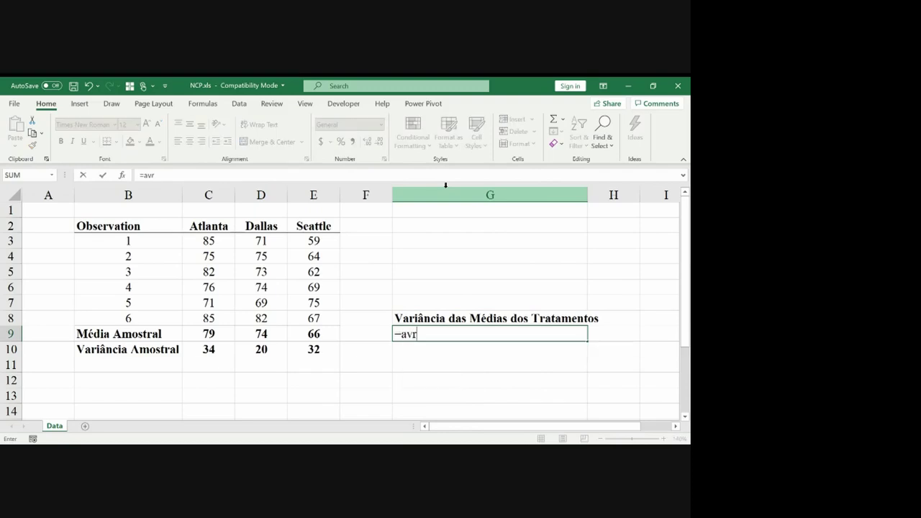
text(.)
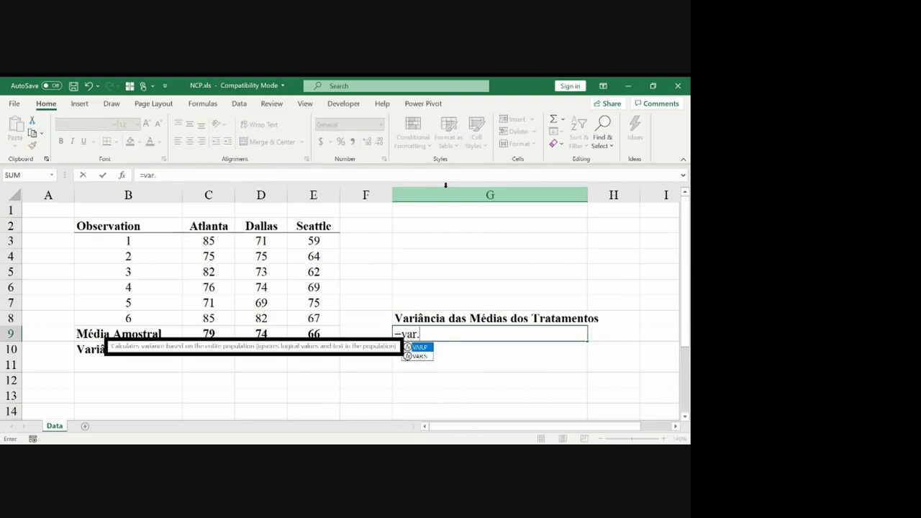
text(s()
key(Left)
key(Left)
key(shift+Left)
key(shift+Left)
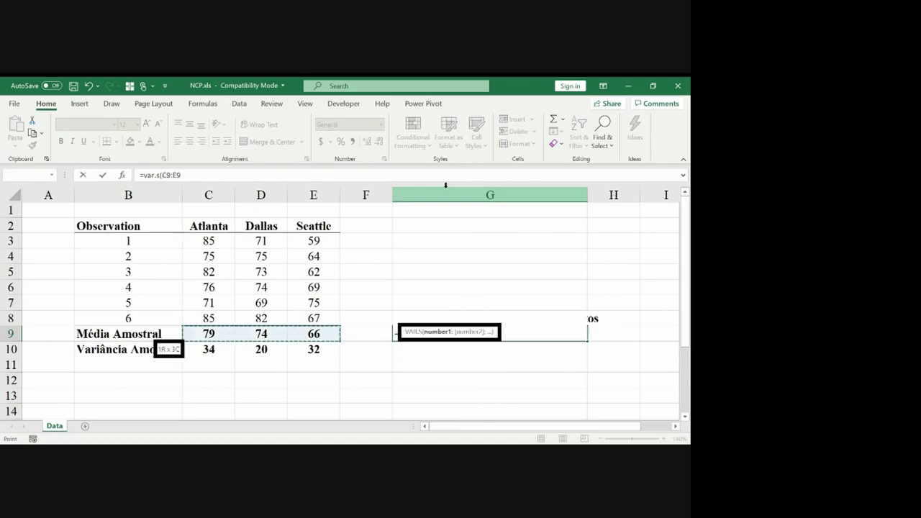
key(Return)
key(Up)
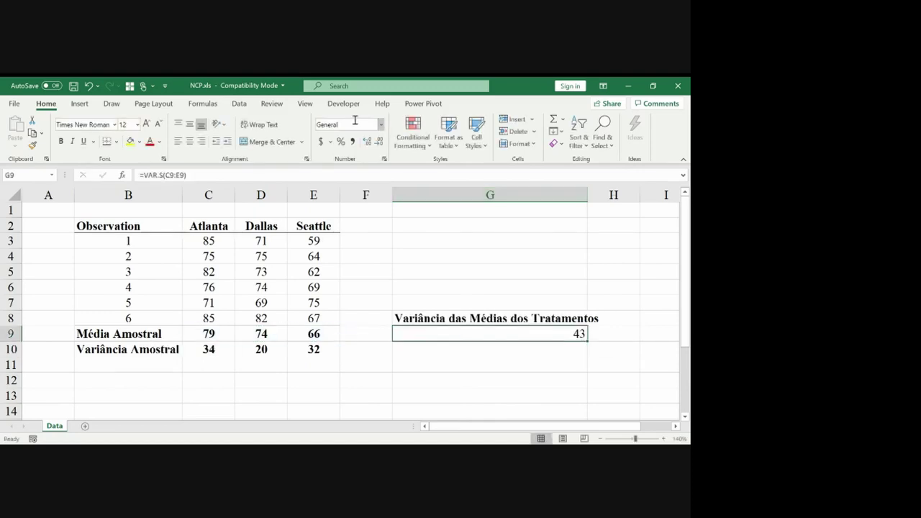
Step: Center and bold the result in G9, and refit column G's width to the bold label
click(190, 141)
key(ctrl+b)
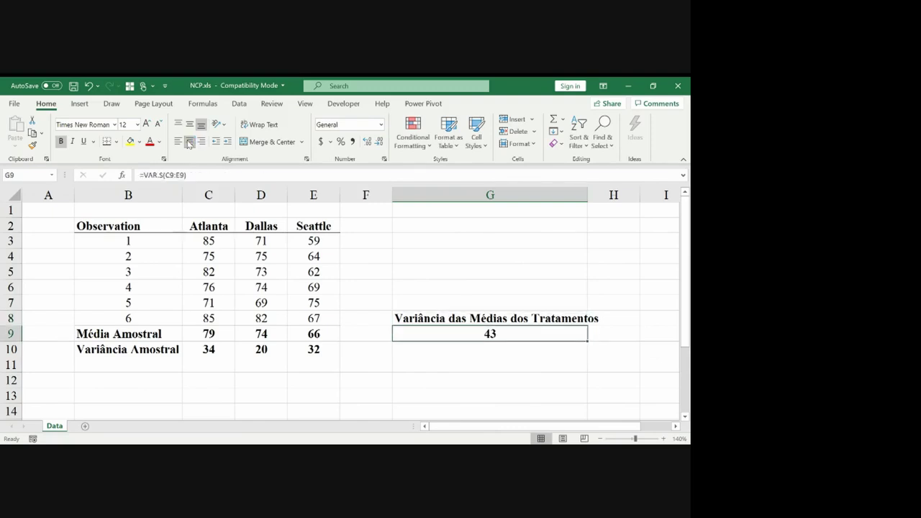
double_click(588, 194)
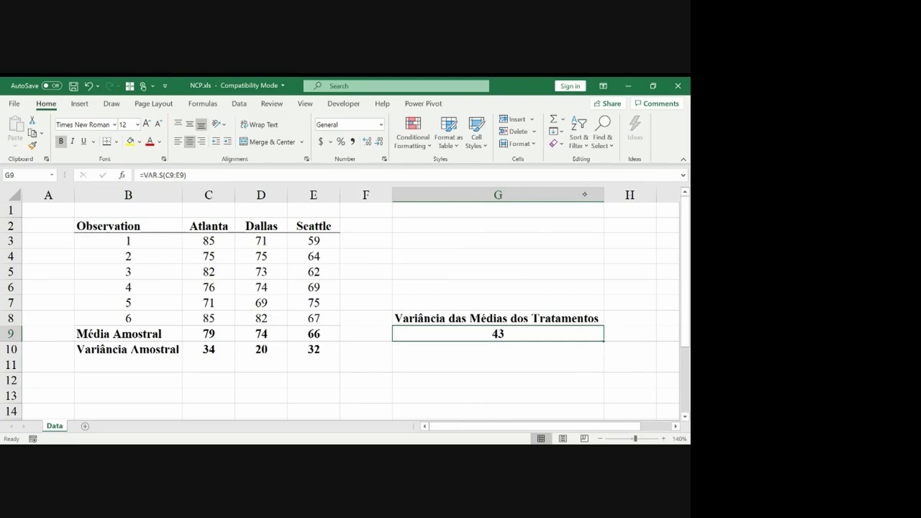
Step: Handwrite "Variância Amostral = σ²/n" with a downward arrow above the label in G8, and circle the result in G9
mouse_move(403, 236)
mouse_down()
mouse_move(427, 248)
mouse_move(527, 249)
mouse_move(535, 231)
mouse_move(563, 243)
mouse_move(578, 227)
mouse_move(575, 257)
mouse_up()
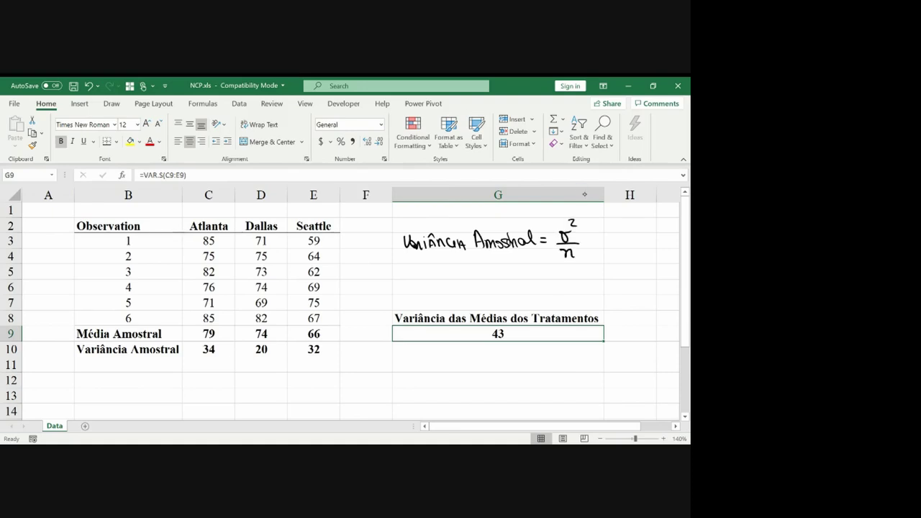
drag(471, 251, 475, 260)
drag(495, 321, 504, 323)
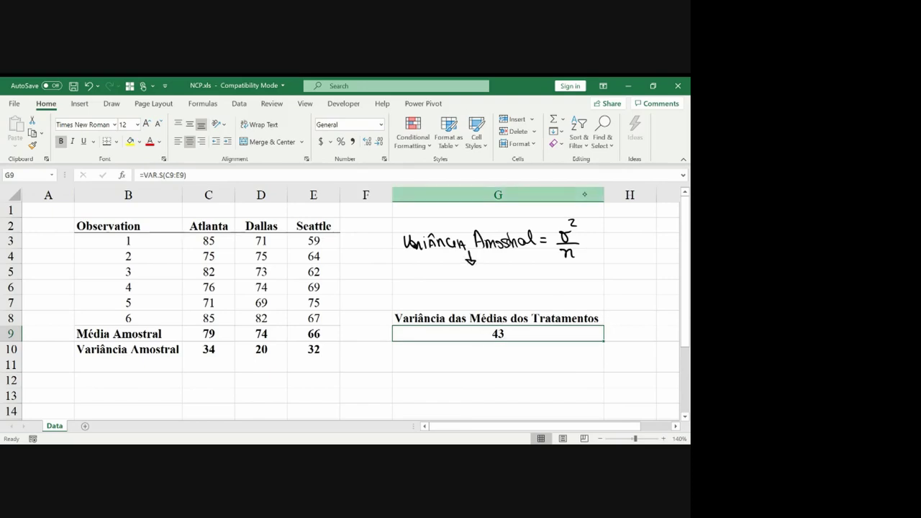
drag(493, 322, 497, 324)
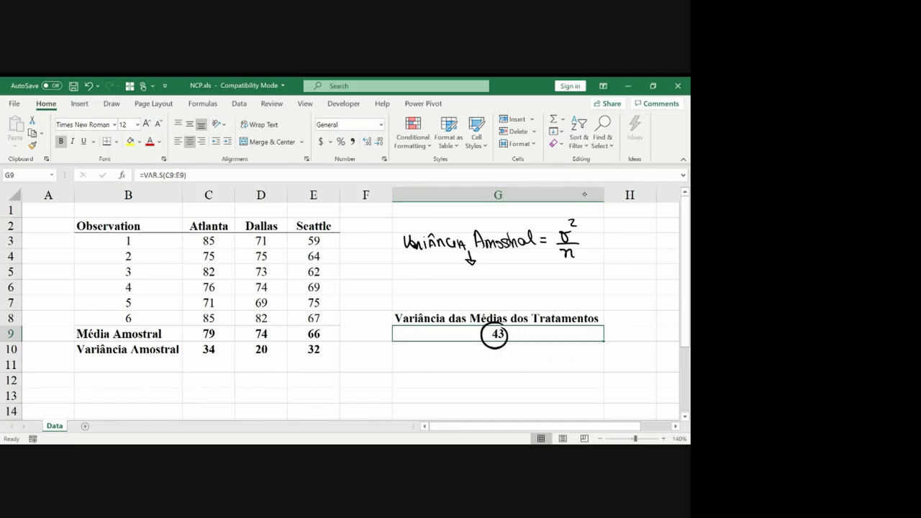
Step: Handwrite "43 = σ²/n ⇒ σ² = 43" beneath the arrow of the sample variance formula
drag(461, 273, 474, 291)
drag(482, 280, 490, 279)
drag(482, 284, 508, 273)
mouse_move(511, 279)
mouse_down()
mouse_move(497, 302)
mouse_move(581, 275)
mouse_up()
drag(574, 280, 593, 279)
mouse_move(590, 272)
mouse_down()
mouse_move(591, 285)
mouse_move(603, 277)
mouse_move(596, 283)
mouse_up()
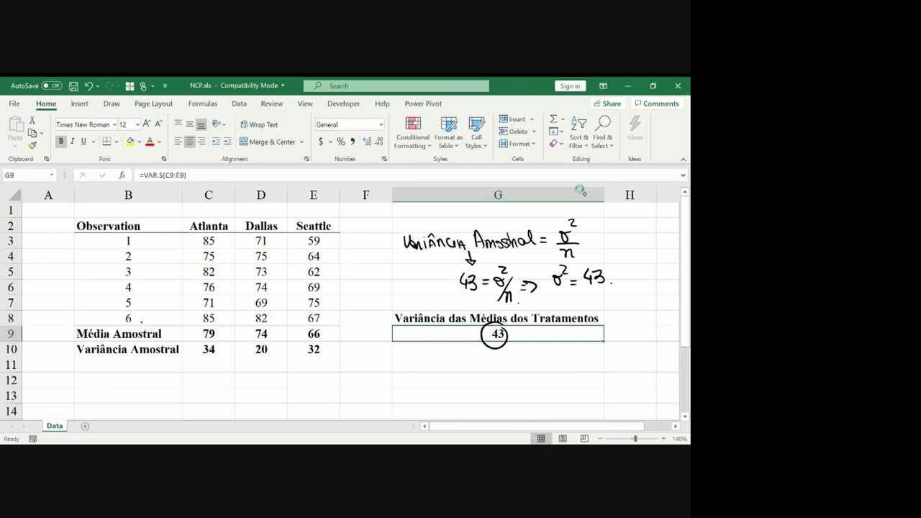
Step: Complete the handwritten product as "43.6" and write "σ² = 258" on the line below it
drag(625, 268, 619, 279)
mouse_move(603, 295)
mouse_down()
mouse_move(599, 303)
mouse_move(602, 295)
mouse_up()
key(ctrl+z)
mouse_move(558, 296)
mouse_down()
mouse_move(556, 306)
mouse_move(560, 295)
mouse_move(574, 295)
mouse_move(596, 308)
mouse_move(611, 293)
mouse_up()
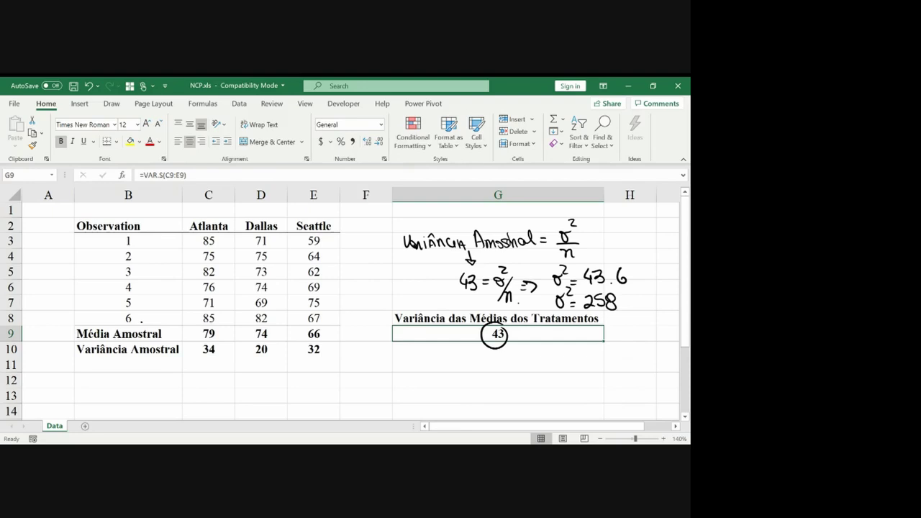
click(496, 351)
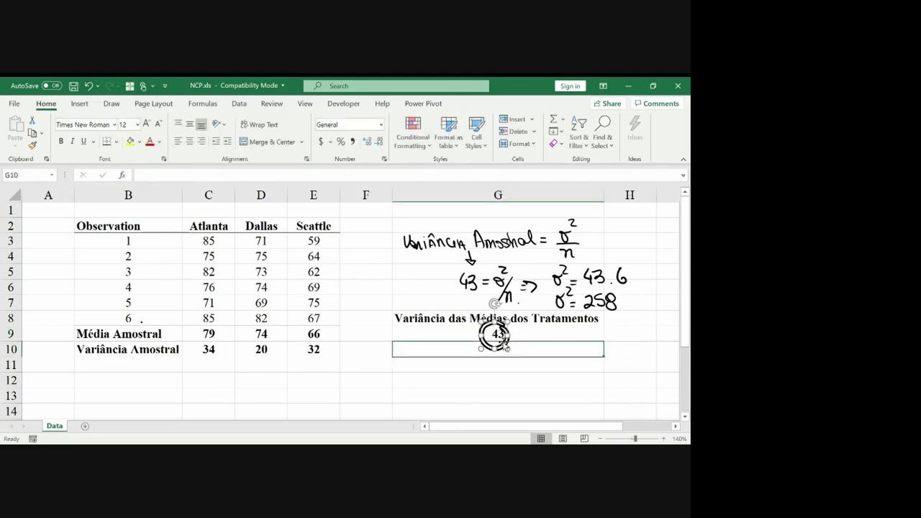
text(Vari)
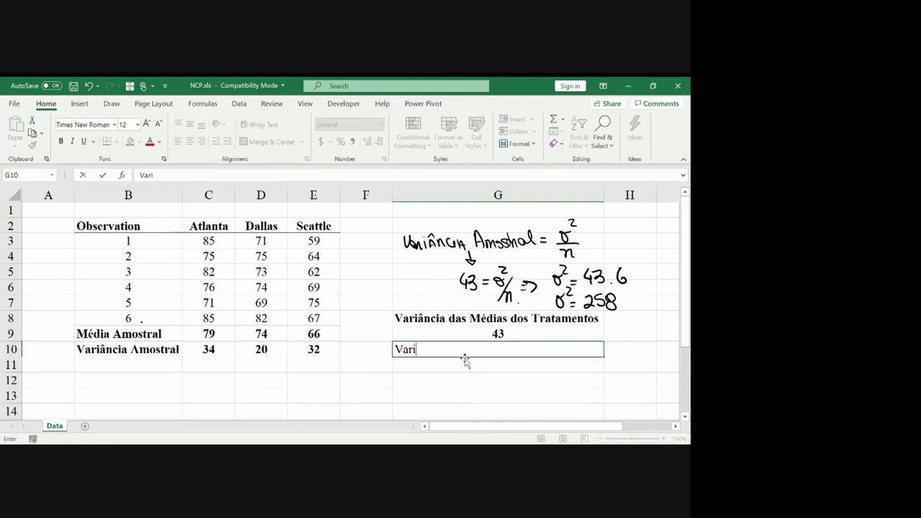
text(ância da)
key(BackSpace)
key(BackSpace)
key(BackSpace)
key(Return)
Step: Enter the label "Estimativa da Variância Populacional Pelos Tratamentos" in G10
key(Up)
text(Esti)
text(tiv)
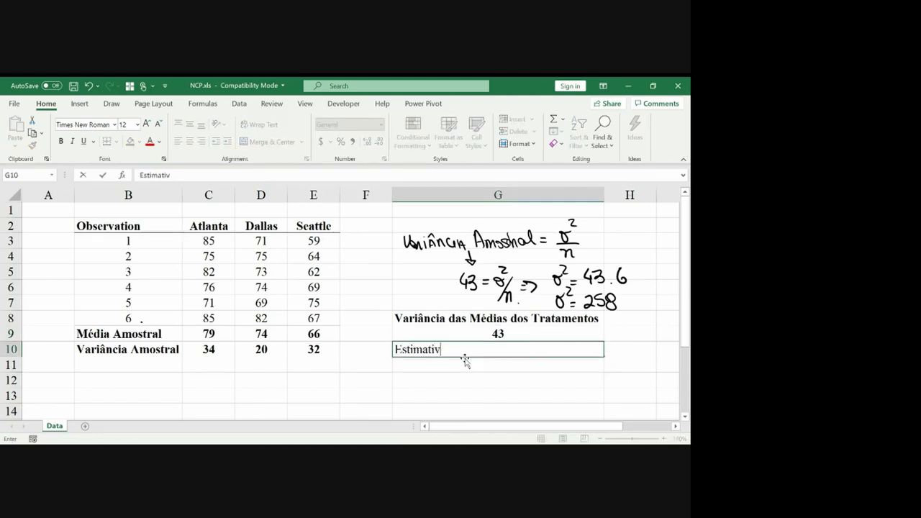
text(a fa Variância)
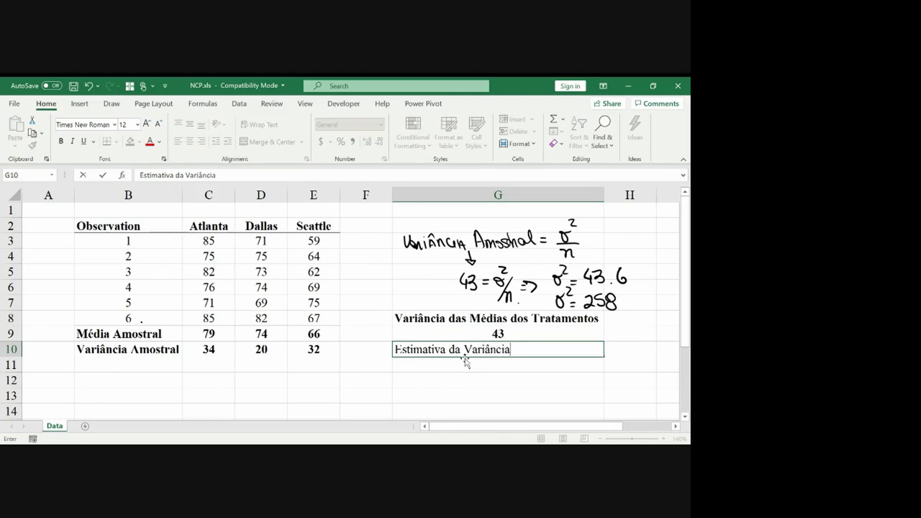
text( Populacional p)
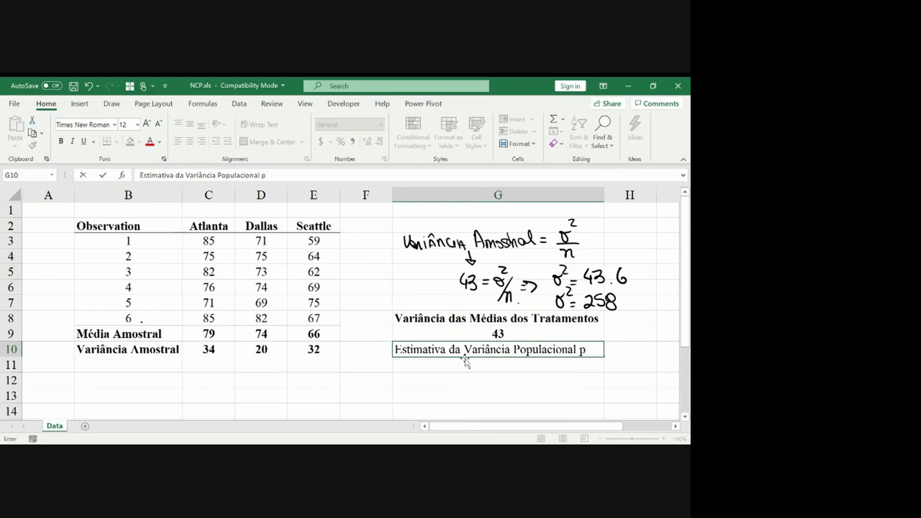
key(BackSpace)
text(Pelos Tratamentos)
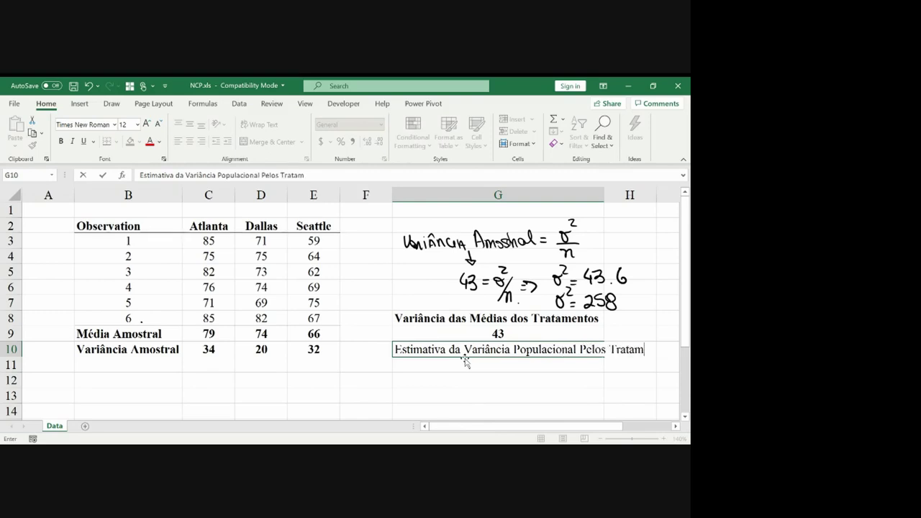
key(Return)
Step: Calculate the population variance estimate in G11 with the formula =G9*6
text(=)
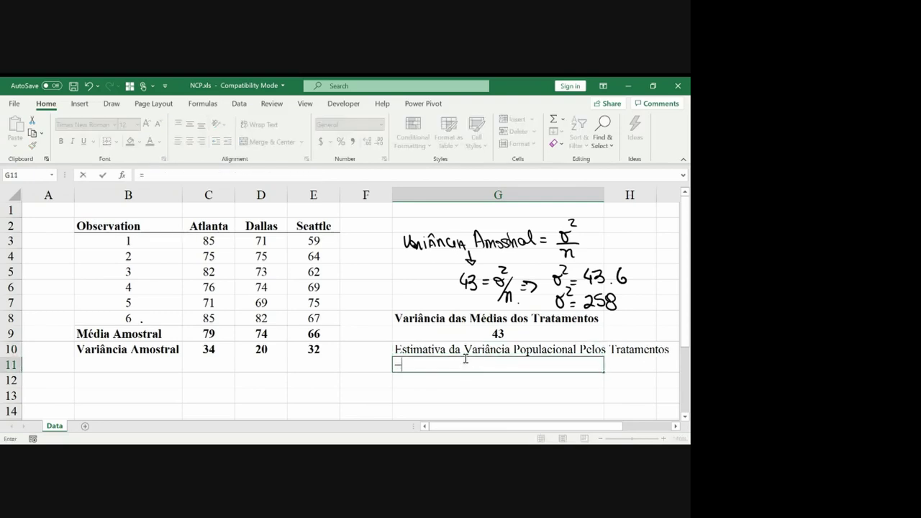
key(Up)
key(Up)
text(*6)
key(ctrl+Return)
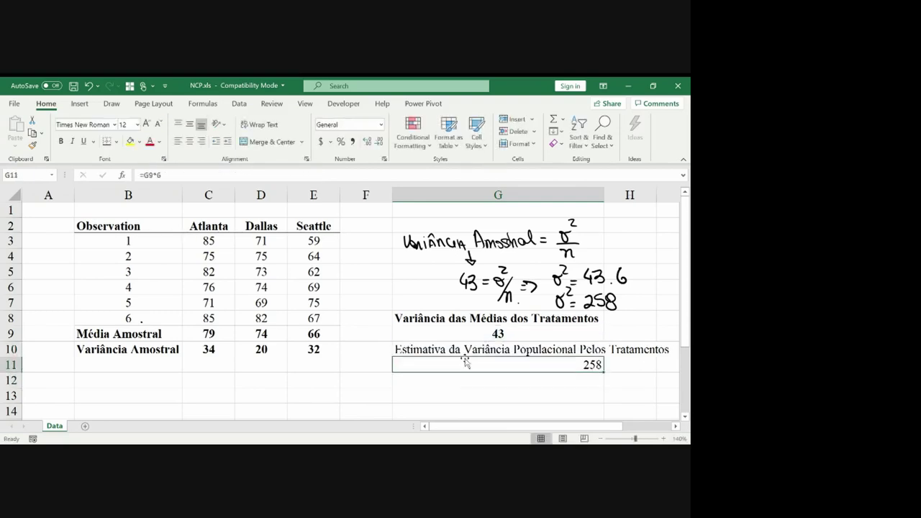
Step: Bold and center the estimate's label and value in G10:G11
drag(465, 353, 464, 359)
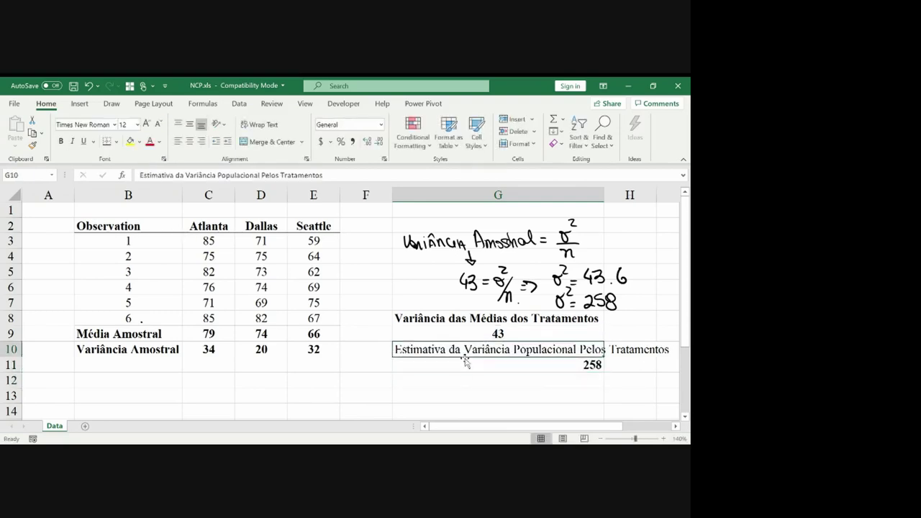
key(ctrl+b)
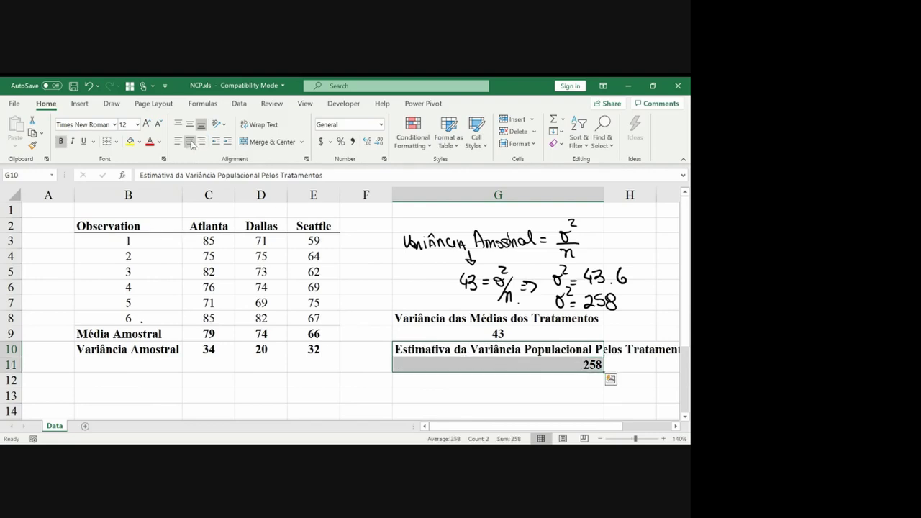
click(189, 141)
Step: Widen column G to fit the bold label in G10, and center the label in G8
drag(604, 204, 679, 204)
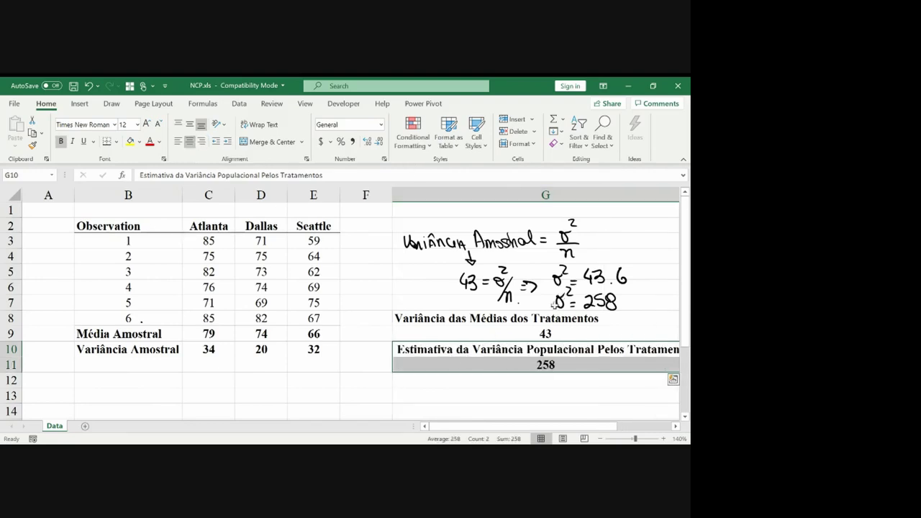
click(574, 317)
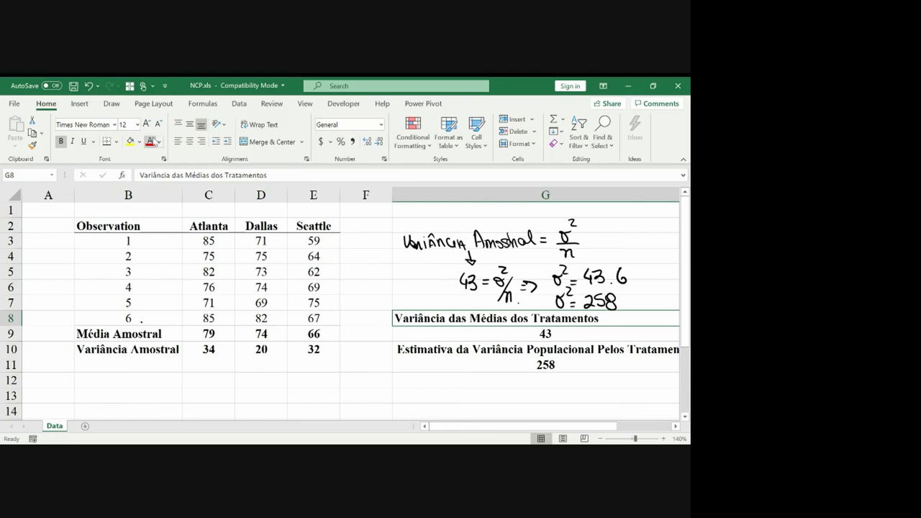
click(190, 143)
Step: Fill G10:G11 with yellow and surround the two cells with a thick outside border
key(Down)
key(Down)
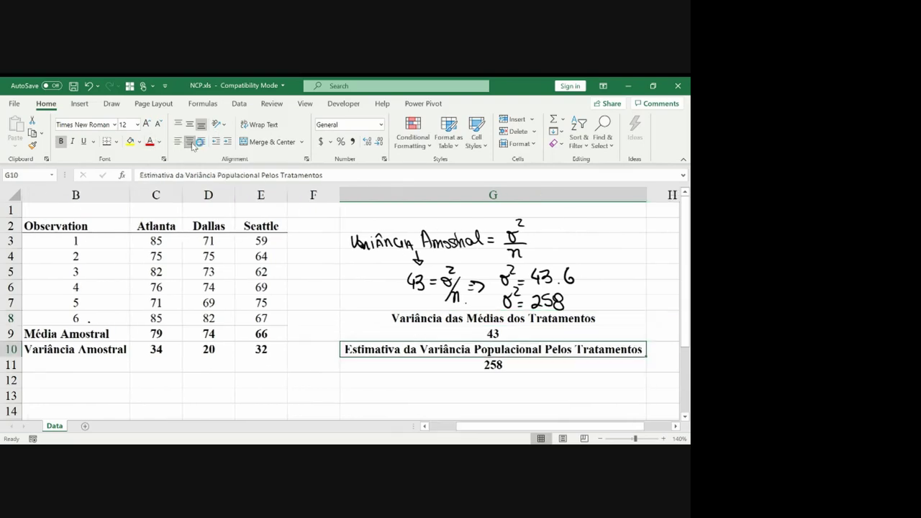
key(shift+Down)
click(130, 141)
click(116, 142)
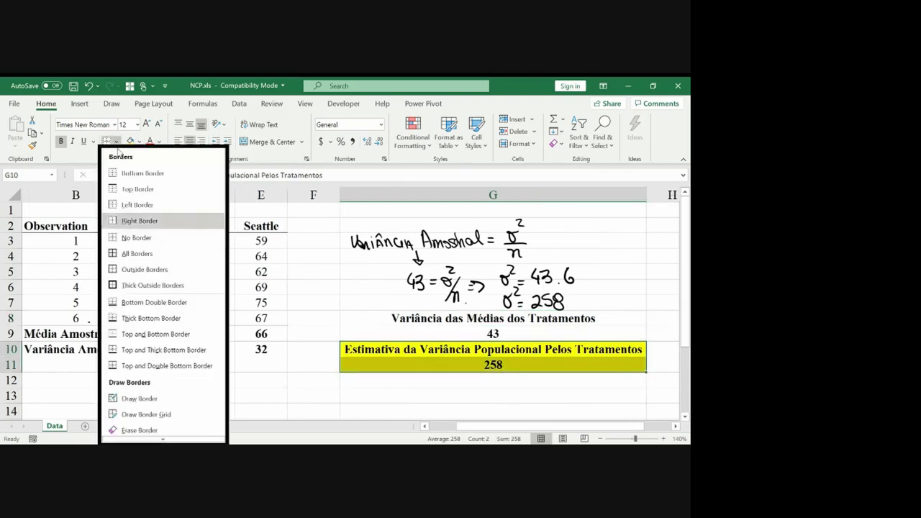
click(147, 285)
key(Left)
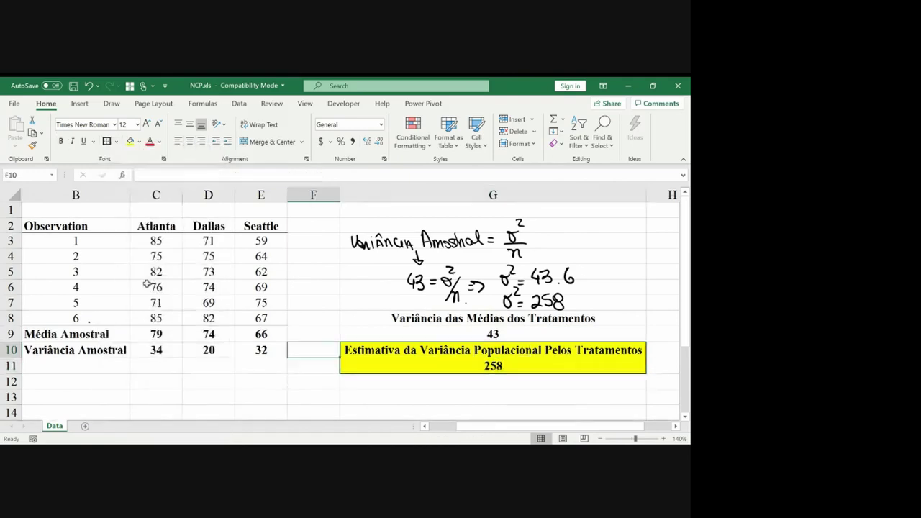
Step: Circle the three sample means in C9:E9 by hand, and undo the upward arrow sketched in H10
key(Left)
key(Left)
key(Left)
key(Right)
key(Right)
key(Right)
key(Right)
key(Right)
key(Right)
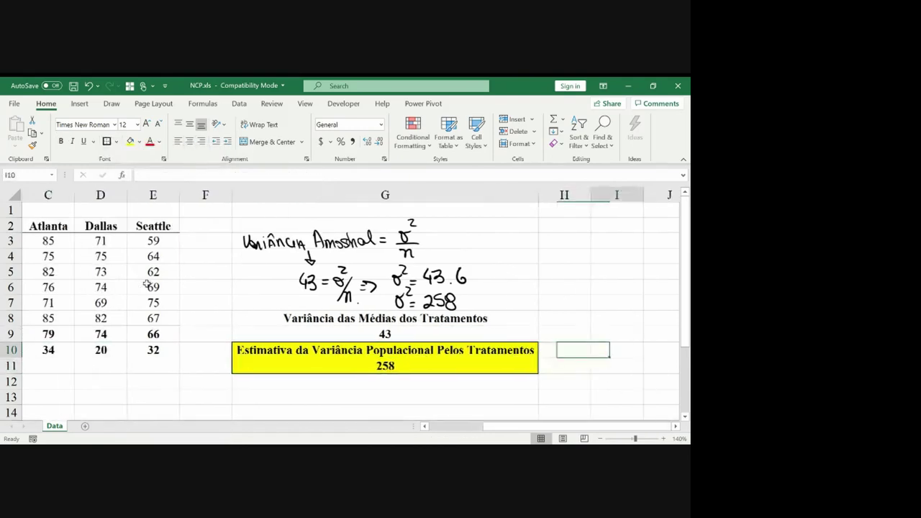
key(Left)
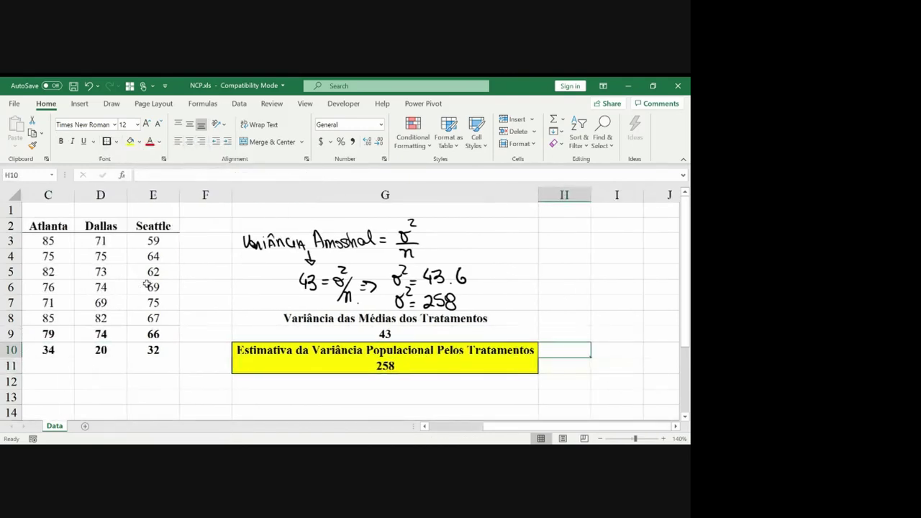
mouse_move(550, 344)
mouse_down()
mouse_move(551, 355)
mouse_move(545, 344)
mouse_up()
drag(170, 330, 120, 333)
mouse_move(55, 325)
mouse_down()
mouse_move(39, 338)
mouse_move(66, 331)
mouse_up()
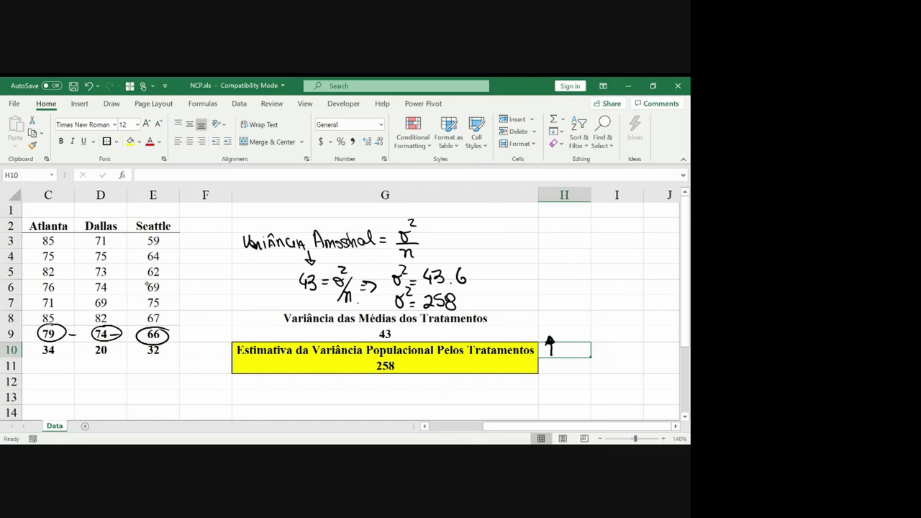
key(ctrl+z)
Step: Handwrite "= Superestimado" beside the estimate in G11
drag(533, 367, 578, 374)
mouse_move(581, 367)
mouse_down()
mouse_move(619, 355)
mouse_move(643, 366)
mouse_up()
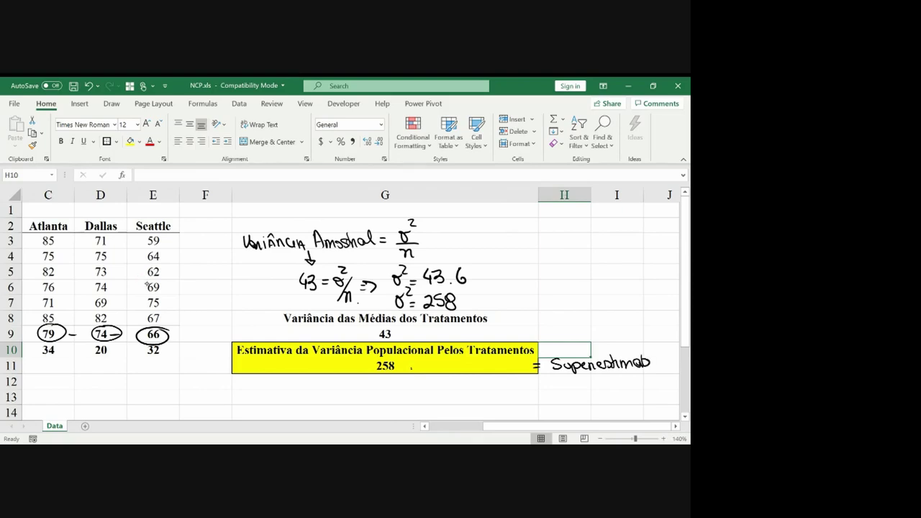
key(ctrl+z)
drag(643, 364, 661, 361)
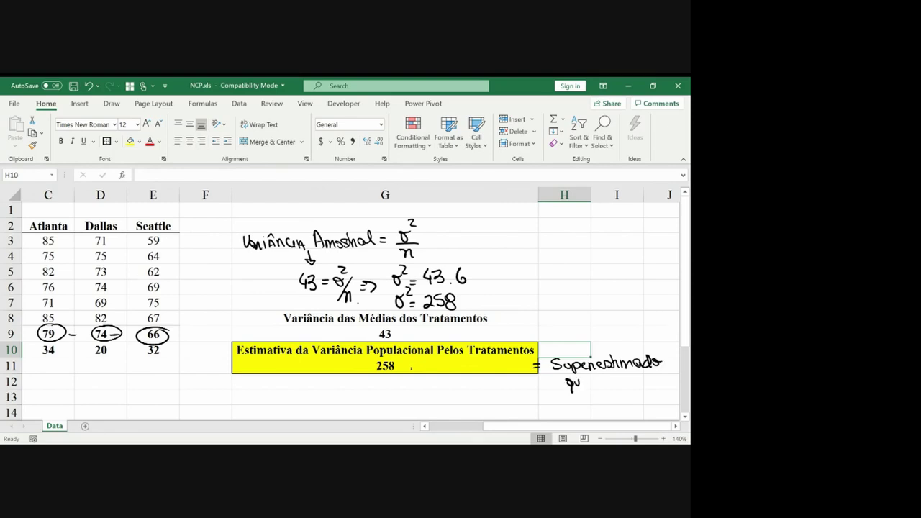
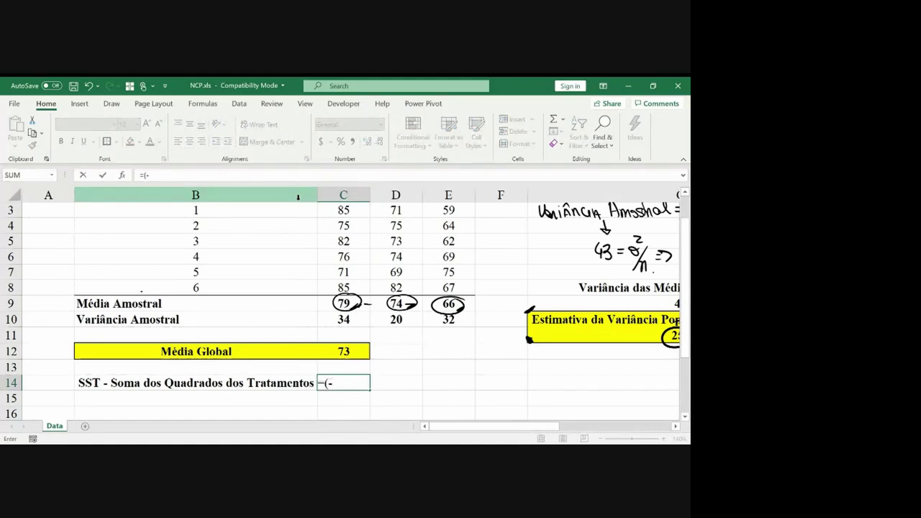
Step: Complete the Atlanta treatment sum of squares in C14 as =(C9-C12)^2*6
key(Up)
key(Up)
key(Up)
key(Up)
key(Up)
text(-)
key(Up)
key(Up)
text())
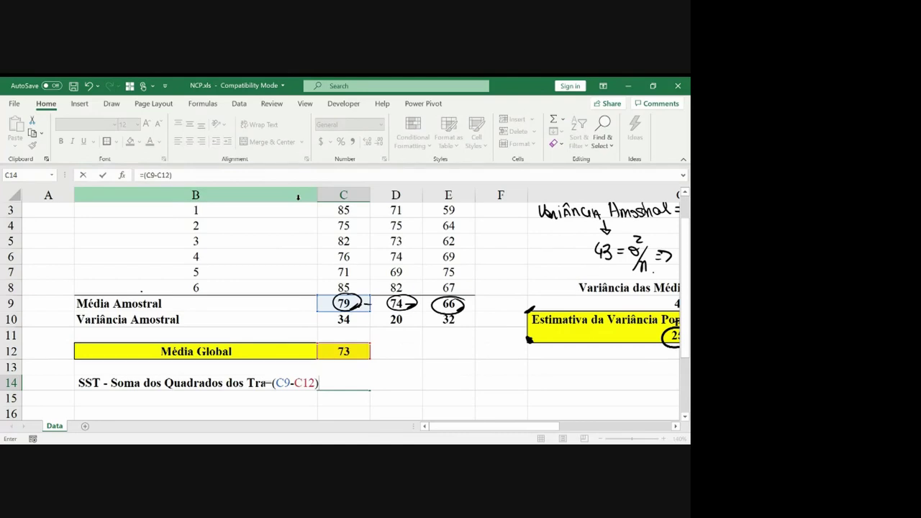
text(^2)
text(*6)
key(Return)
Step: Keep C14 unbolded and make its overall mean reference absolute, giving =(C9-$C$12)^2*6
key(Up)
key(ctrl+b)
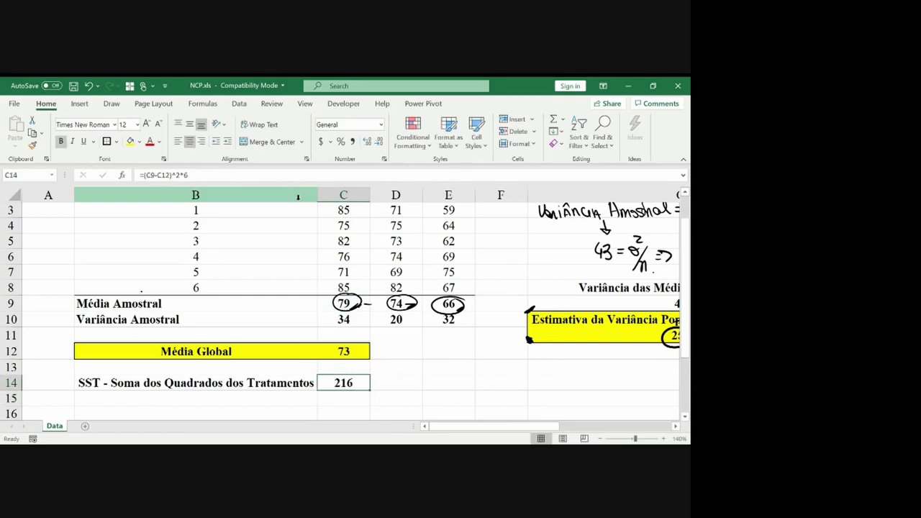
key(ctrl+b)
key(Right)
key(Left)
key(F2)
key(Left)
key(Left)
key(Left)
key(Left)
key(Left)
key(F4)
key(Return)
Step: Freeze the panes at A3 to keep rows 1 and 2 in view while scrolling
key(Up)
key(Up)
key(Up)
key(Up)
key(Up)
key(Up)
key(Up)
key(Up)
key(Up)
key(Up)
key(Up)
key(Up)
key(Up)
key(Up)
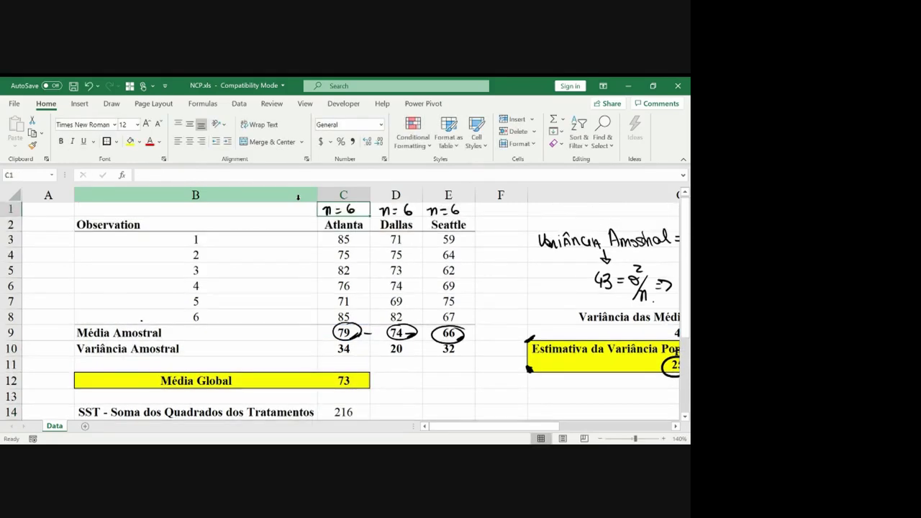
key(Down)
key(Down)
key(Left)
key(Left)
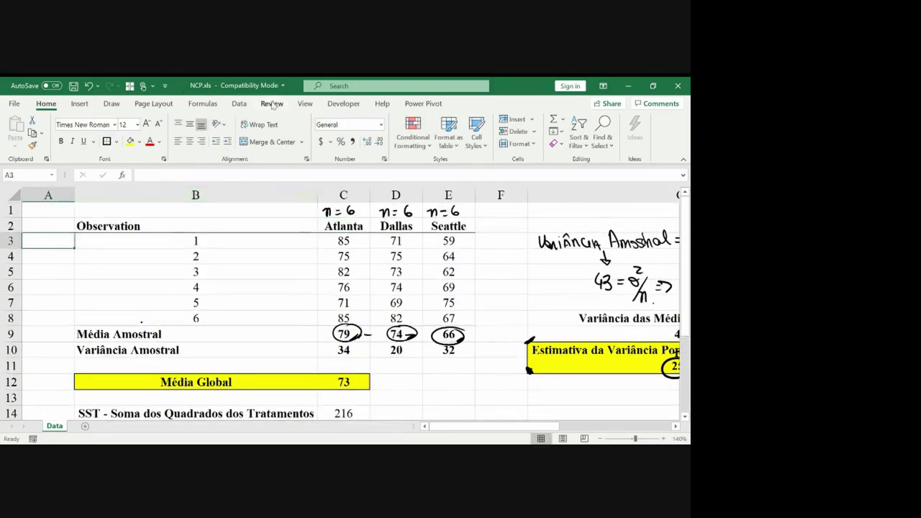
click(305, 103)
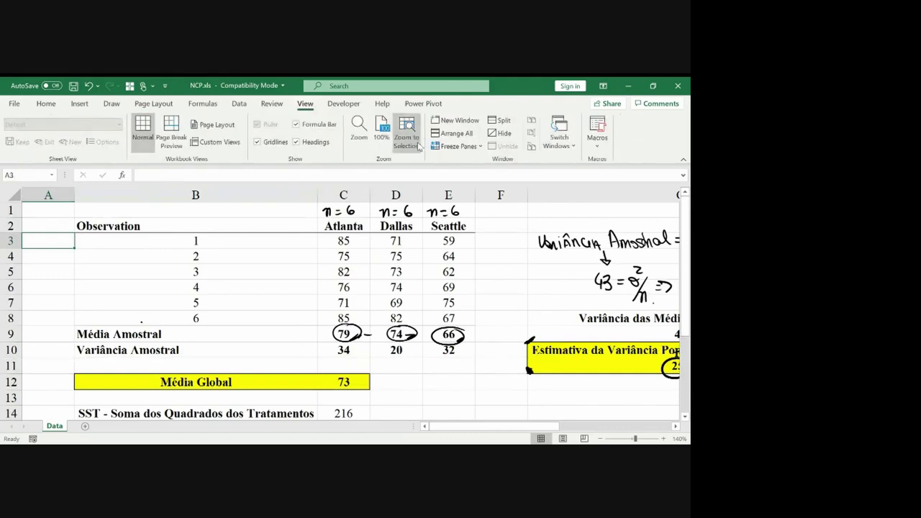
click(455, 146)
click(476, 174)
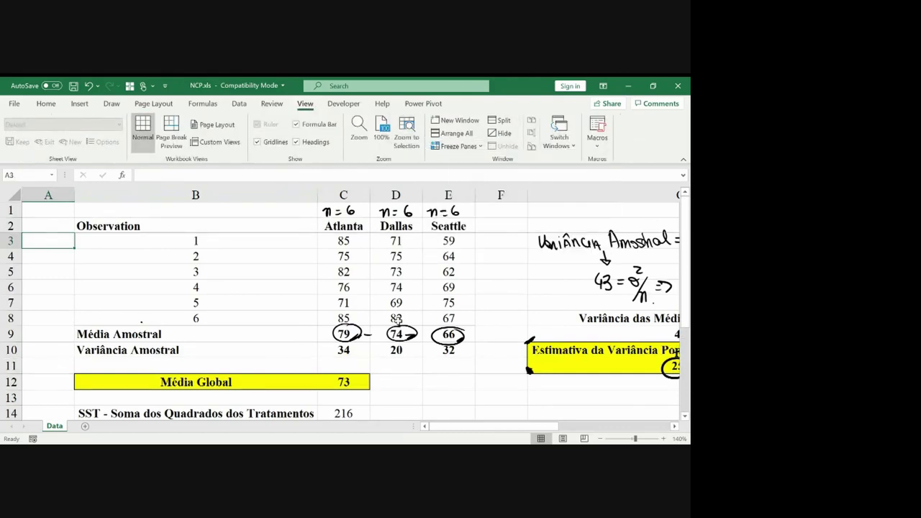
Step: Copy the sum of squares formula from C14 to D14 for Dallas and check its cell references
click(374, 365)
key(Down)
key(Down)
key(Down)
key(Down)
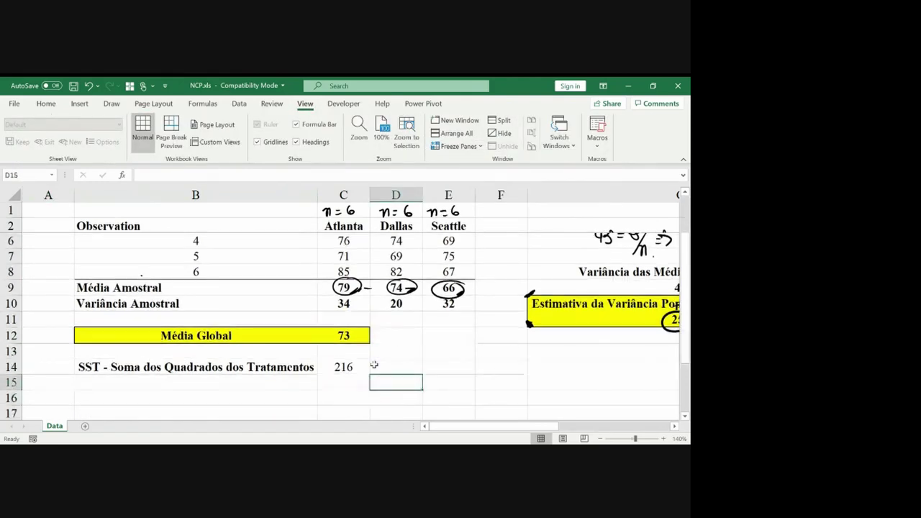
key(Up)
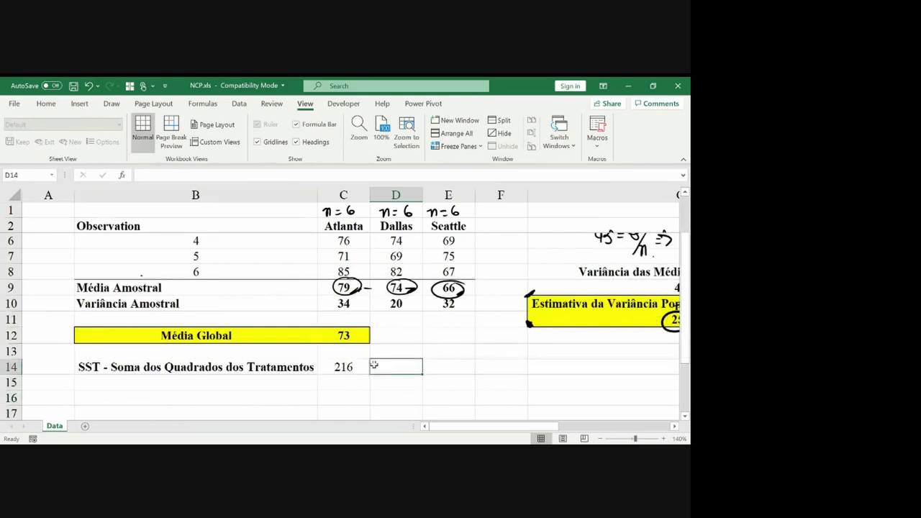
key(Left)
key(ctrl+c)
key(Right)
key(ctrl+v)
key(F2)
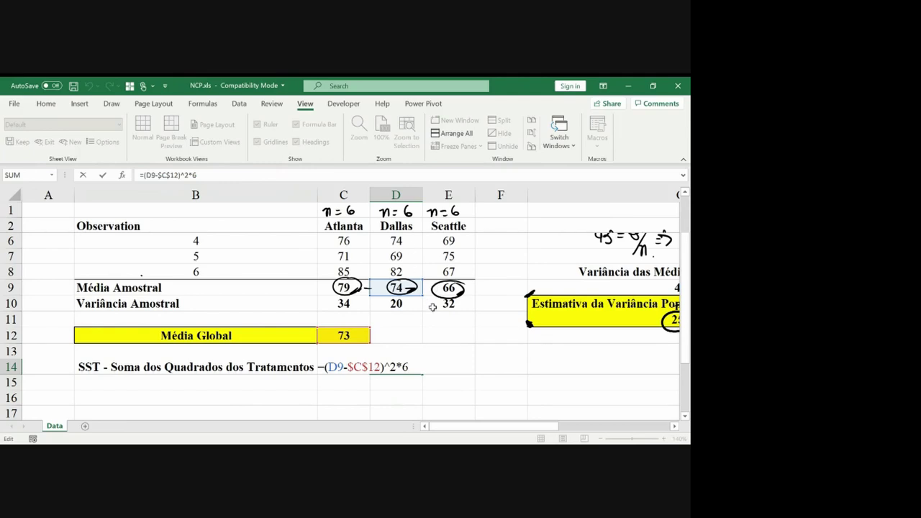
key(Return)
Step: Copy the formula from D14 to E14 for Seattle and check its cell references
key(Up)
key(ctrl+c)
key(Right)
key(ctrl+v)
key(F2)
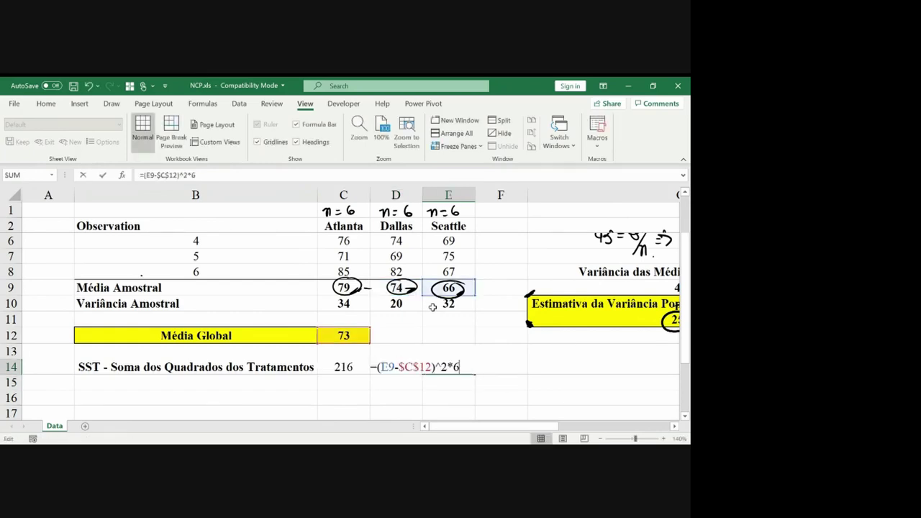
key(Escape)
key(F2)
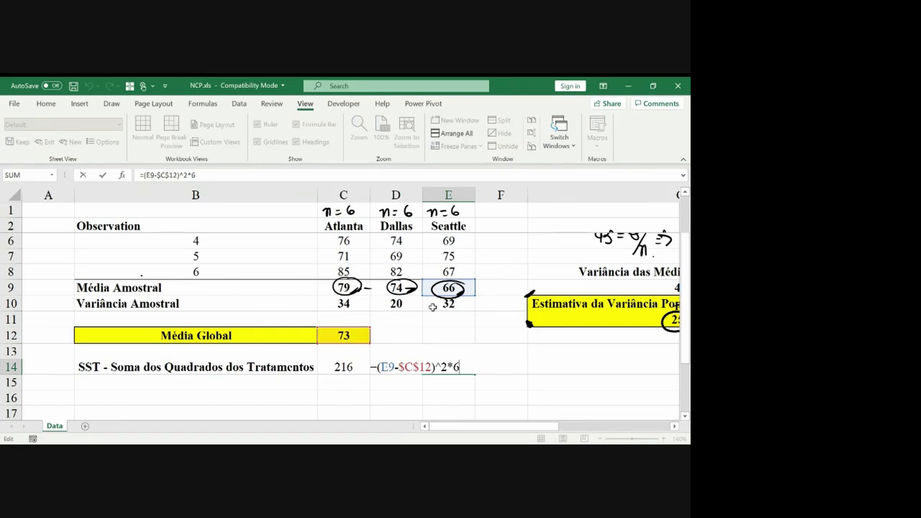
key(Escape)
key(F2)
key(Escape)
Step: Total the three treatment sums of squares in F14 with =SUM(C14:E14)
key(Right)
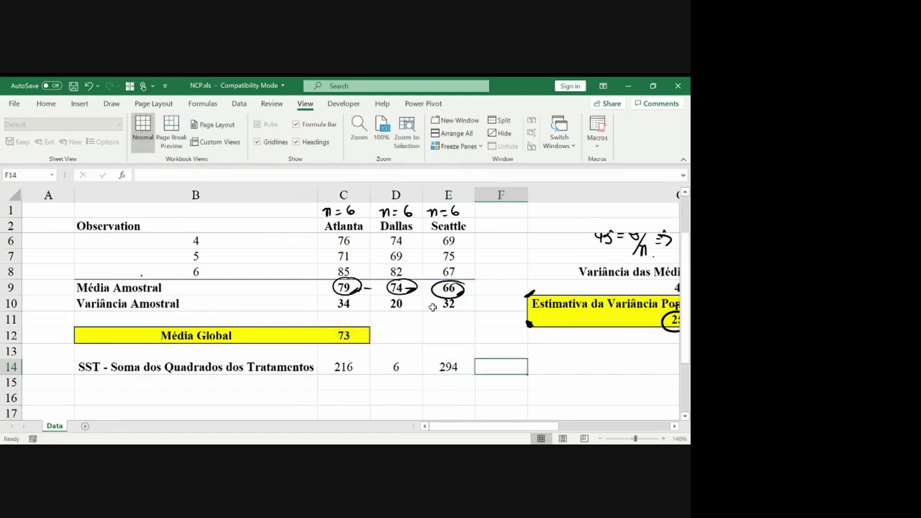
text(=sum()
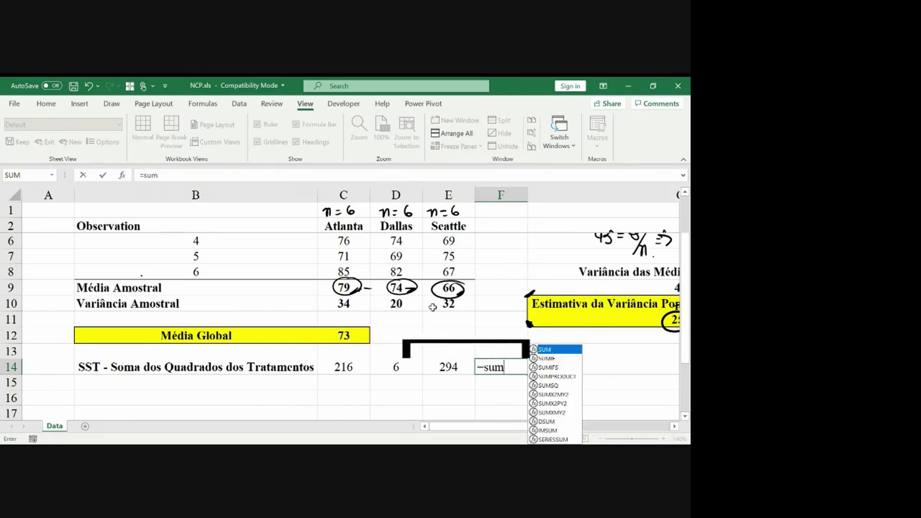
key(Left)
key(shift+Left)
key(shift+Left)
key(Return)
key(Up)
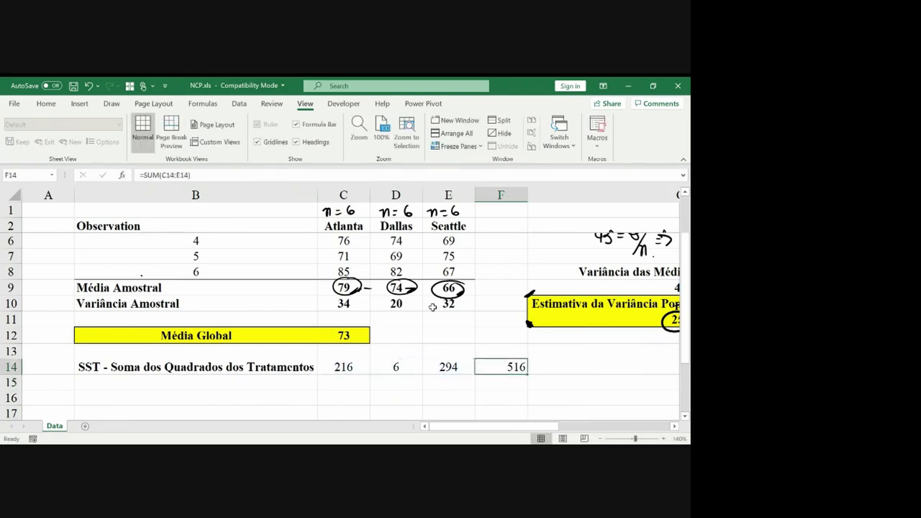
Step: Make the treatment sum of squares total in F14 bold and centred, with a light orange fill
click(46, 103)
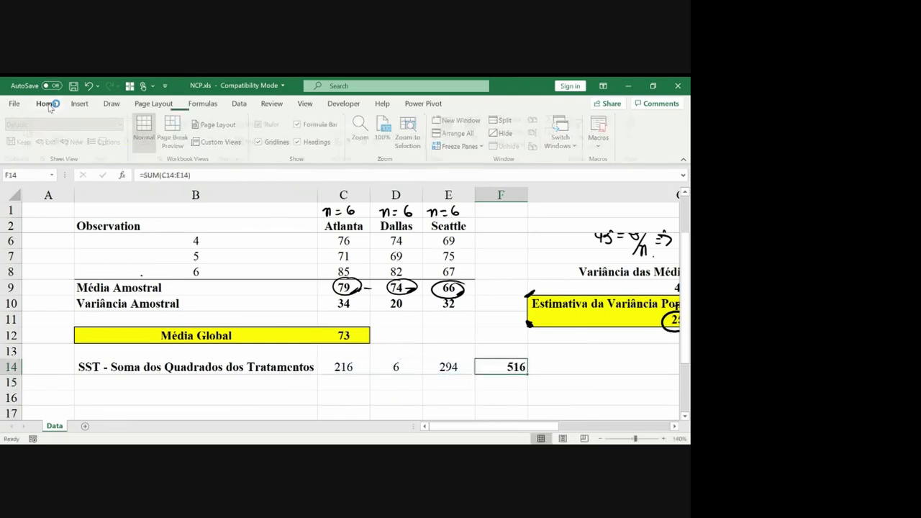
click(131, 141)
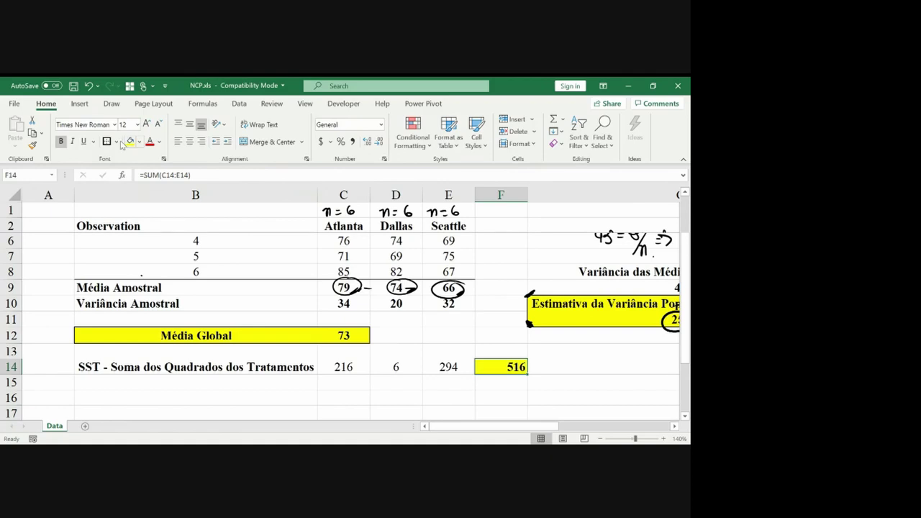
click(87, 85)
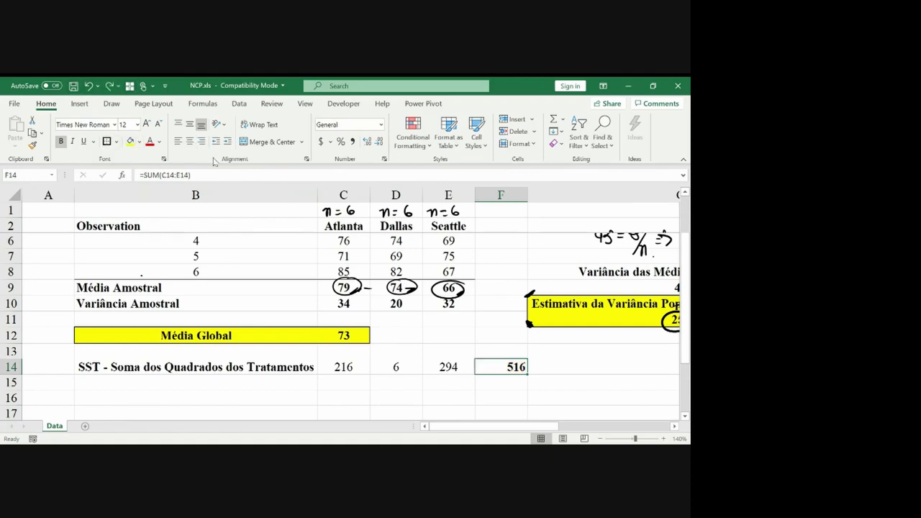
click(139, 142)
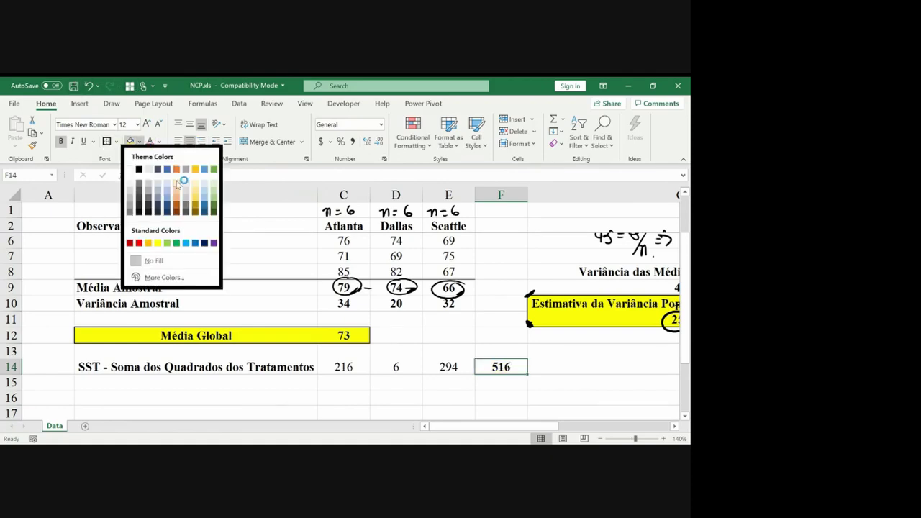
click(185, 191)
key(Return)
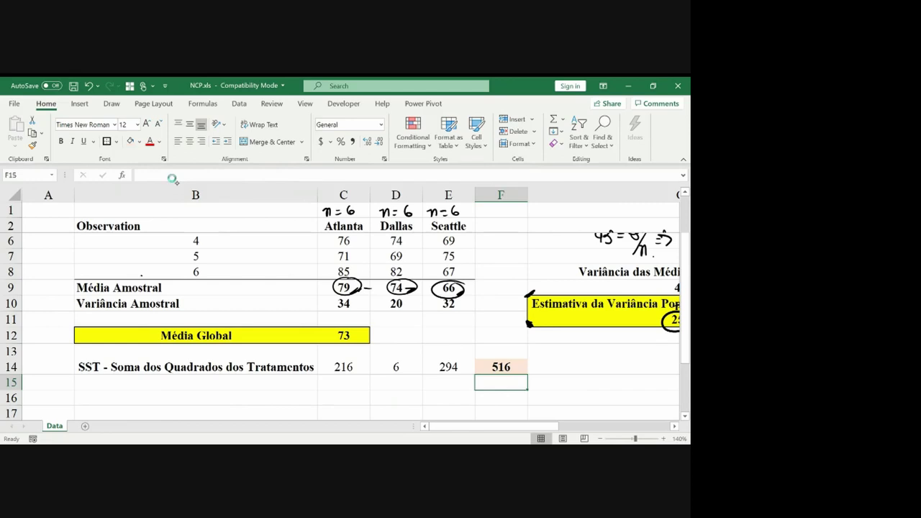
Step: Handwrite the squared deviations formula Σ(xᵢ - x̄)² beside F14 and underline it
mouse_move(568, 359)
mouse_down()
mouse_move(602, 367)
mouse_move(561, 370)
mouse_up()
mouse_move(605, 351)
mouse_down()
mouse_move(606, 367)
mouse_move(611, 350)
mouse_up()
mouse_move(555, 354)
mouse_down()
mouse_move(545, 371)
mouse_move(556, 369)
mouse_up()
drag(544, 374, 613, 372)
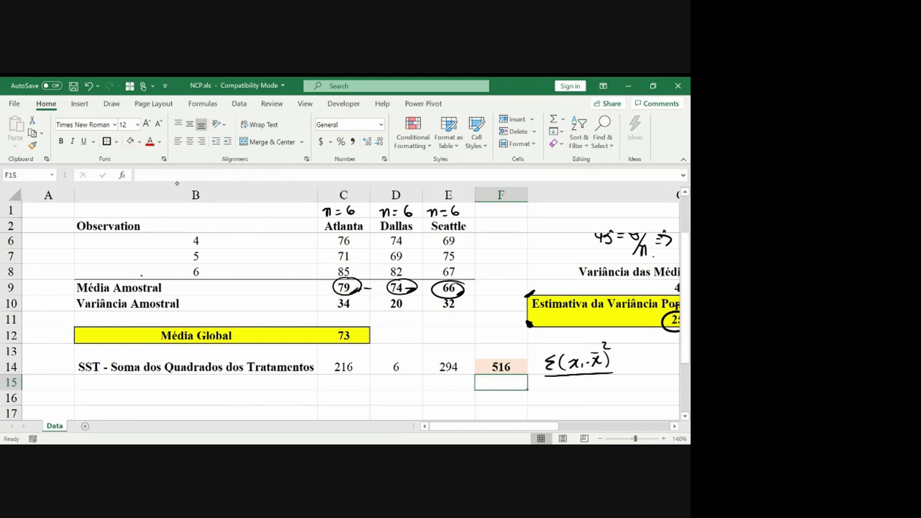
drag(563, 389, 592, 389)
Step: Undo the handwritten formula strokes beside F14
key(ctrl+z)
key(ctrl+z)
key(ctrl+z)
key(ctrl+z)
key(ctrl+z)
key(ctrl+z)
key(ctrl+z)
key(ctrl+z)
key(ctrl+z)
key(ctrl+z)
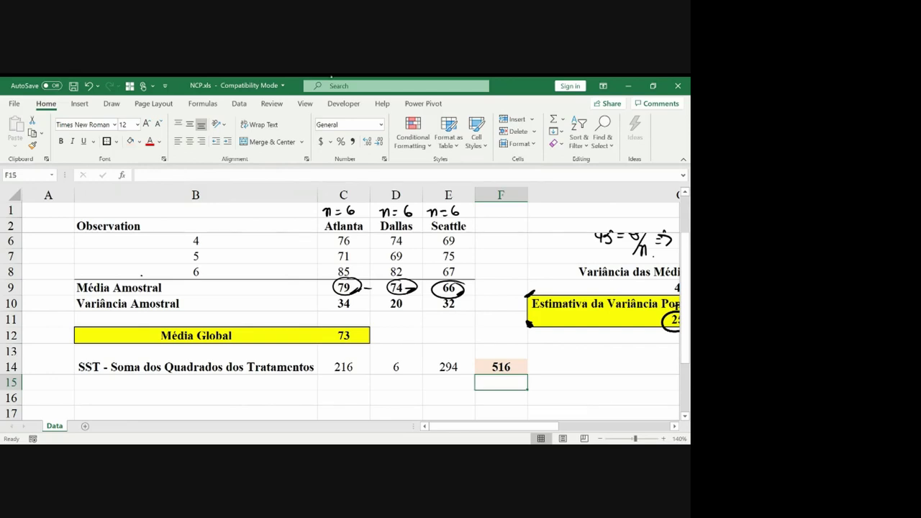
Step: Enter the label "df = Graus de Liberdade (k-1)" in B15
key(Left)
key(Left)
key(Left)
key(Left)
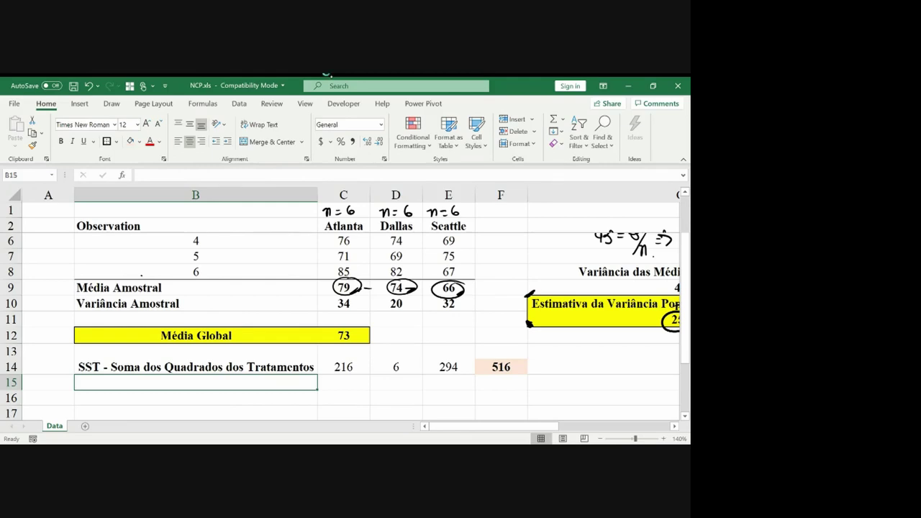
text(d)
key(BackSpace)
text(dg)
key(BackSpace)
text(f = Graus de Liberdade ()
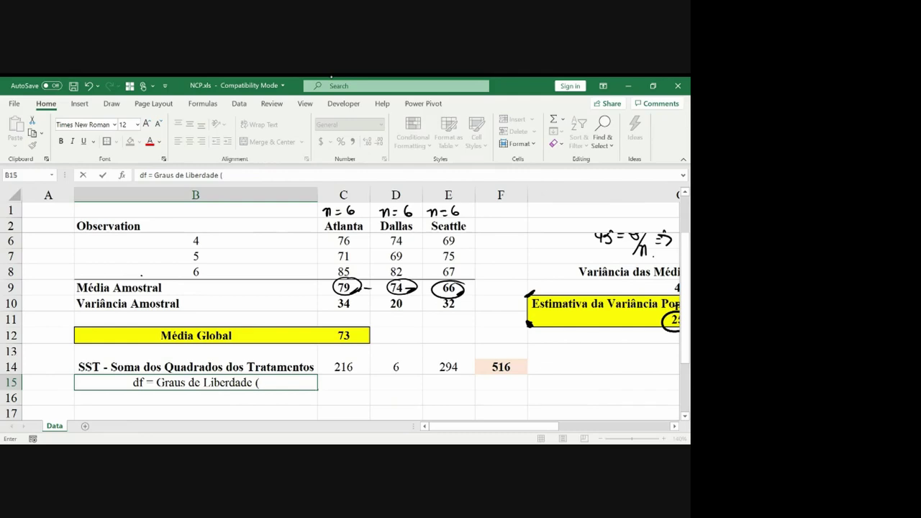
text(k-1))
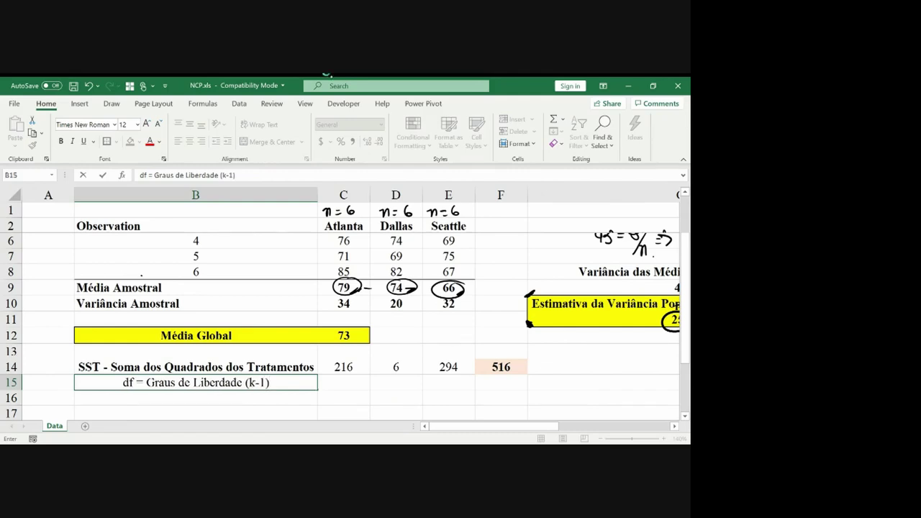
key(Return)
click(343, 367)
click(396, 367)
click(449, 367)
click(344, 367)
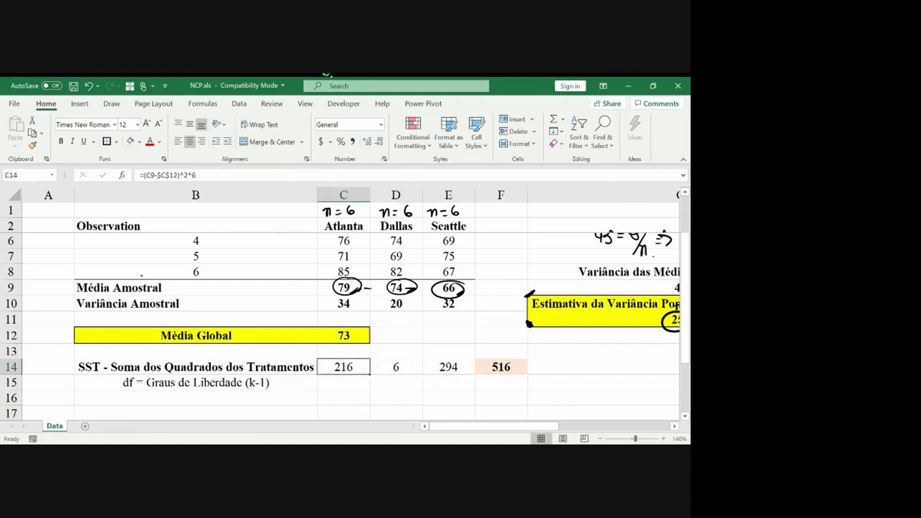
Step: Make the degrees of freedom label in B15 bold and left-align the labels in B14 and B15
key(Left)
key(Down)
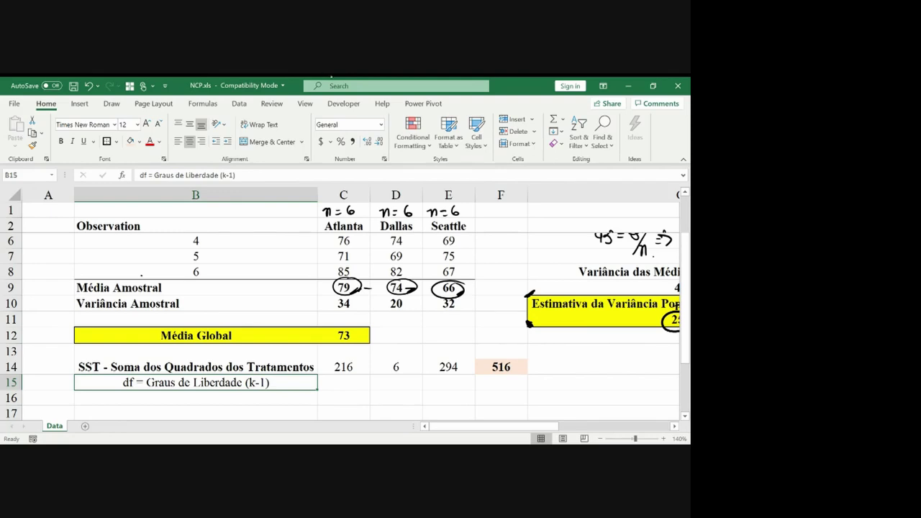
key(Up)
key(ctrl+c)
key(Down)
key(ctrl+b)
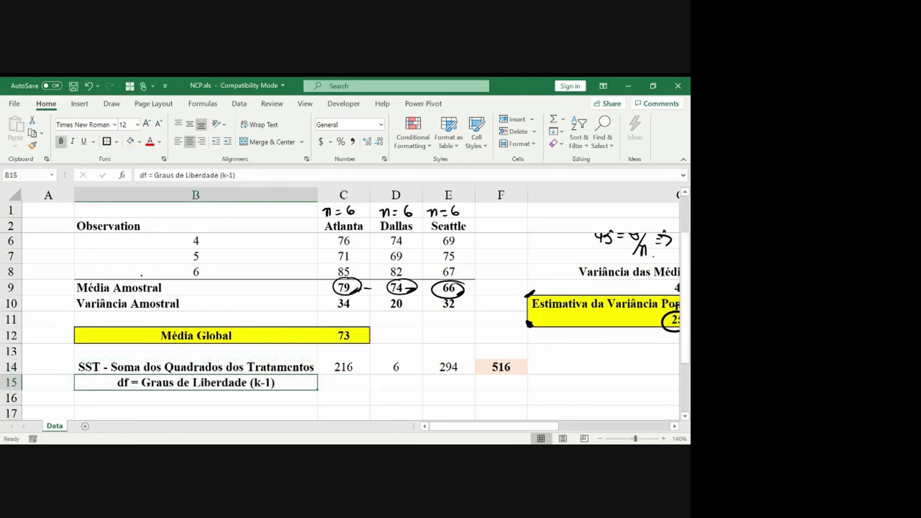
click(179, 141)
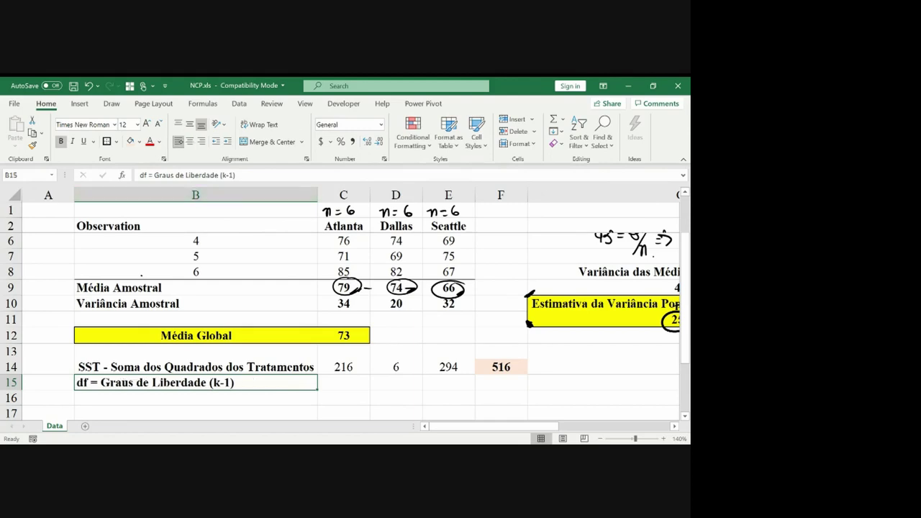
key(Up)
click(179, 141)
Step: Enter 2 as the degrees of freedom in F15 and give it the same formatting as F14
key(Down)
key(Right)
key(Right)
key(Right)
key(Right)
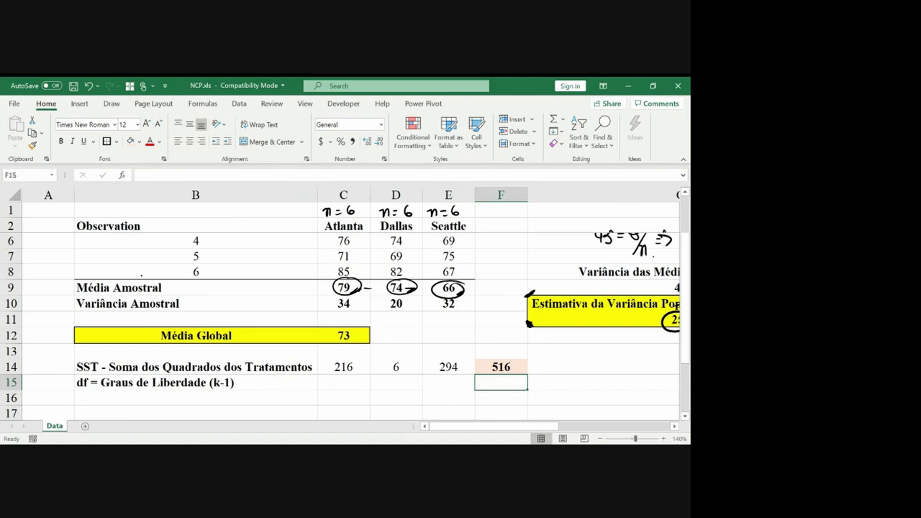
text(2)
key(Return)
key(Up)
key(Up)
key(ctrl+c)
key(Down)
key(ctrl+v)
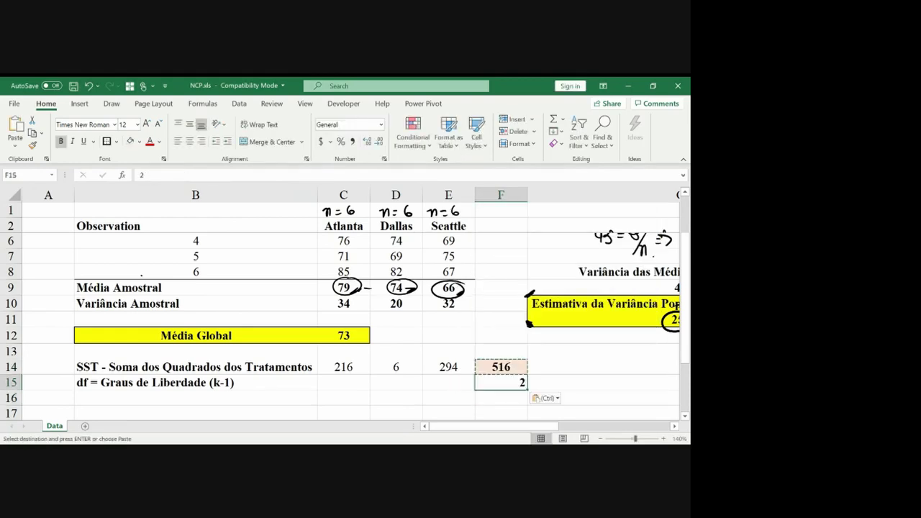
key(Escape)
Step: Divide the treatment sum of squares by the degrees of freedom in F16 with =F14/F15
key(Down)
key(Left)
key(Left)
key(Left)
key(Right)
key(Right)
key(Right)
text(=)
key(Up)
key(Up)
text(/)
key(Up)
key(Return)
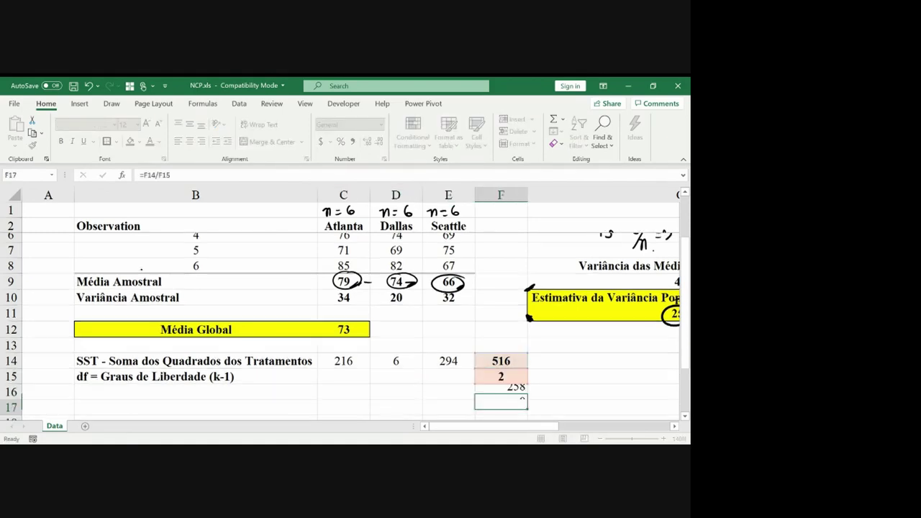
Step: Format the result in F16 as bold and centred with a cell border and yellow fill
key(Up)
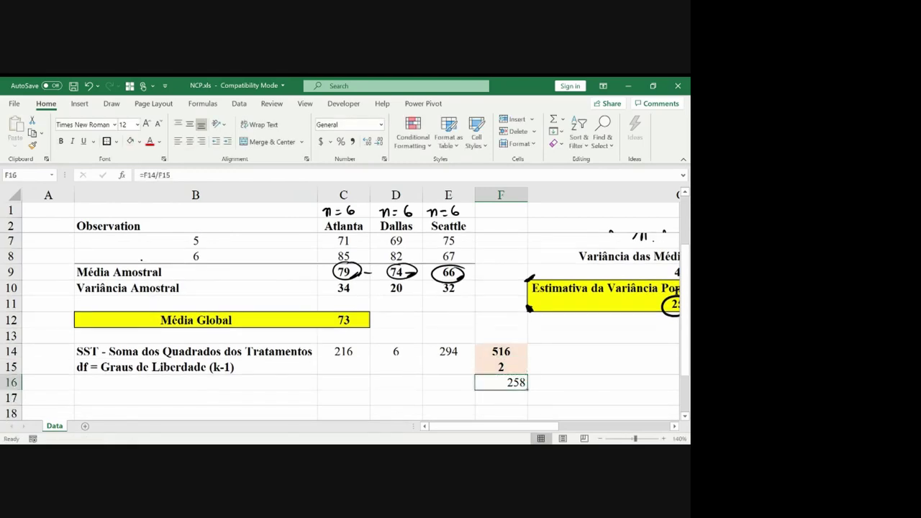
click(139, 141)
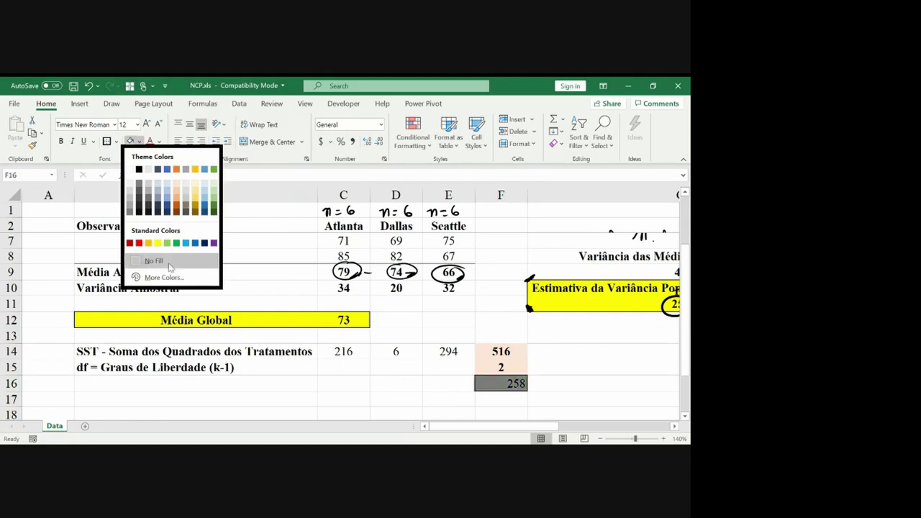
click(158, 243)
click(191, 142)
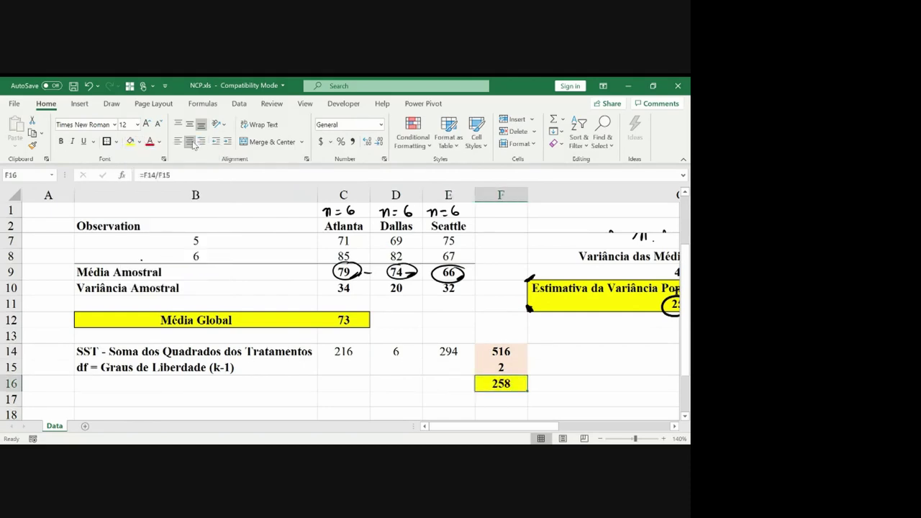
Step: Copy the formatting of F16 to G16 and label it "MSTR - Média da Soma dos Quadrados dos Tratamentos"
key(ctrl+c)
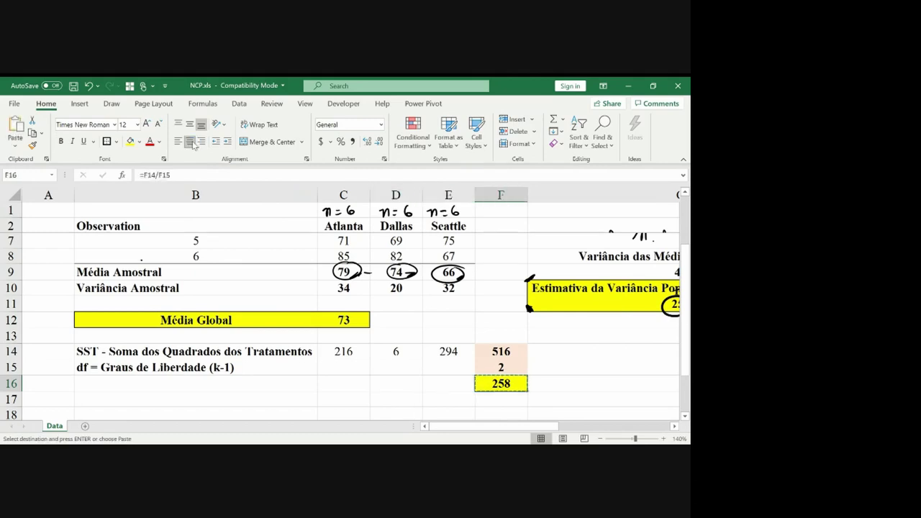
key(Right)
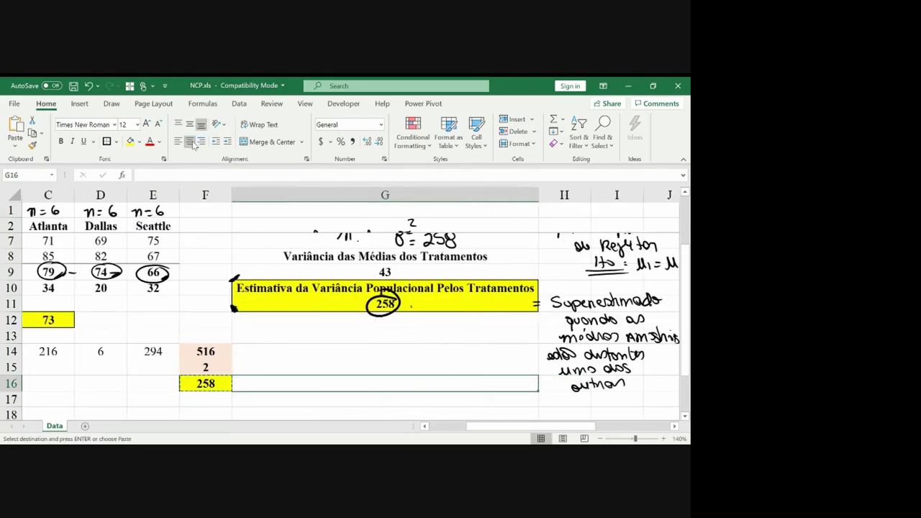
key(ctrl+v)
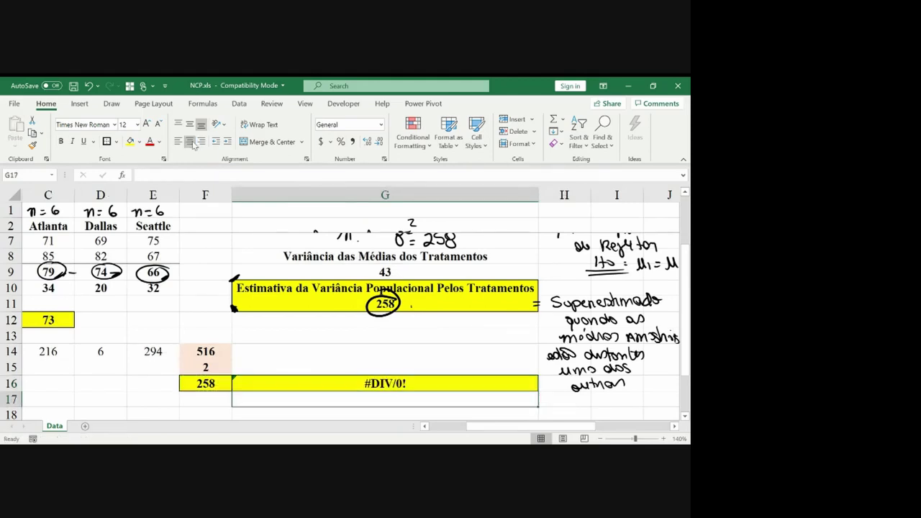
text(MS)
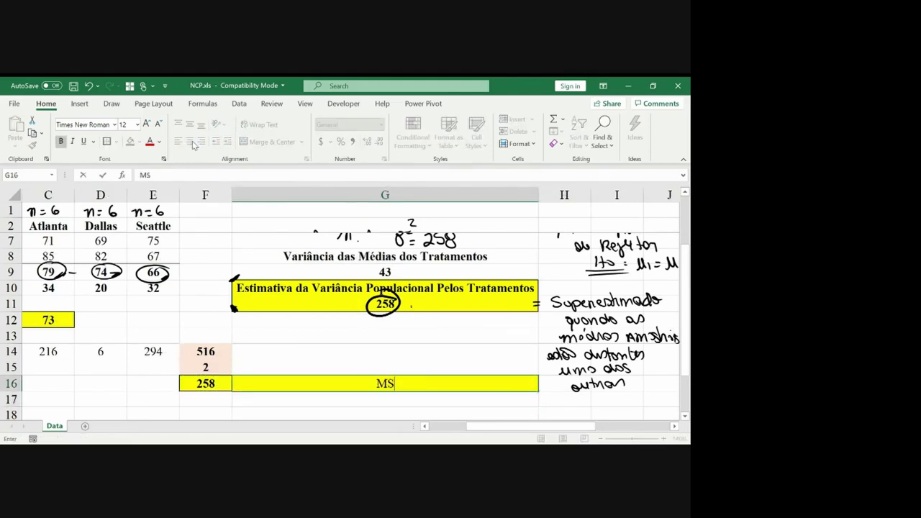
text(TR - Mé)
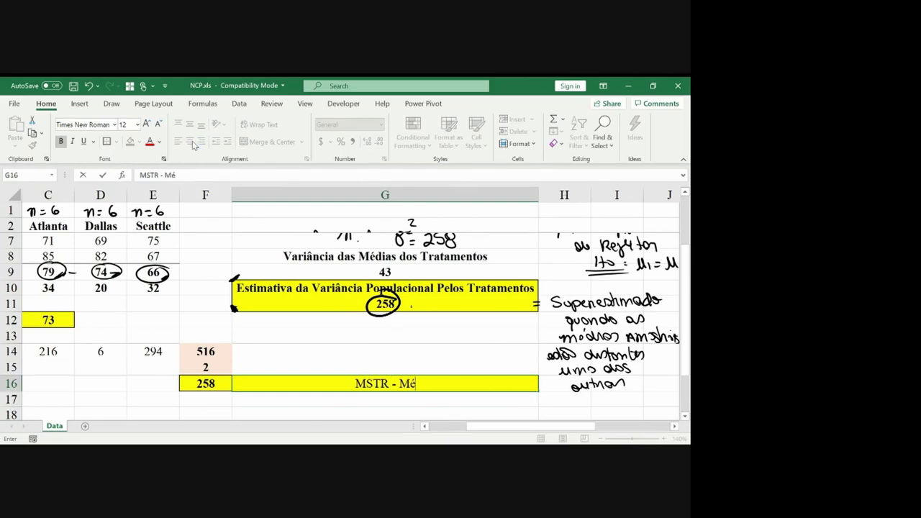
text(dia da Som)
text(os )
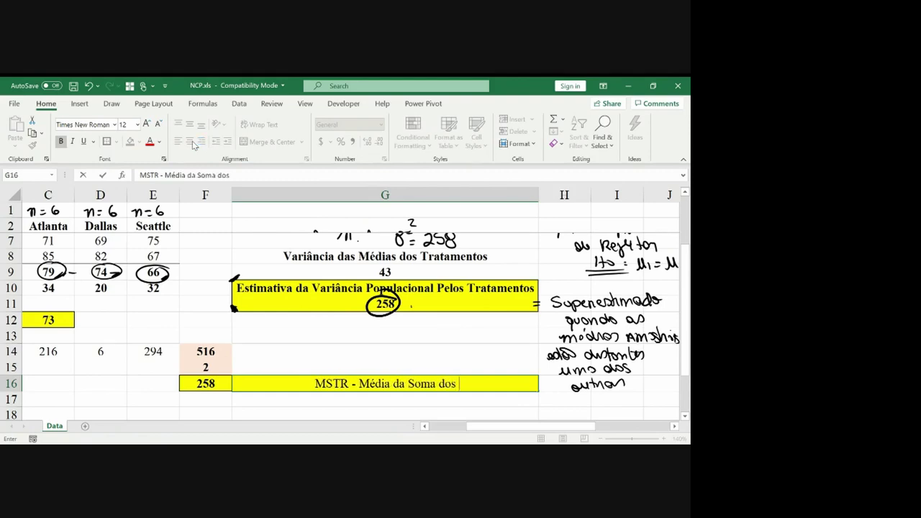
text(Quadra)
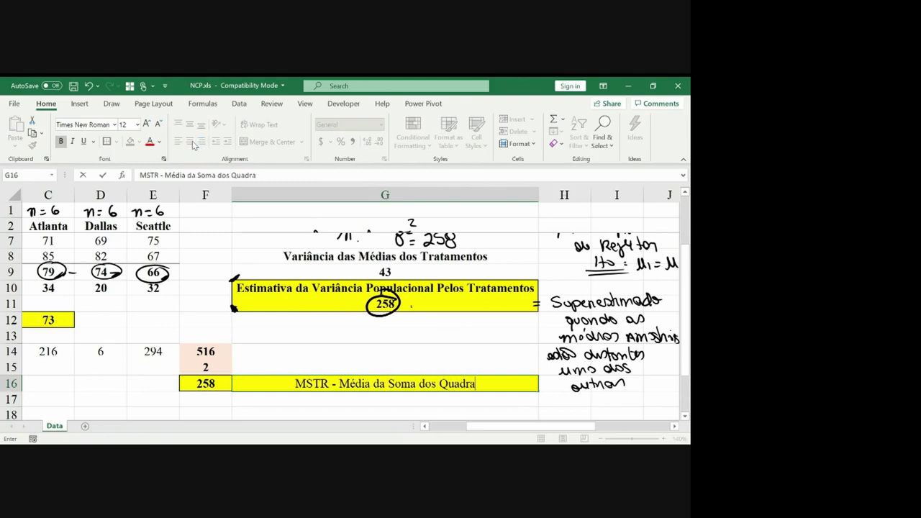
text(dos dos Tratamentos)
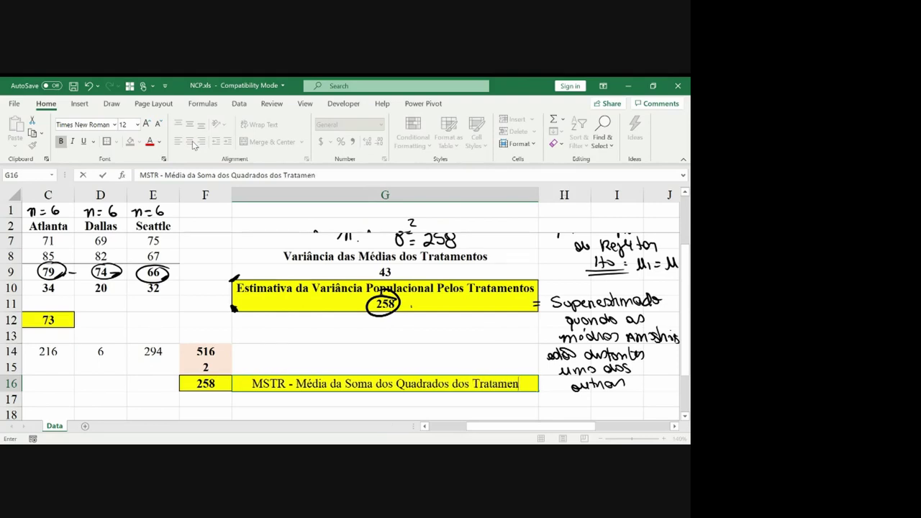
key(ctrl+Return)
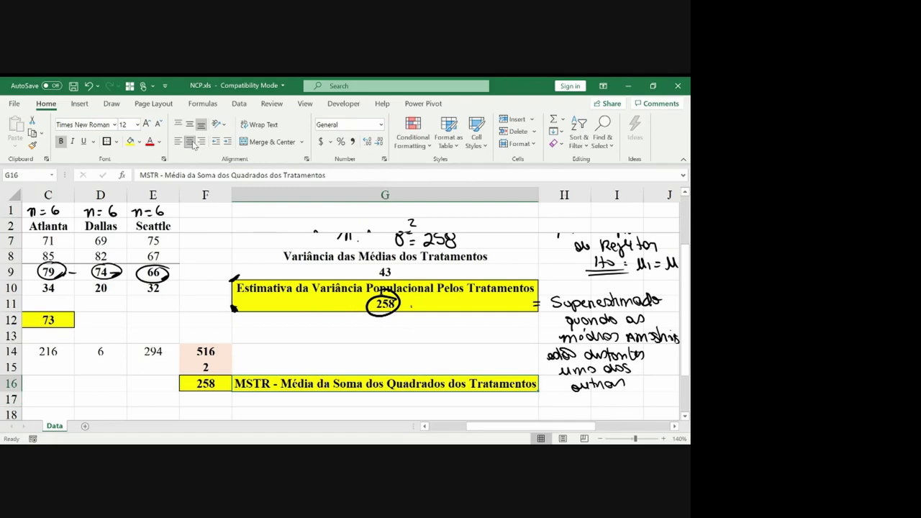
Step: Enter the label "MSTR - Mean Square due to Treatments" in G15, above the Portuguese MSTR label
key(Down)
key(Up)
key(Up)
text(MSTR)
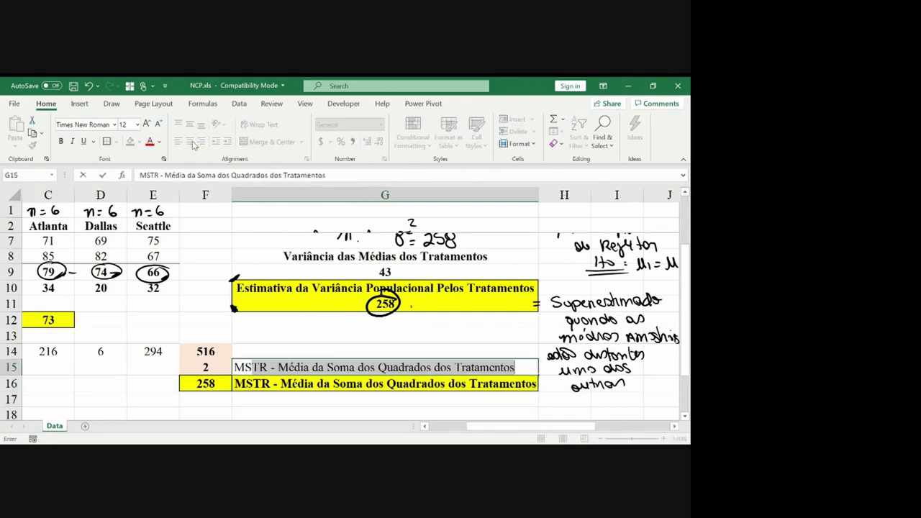
text( - )
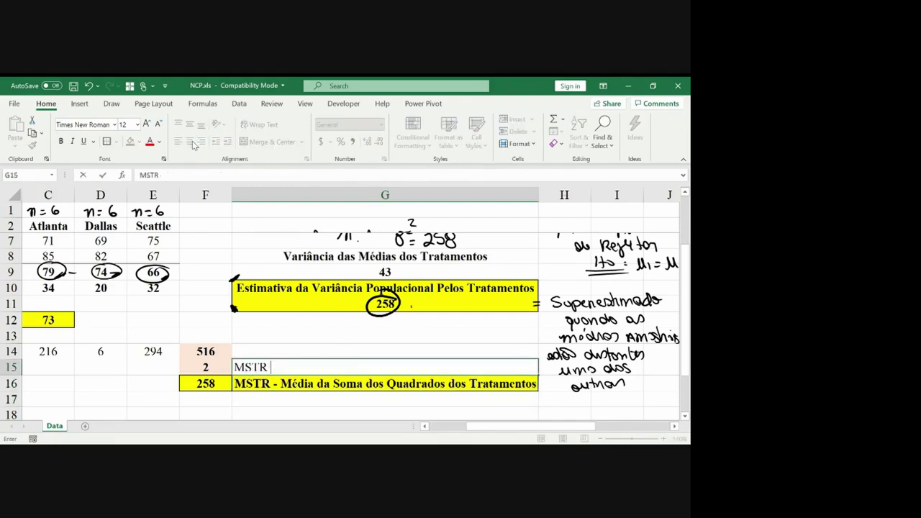
text(Meas)
key(BackSpace)
text(n)
key(Return)
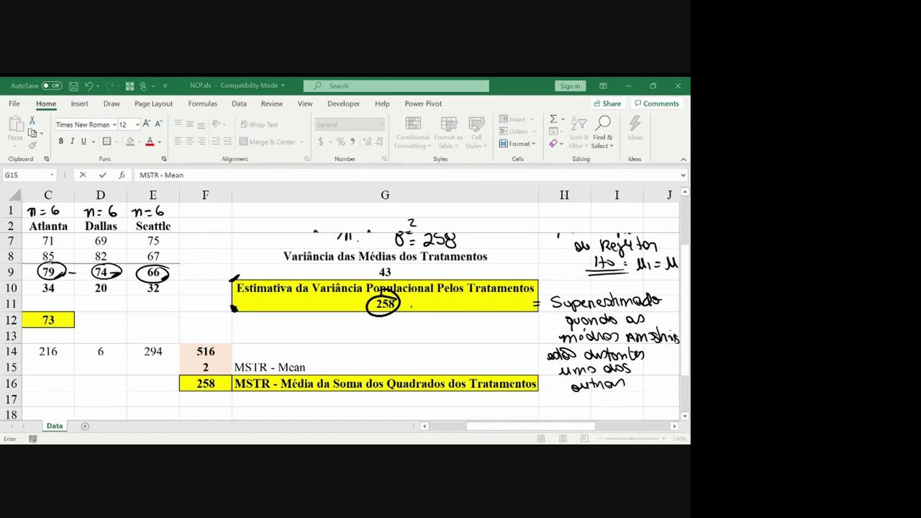
text(Square)
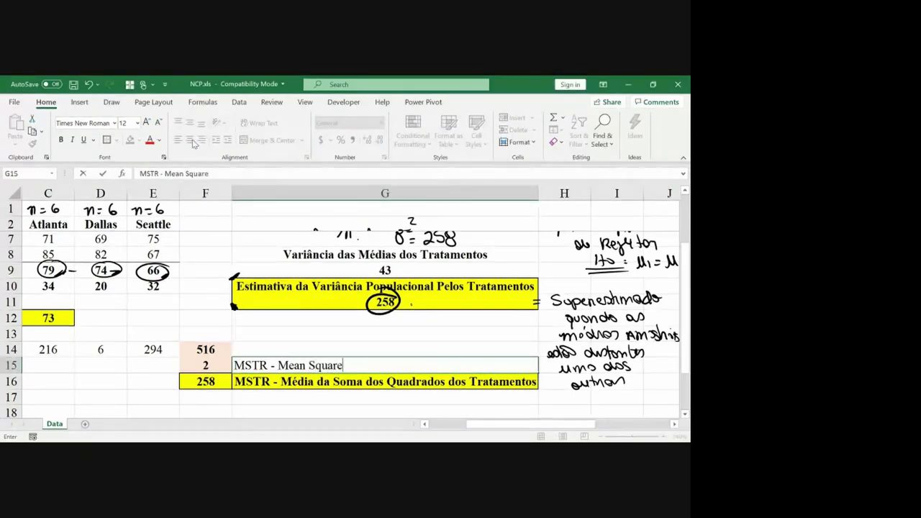
key(Return)
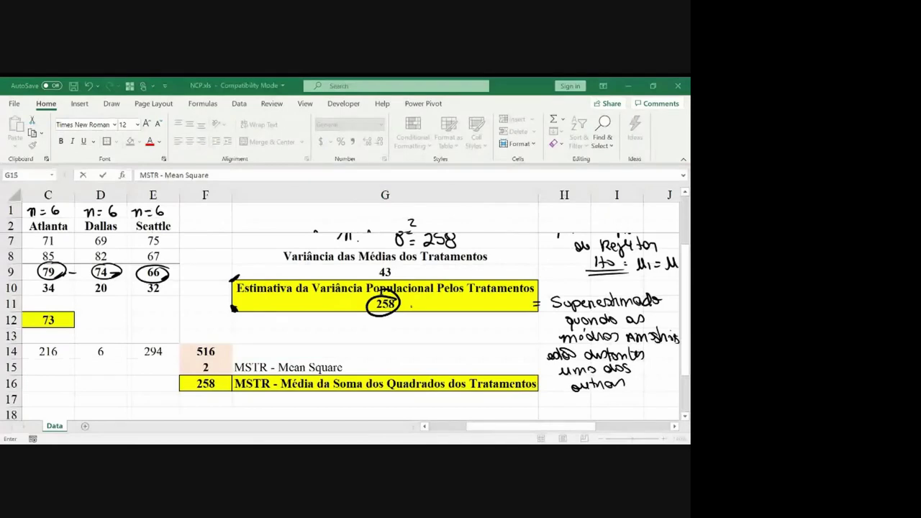
text(du)
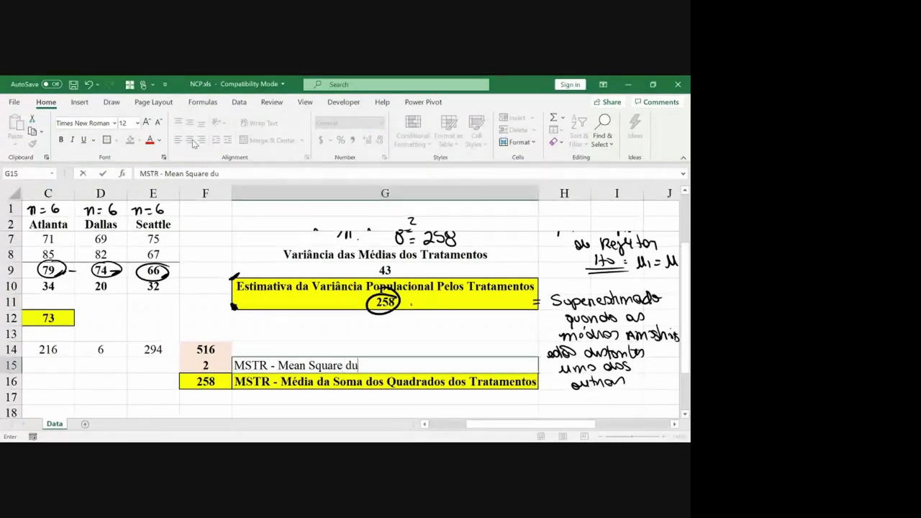
text(e to)
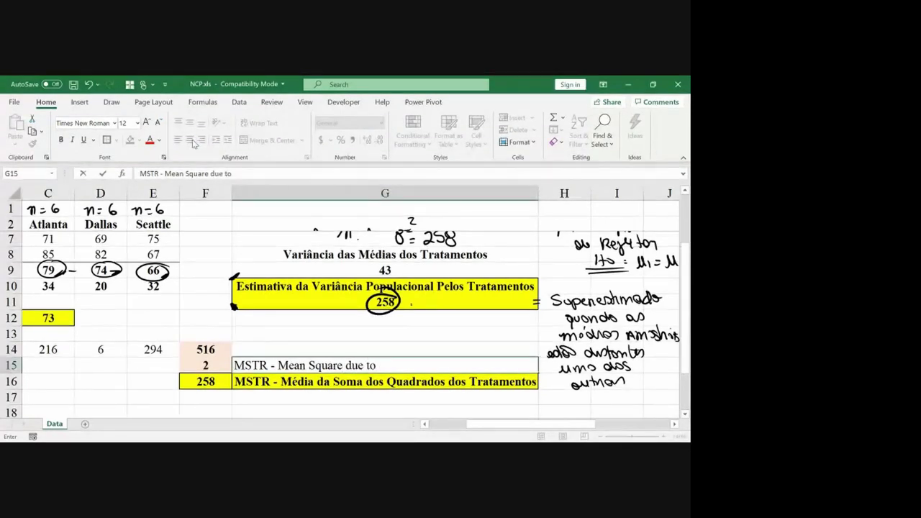
text( Treatment)
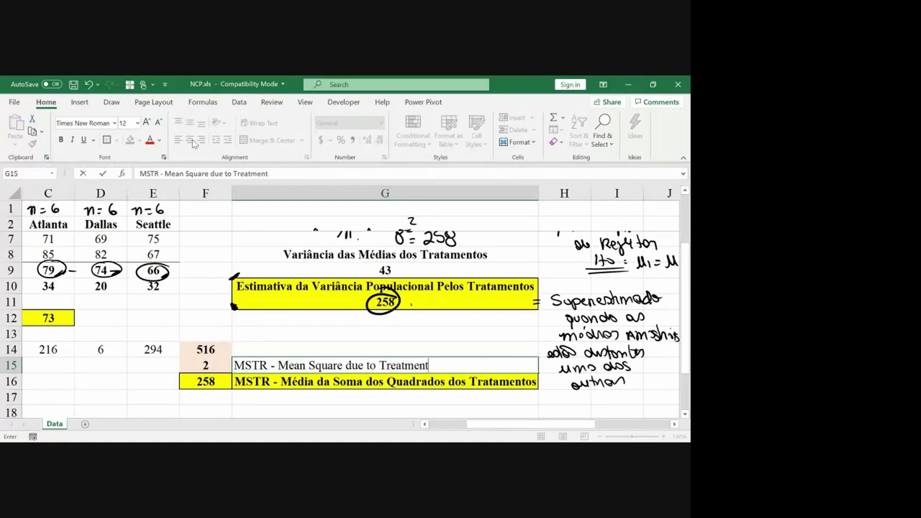
text(s)
key(Return)
key(Return)
key(Return)
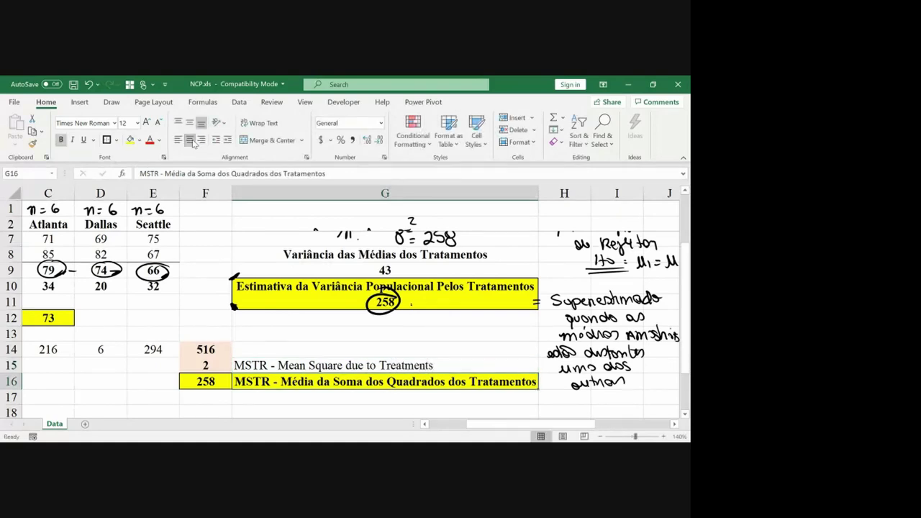
Step: Handwrite "VARIÂNCIA ENTRE TRATAMENTOS" below the MSTR label, underline ENTRE with a wavy line, and scribble a mark beside the 258 in G11
scroll(385, 324, down, 2)
key(Left)
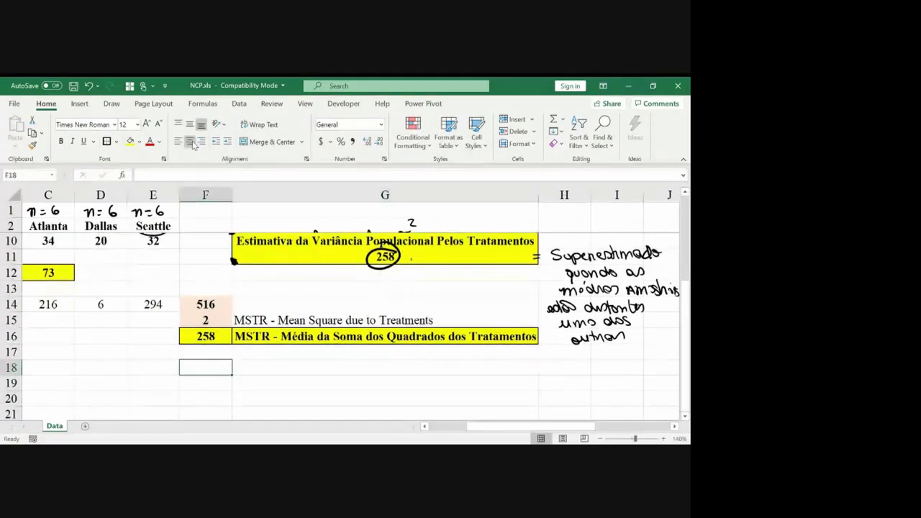
mouse_move(256, 348)
mouse_down()
mouse_move(270, 347)
mouse_move(288, 371)
mouse_up()
drag(276, 363, 302, 373)
mouse_move(307, 353)
mouse_down()
mouse_move(306, 373)
mouse_move(326, 374)
mouse_move(323, 365)
mouse_up()
drag(336, 253, 362, 265)
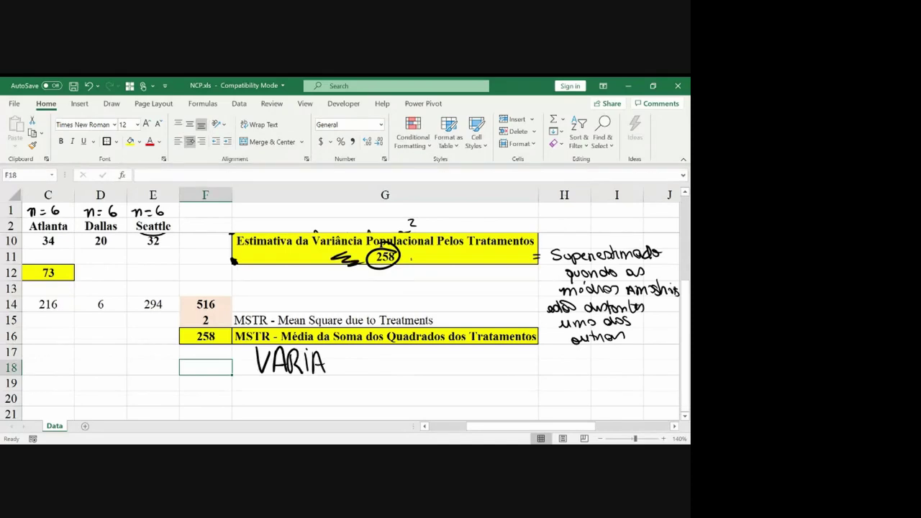
drag(309, 354, 321, 353)
mouse_move(325, 370)
mouse_down()
mouse_move(328, 351)
mouse_move(340, 348)
mouse_up()
drag(352, 350, 358, 372)
mouse_move(361, 349)
mouse_down()
mouse_move(364, 373)
mouse_move(379, 348)
mouse_up()
mouse_move(378, 348)
mouse_down()
mouse_move(387, 373)
mouse_move(384, 364)
mouse_move(421, 370)
mouse_move(419, 359)
mouse_up()
mouse_move(426, 370)
mouse_down()
mouse_move(436, 351)
mouse_move(444, 371)
mouse_move(453, 349)
mouse_up()
mouse_move(457, 371)
mouse_down()
mouse_move(457, 351)
mouse_move(466, 373)
mouse_up()
mouse_move(471, 351)
mouse_down()
mouse_move(471, 373)
mouse_move(479, 351)
mouse_up()
mouse_move(470, 362)
mouse_down()
mouse_move(499, 375)
mouse_move(508, 351)
mouse_up()
mouse_move(509, 376)
mouse_down()
mouse_move(509, 353)
mouse_move(519, 376)
mouse_up()
mouse_move(523, 376)
mouse_down()
mouse_move(530, 352)
mouse_move(535, 375)
mouse_up()
mouse_move(541, 351)
mouse_down()
mouse_move(541, 379)
mouse_move(550, 352)
mouse_up()
mouse_move(549, 377)
mouse_down()
mouse_move(555, 354)
mouse_move(566, 377)
mouse_up()
mouse_move(574, 377)
mouse_down()
mouse_move(575, 358)
mouse_move(594, 377)
mouse_up()
mouse_move(597, 357)
mouse_down()
mouse_move(597, 376)
mouse_move(609, 356)
mouse_up()
mouse_move(613, 375)
mouse_down()
mouse_move(623, 349)
mouse_move(630, 353)
mouse_up()
drag(620, 349, 616, 374)
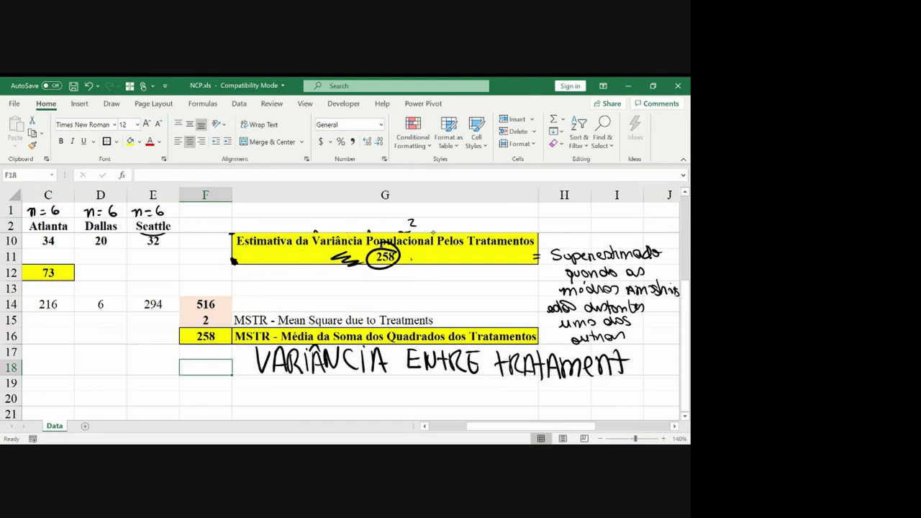
drag(642, 357, 639, 358)
drag(659, 352, 645, 371)
drag(415, 374, 471, 375)
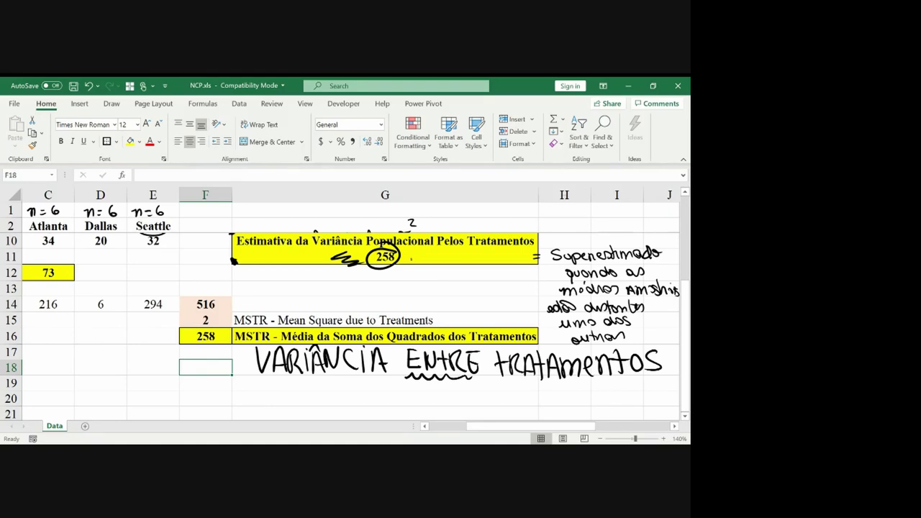
Step: Outline the "Variância Amostral" label in ink and handwrite "= DENTRO" beside it
key(Left)
key(Left)
key(Left)
key(Left)
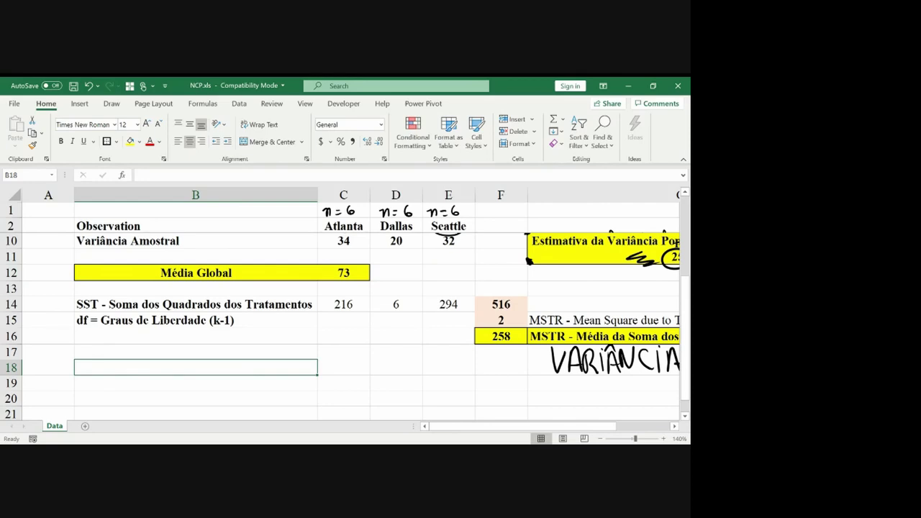
key(Up)
key(Up)
key(Up)
key(Up)
key(Up)
key(Up)
key(Up)
key(Up)
key(Up)
key(Up)
key(Up)
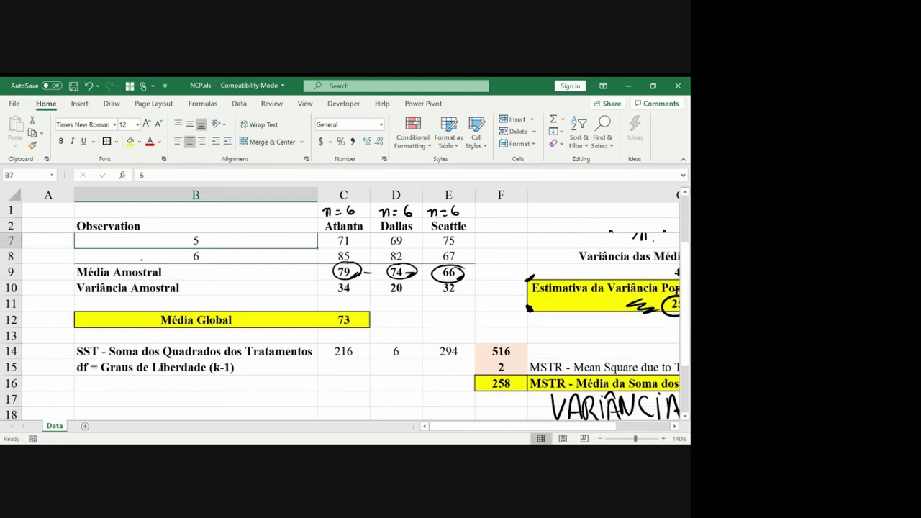
key(Up)
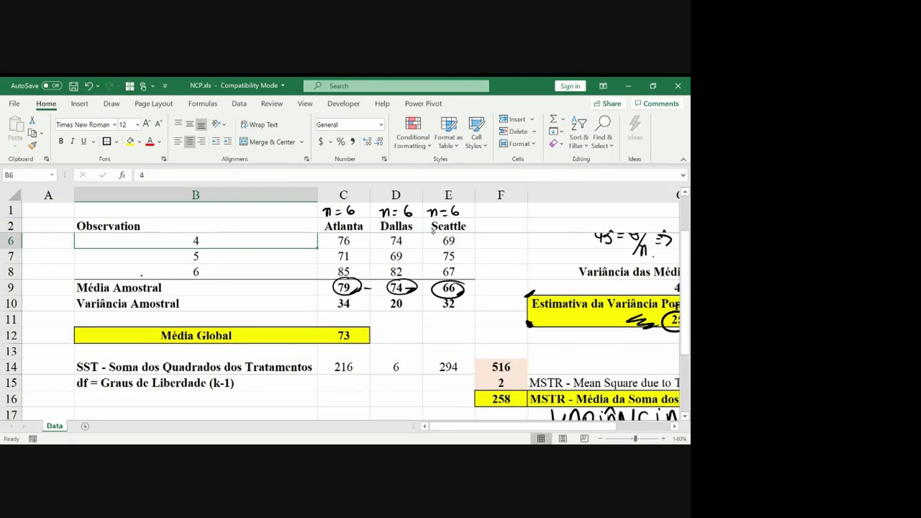
mouse_move(71, 293)
mouse_down()
mouse_move(182, 303)
mouse_move(81, 309)
mouse_move(186, 308)
mouse_move(127, 300)
mouse_up()
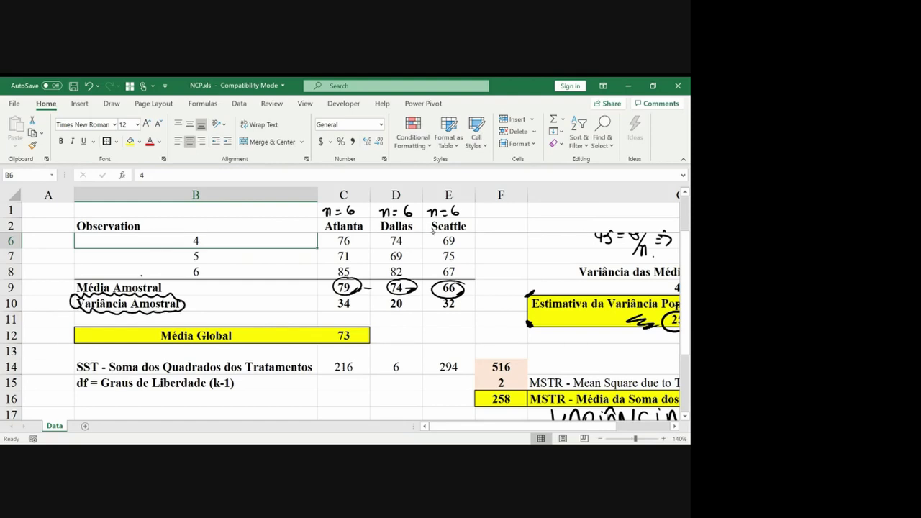
mouse_move(189, 303)
mouse_down()
mouse_move(244, 310)
mouse_move(253, 293)
mouse_move(268, 309)
mouse_move(286, 302)
mouse_up()
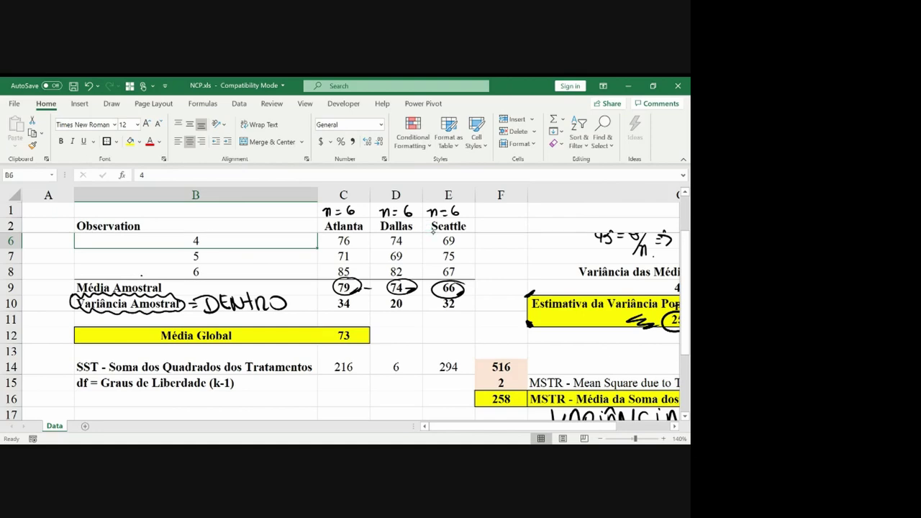
Step: Circle the three sample variances in C10:E10 and erase the ink circles around the sample means in row 9
mouse_move(351, 294)
mouse_down()
mouse_move(332, 310)
mouse_move(352, 295)
mouse_up()
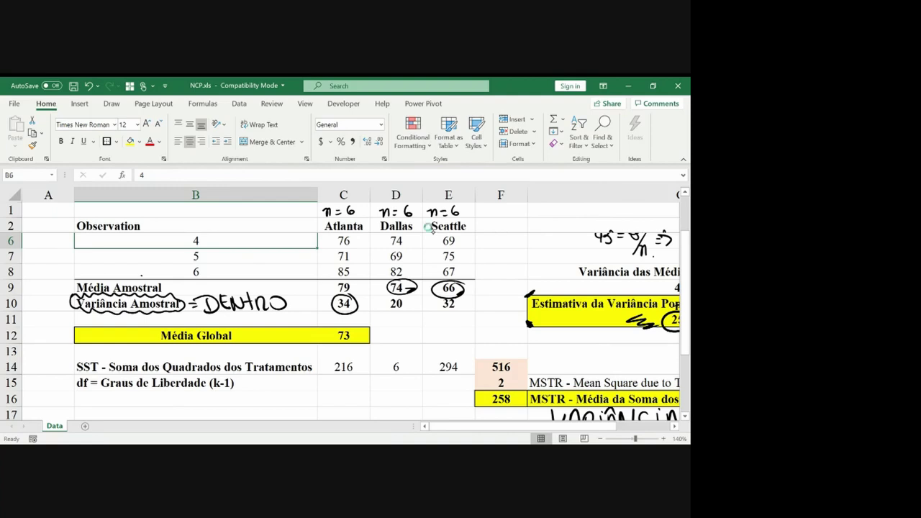
mouse_move(404, 295)
mouse_down()
mouse_move(385, 310)
mouse_move(405, 296)
mouse_move(459, 297)
mouse_up()
click(402, 287)
click(447, 287)
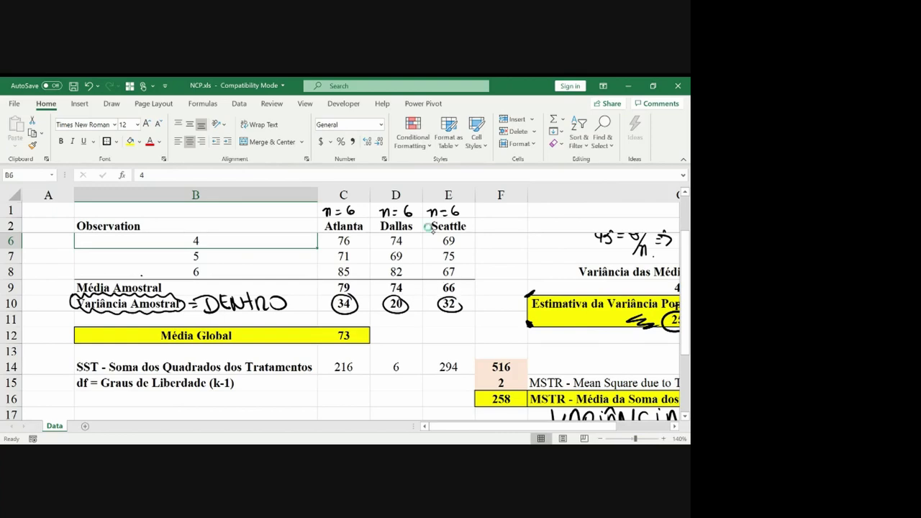
Step: Add small ink tick marks beside the circled variances in C10:E10 and after the handwritten DENTRO
drag(456, 305, 466, 312)
drag(402, 306, 413, 311)
drag(354, 305, 364, 313)
key(Up)
key(Up)
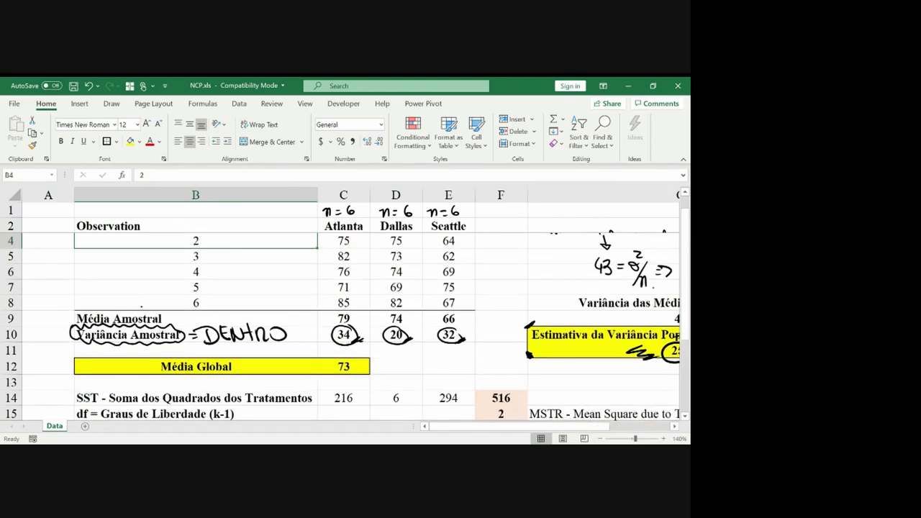
drag(285, 341, 298, 344)
scroll(345, 294, up, 1)
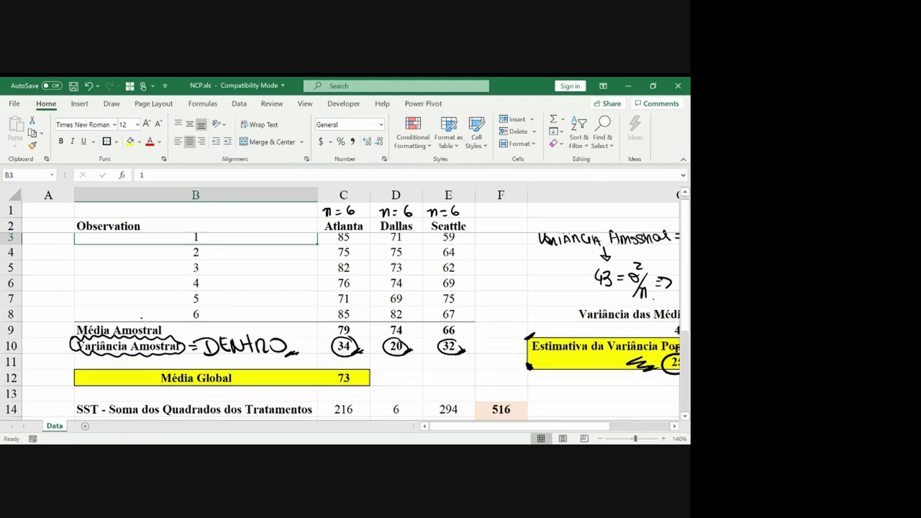
Step: Enter the label "Média das Variâncias DENTRO dos Tratamentos" in B17 in bold
click(195, 241)
key(Down)
key(Down)
key(Down)
key(Down)
key(Down)
key(Down)
key(Down)
key(Down)
key(Down)
key(Down)
key(Down)
key(Down)
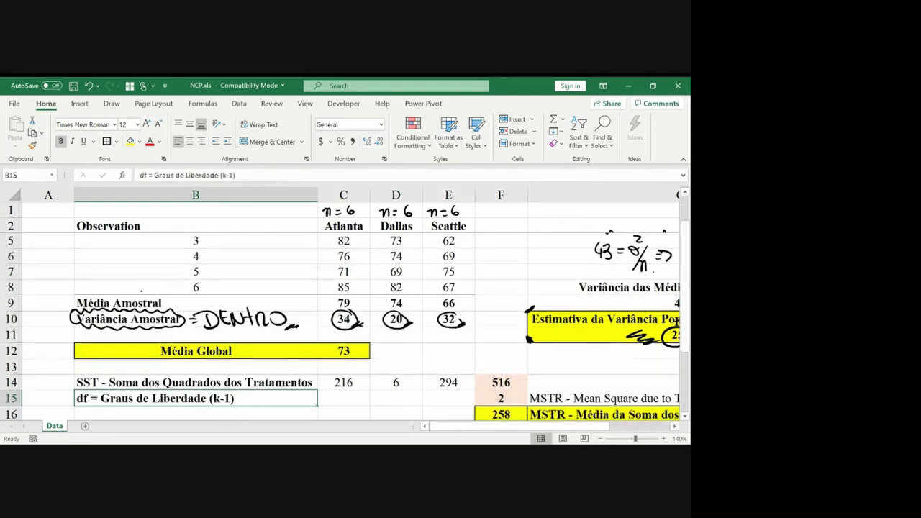
key(Down)
key(Down)
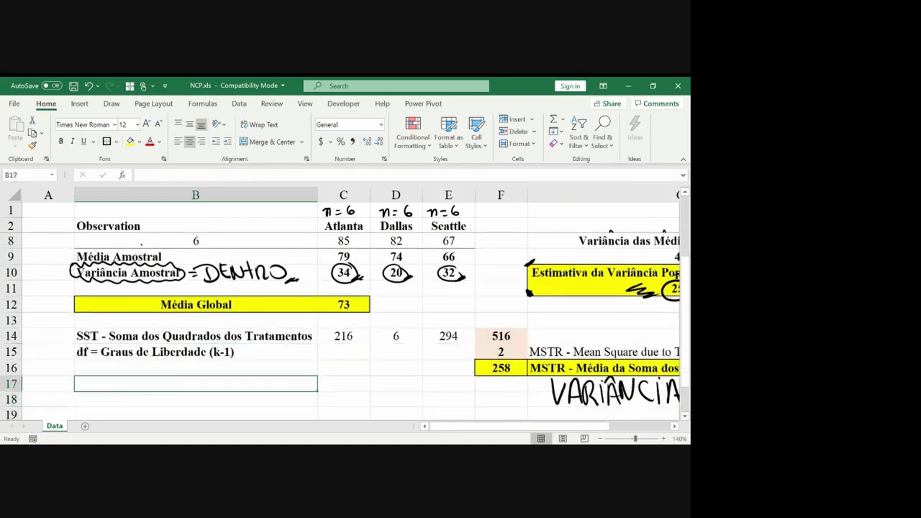
text(Média das Var)
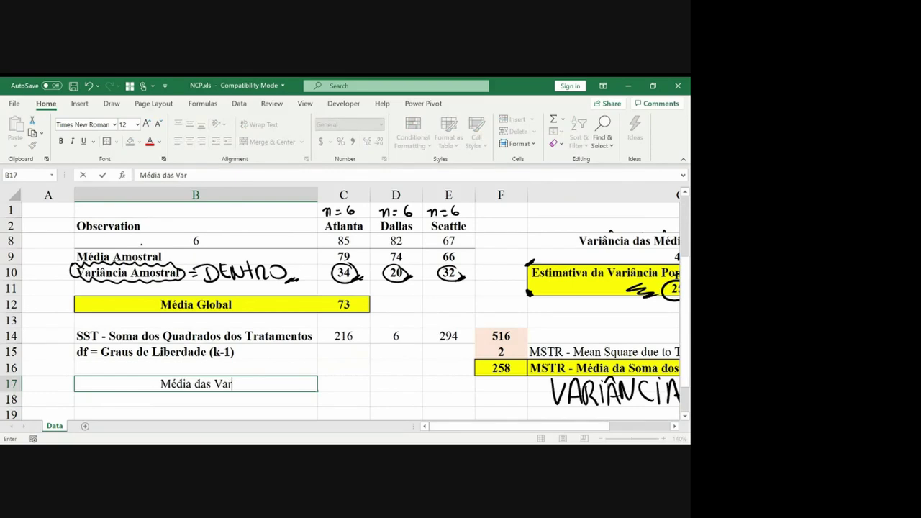
text(iâncias )
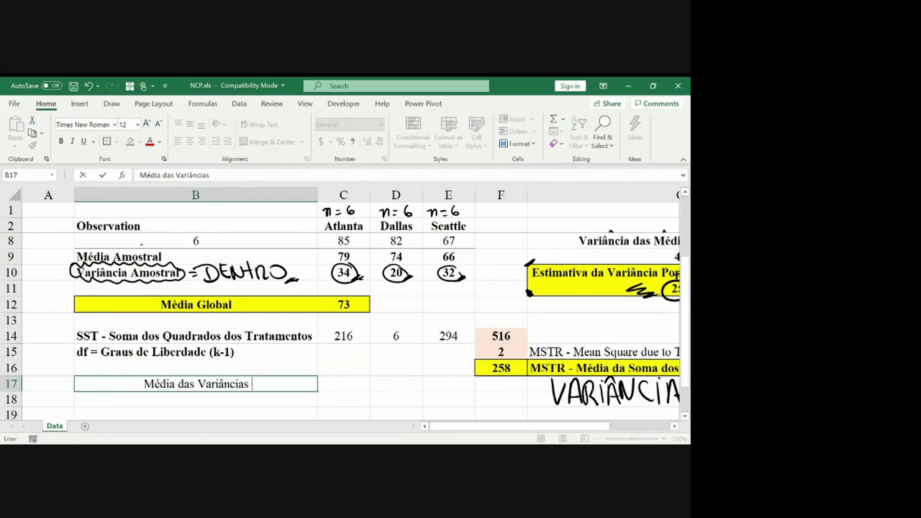
text(DENTRO dos Tratamentos)
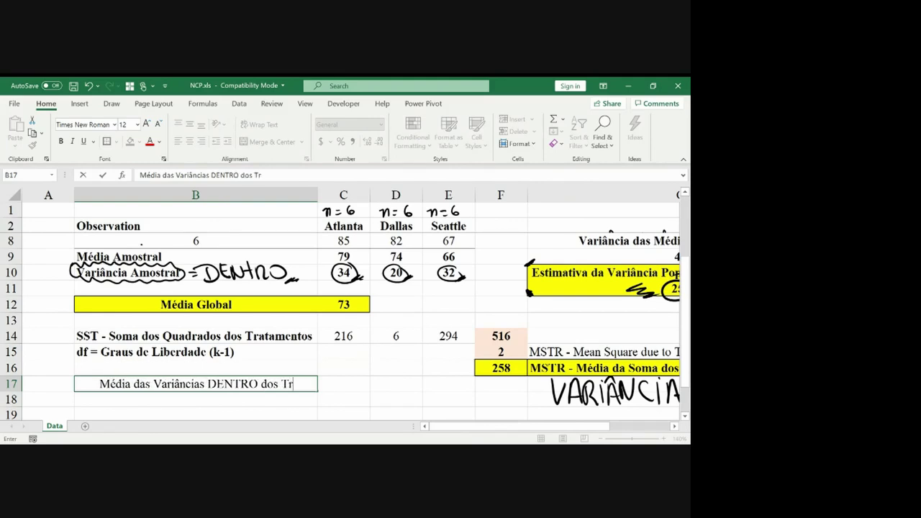
key(ctrl+Return)
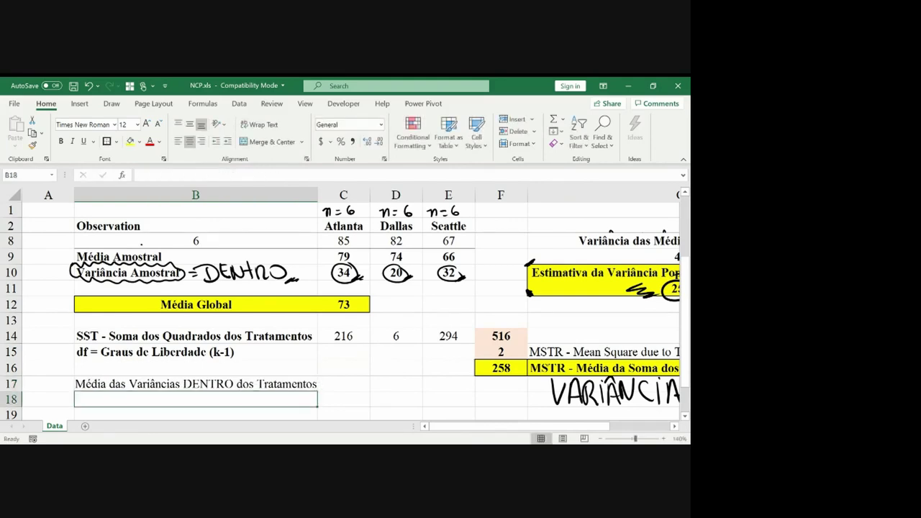
Step: Average the three cities' sample variances in C17 with =AVERAGE(C10:E10)
key(Right)
text(=)
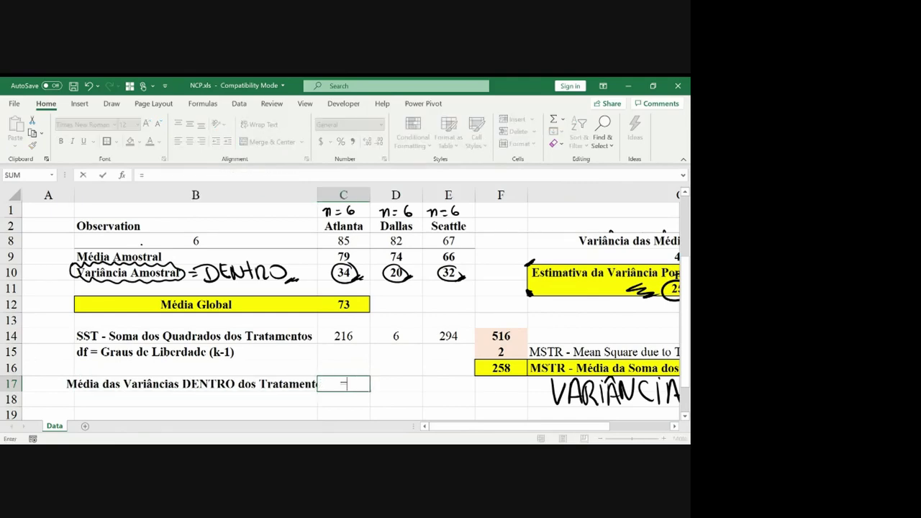
text(ave)
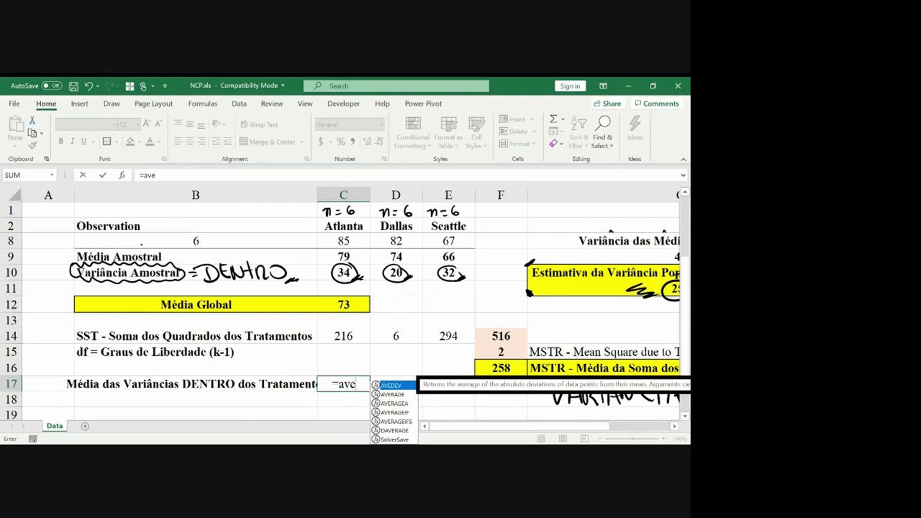
text(rge)
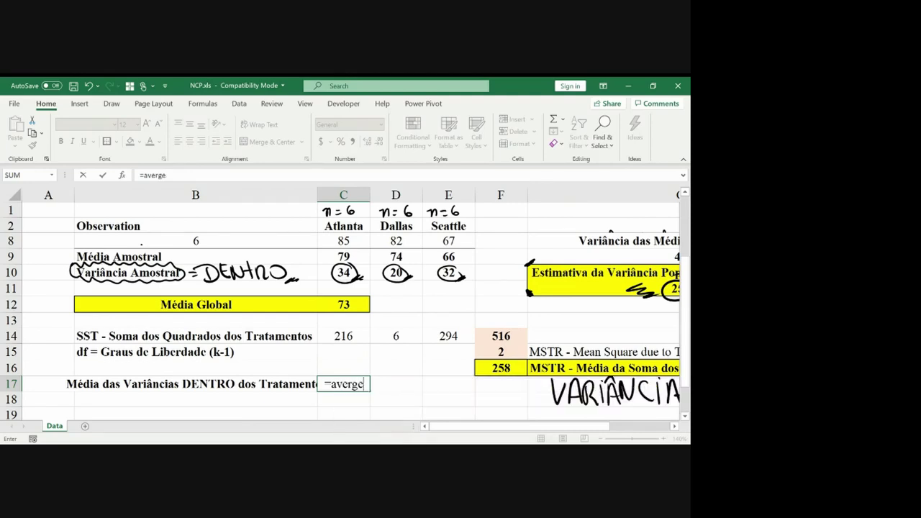
key(BackSpace)
key(BackSpace)
key(BackSpace)
key(BackSpace)
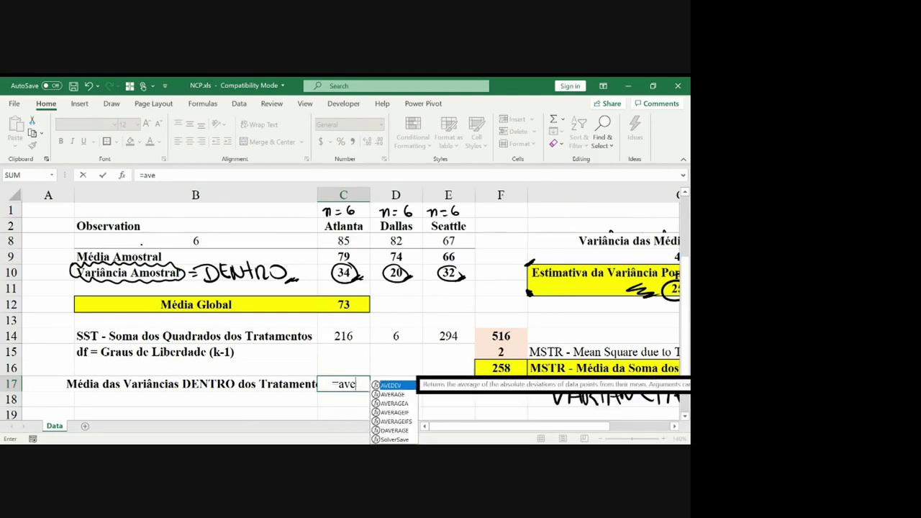
text(rage)
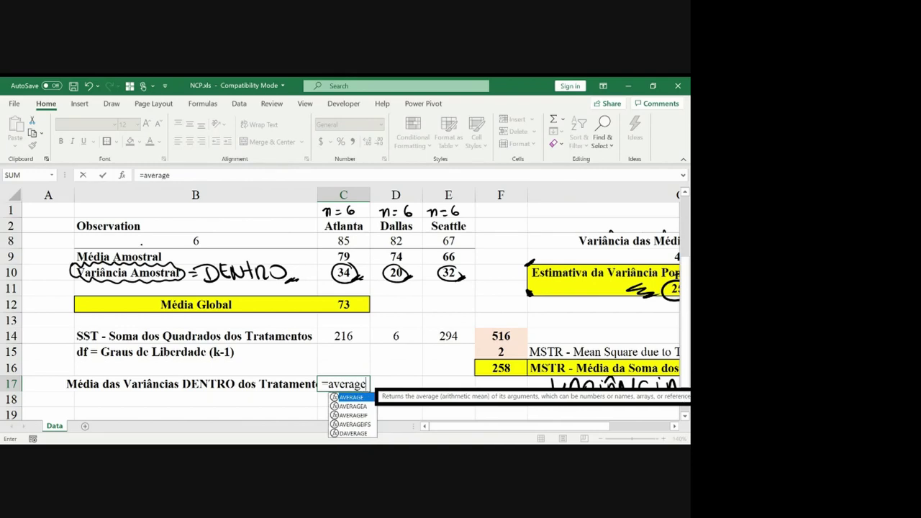
text(()
key(Up)
key(Up)
key(Up)
key(Up)
key(Up)
key(Up)
key(Up)
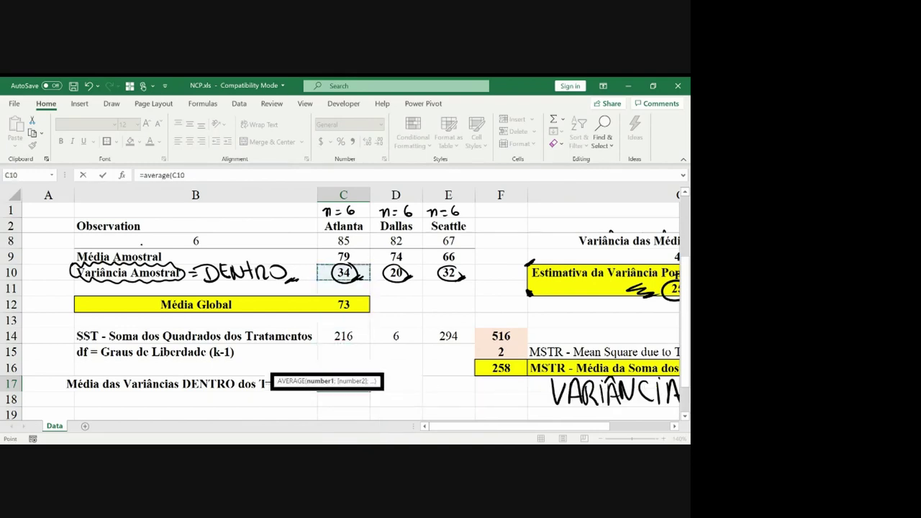
drag(344, 272, 464, 281)
key(Return)
key(Up)
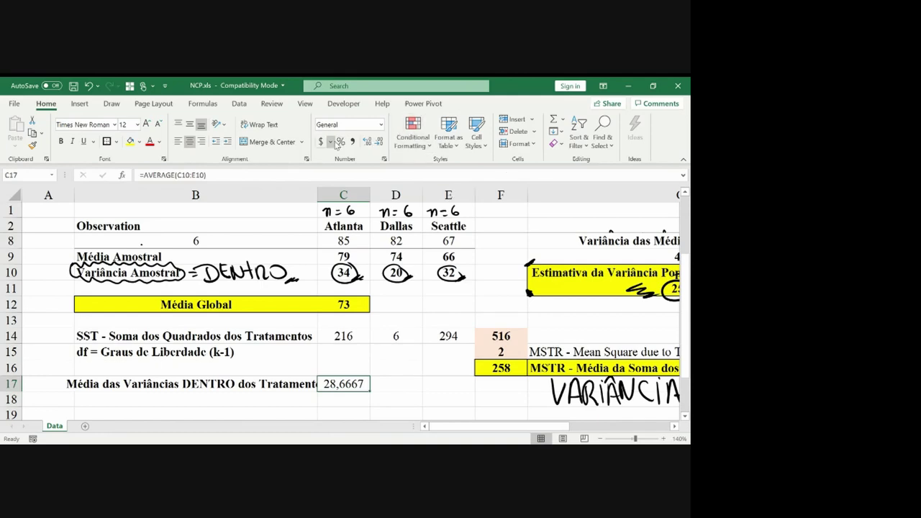
Step: Show C17 in bold with two decimals and give B17:C17 a yellow fill with an outline border
key(ctrl+b)
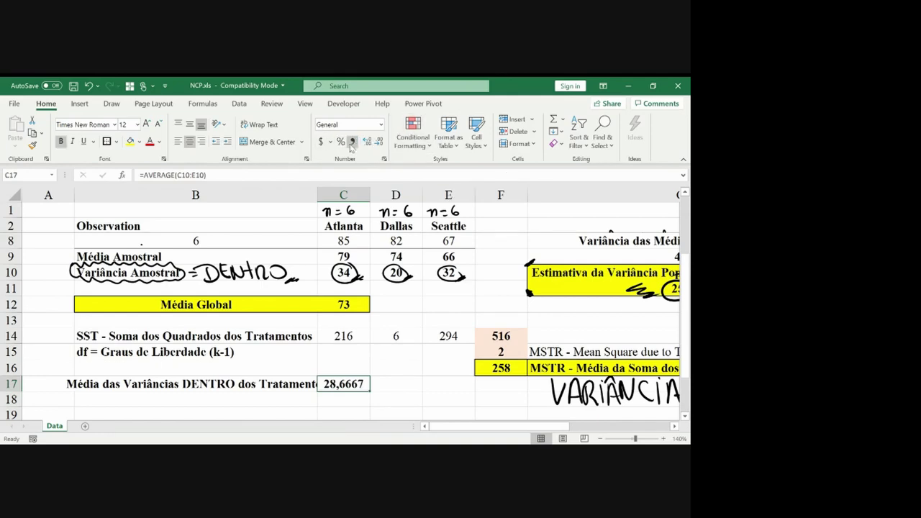
click(367, 142)
key(Left)
key(shift+Right)
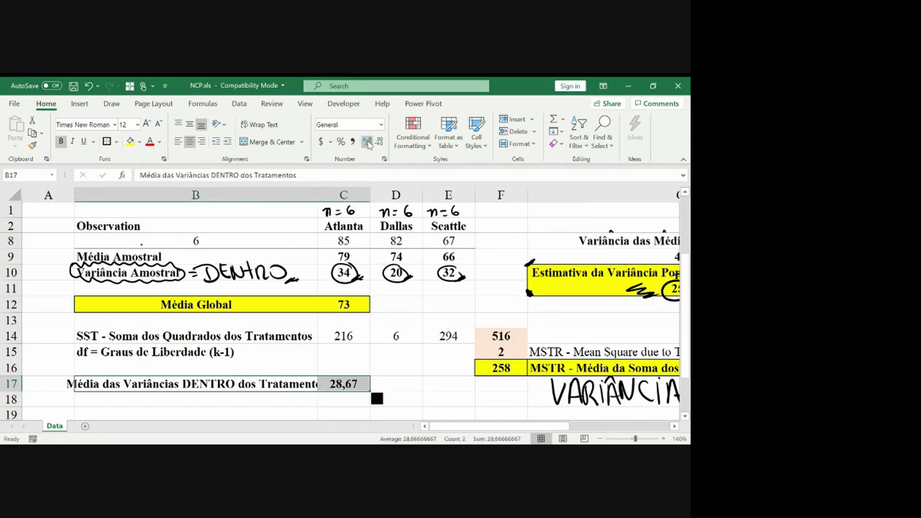
click(129, 141)
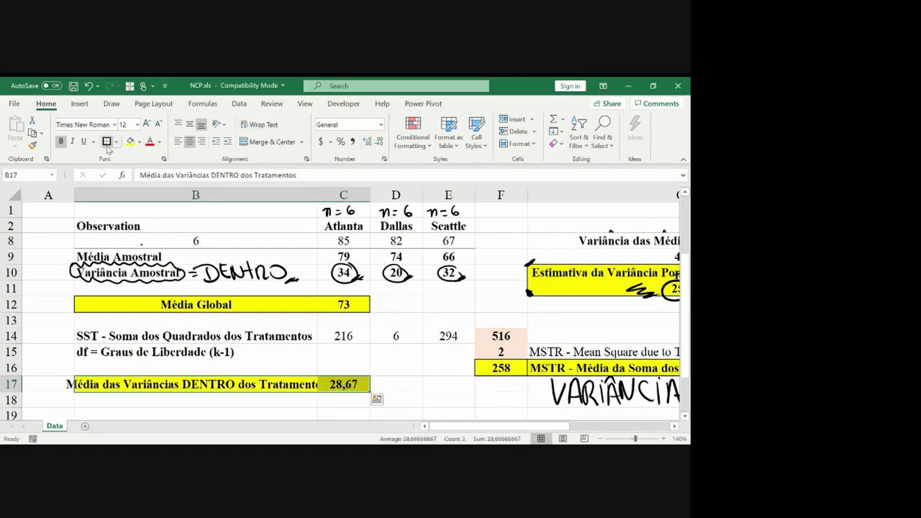
Step: Fit the widths of columns B and C to their contents
double_click(317, 195)
double_click(395, 194)
key(Down)
key(Down)
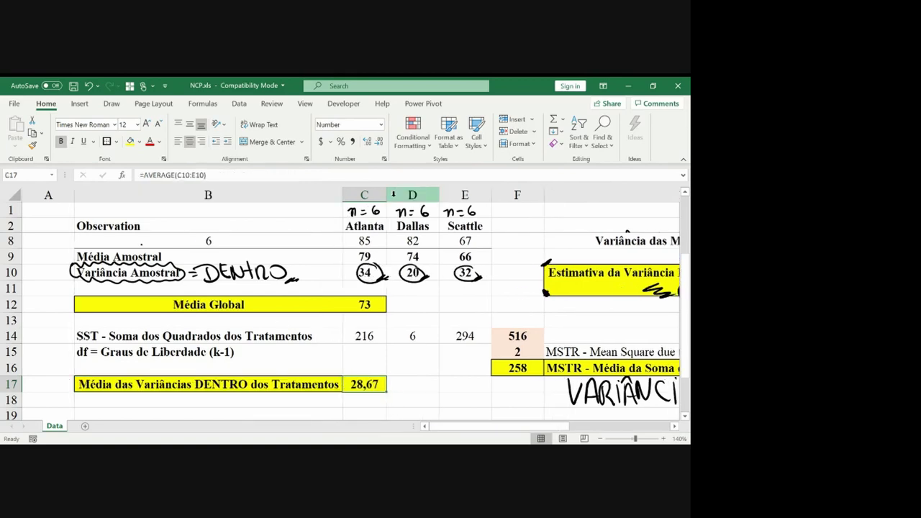
key(Up)
key(Up)
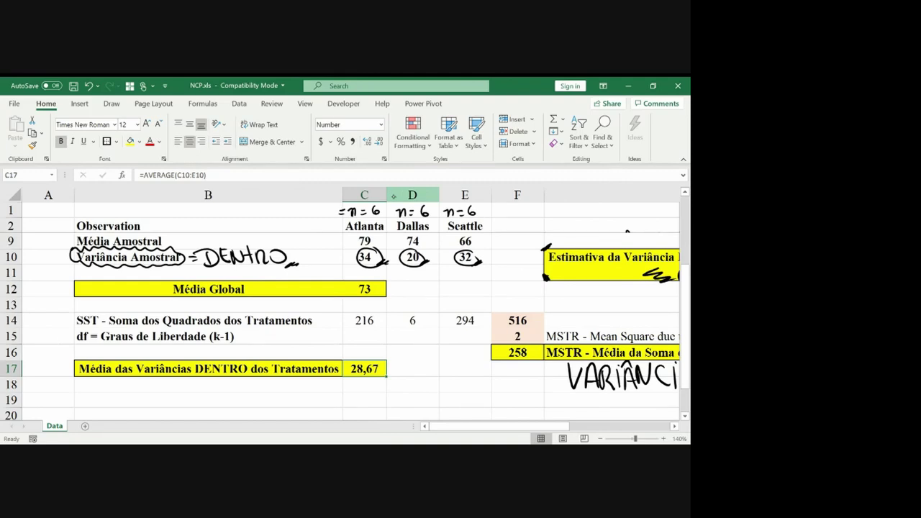
Step: Add ink equal signs and subscripts 1, 2 and 3 to the handwritten n = 6 notes, plus an ink dot beside C17
drag(388, 213, 441, 211)
drag(433, 213, 441, 214)
drag(408, 217, 456, 223)
click(387, 374)
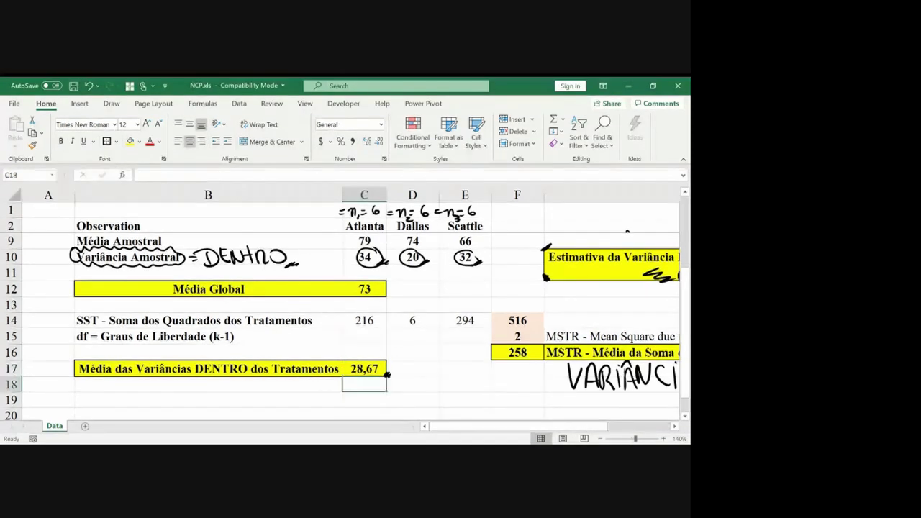
Step: Enter the label "SSE - Soma dos Quadrados dos Erros" in B19, bold and left-aligned
click(207, 387)
click(208, 399)
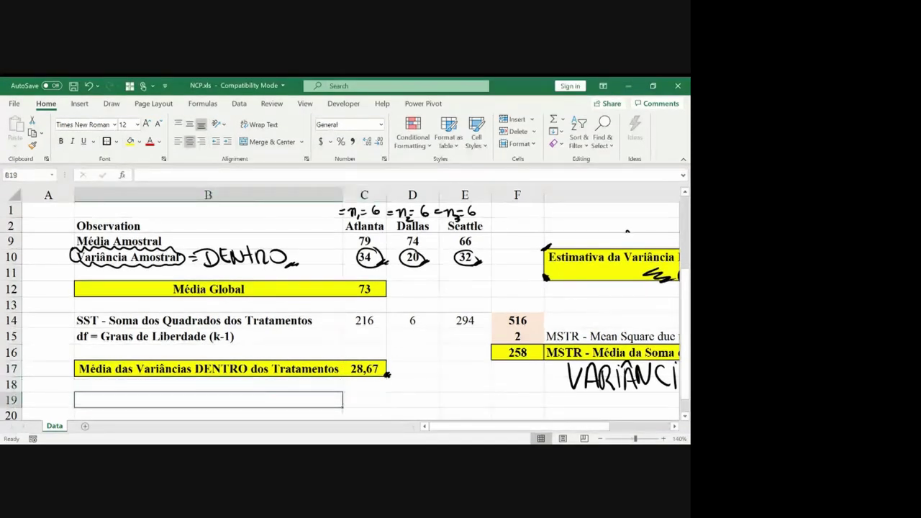
text(SS)
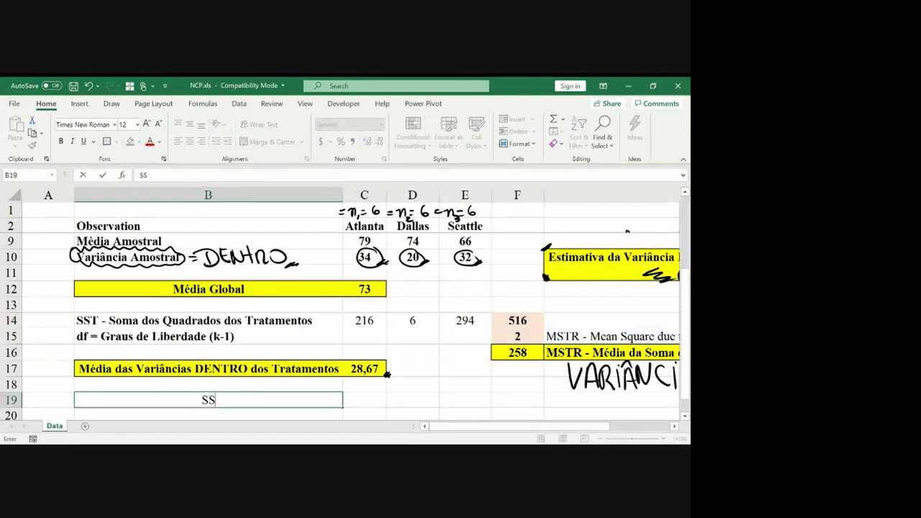
text(E - Soma dos Qua)
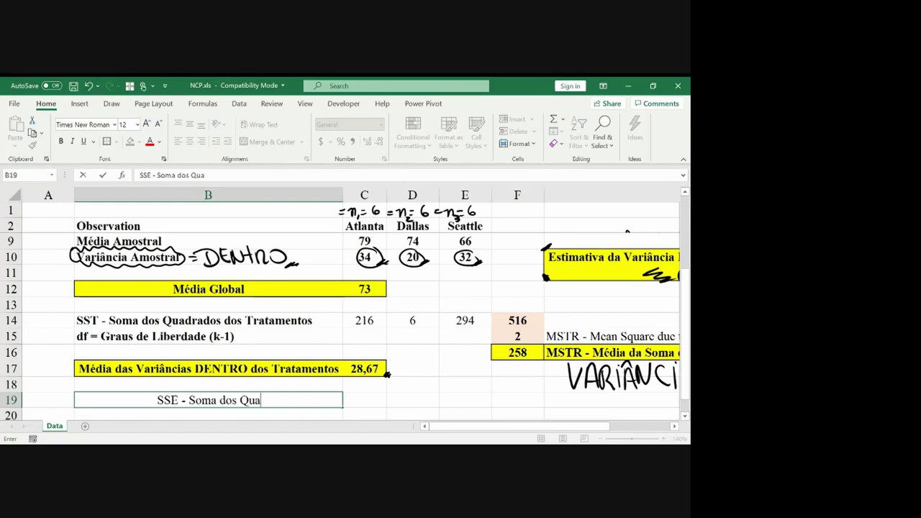
text(dra)
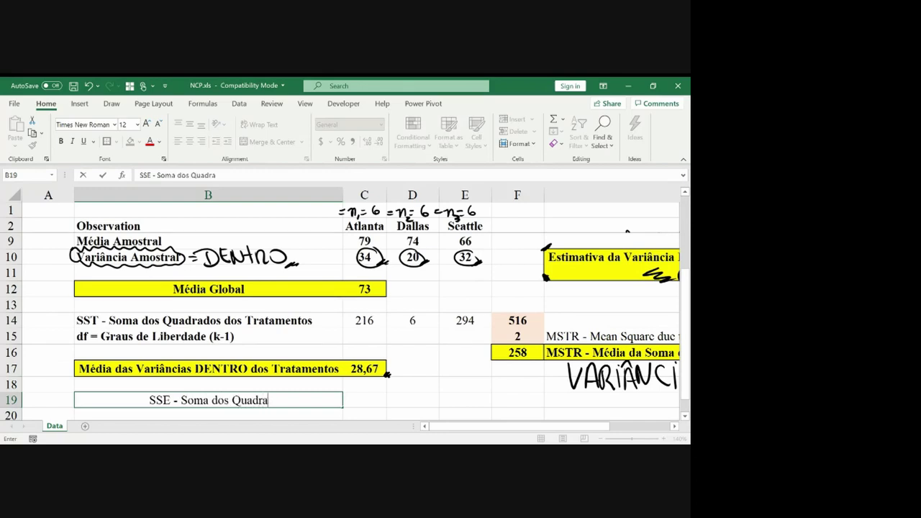
text(dos dos Erros)
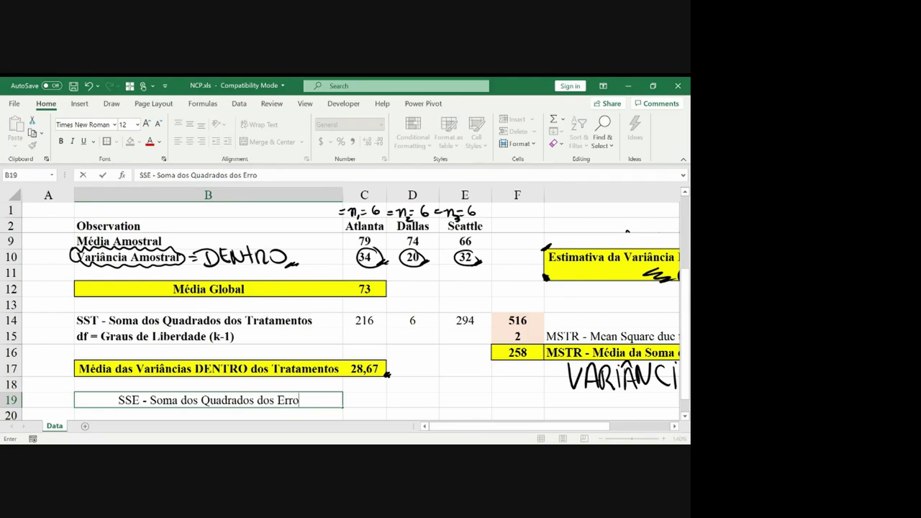
key(Return)
click(209, 389)
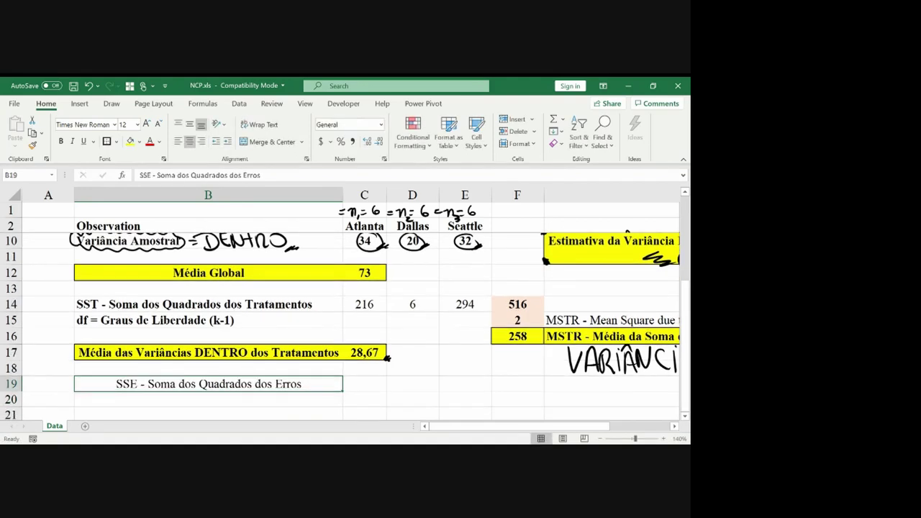
key(ctrl+b)
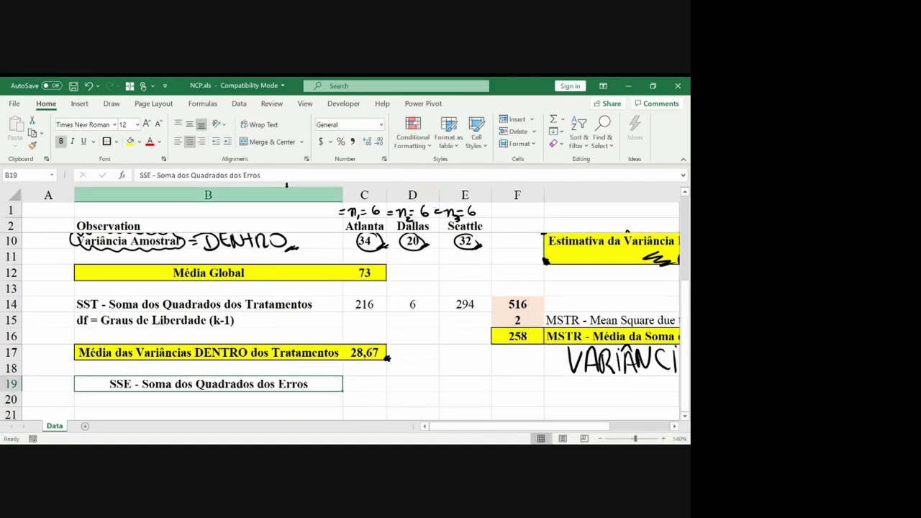
click(179, 142)
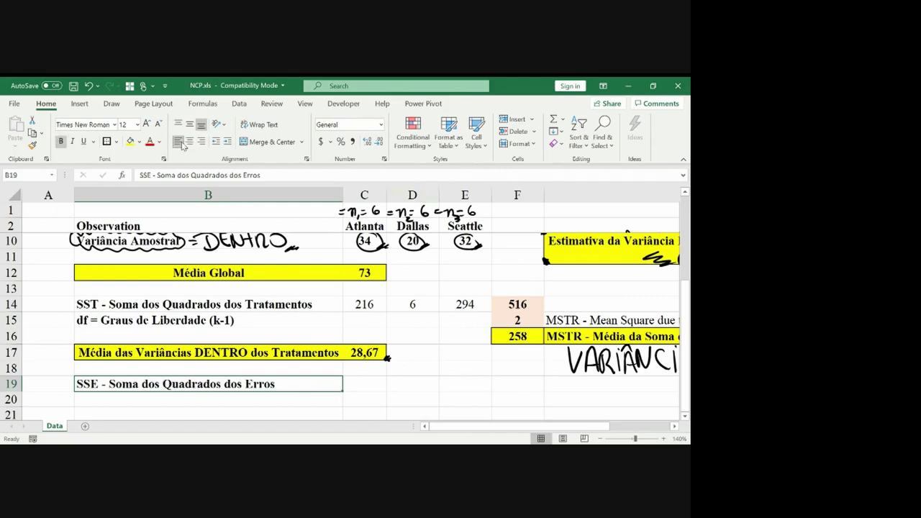
Step: Calculate Atlanta's sum of squared errors in C19 with =5*C10
key(Right)
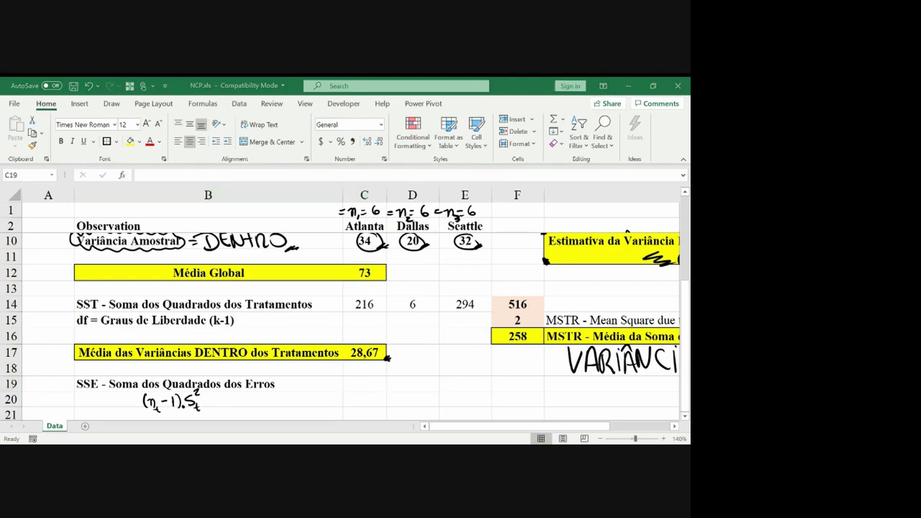
click(364, 384)
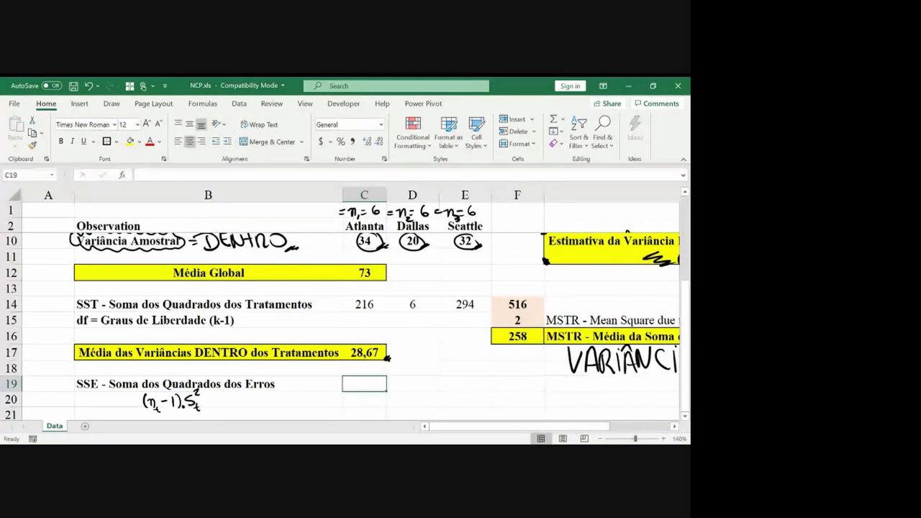
text(=5*)
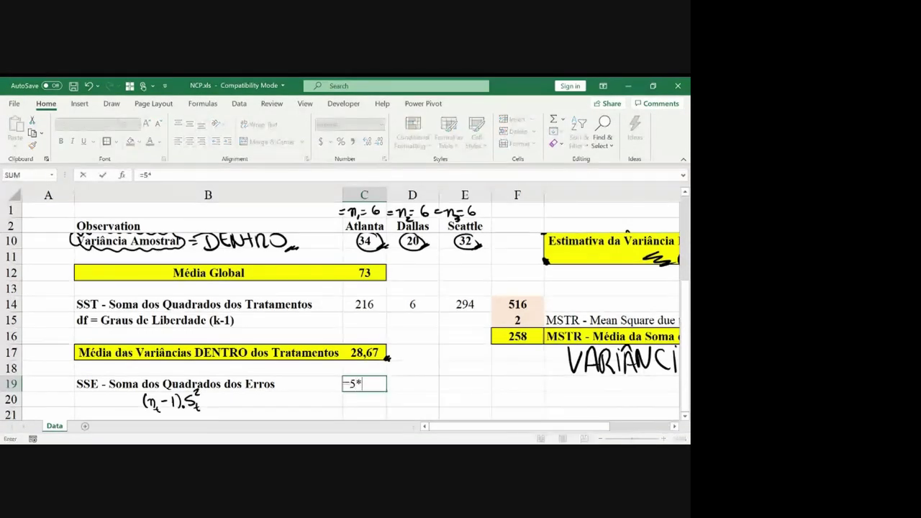
key(Up)
key(Up)
key(Up)
key(Up)
key(Up)
key(Up)
key(Up)
key(Up)
key(Up)
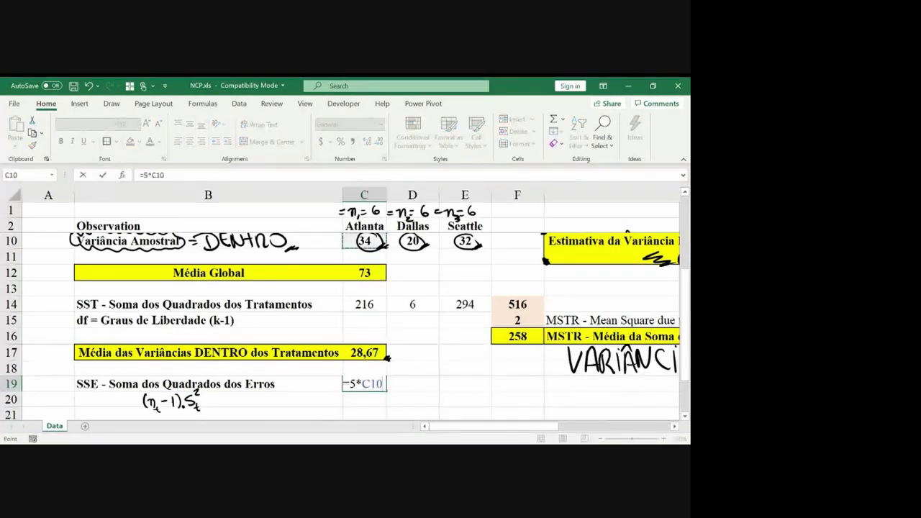
key(Return)
Step: Copy the C19 formula across to D19 and E19 for Dallas and Seattle
key(Up)
key(ctrl+c)
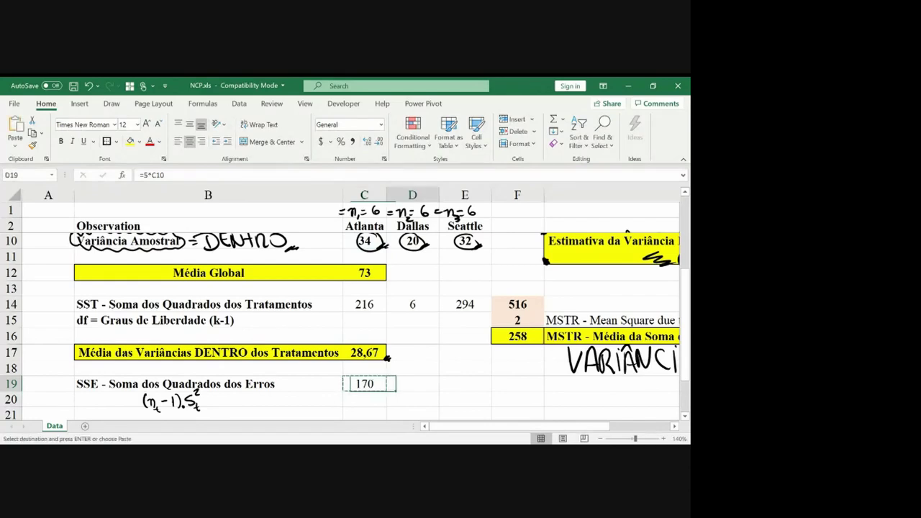
key(Right)
key(Return)
key(F2)
key(Escape)
key(ctrl+c)
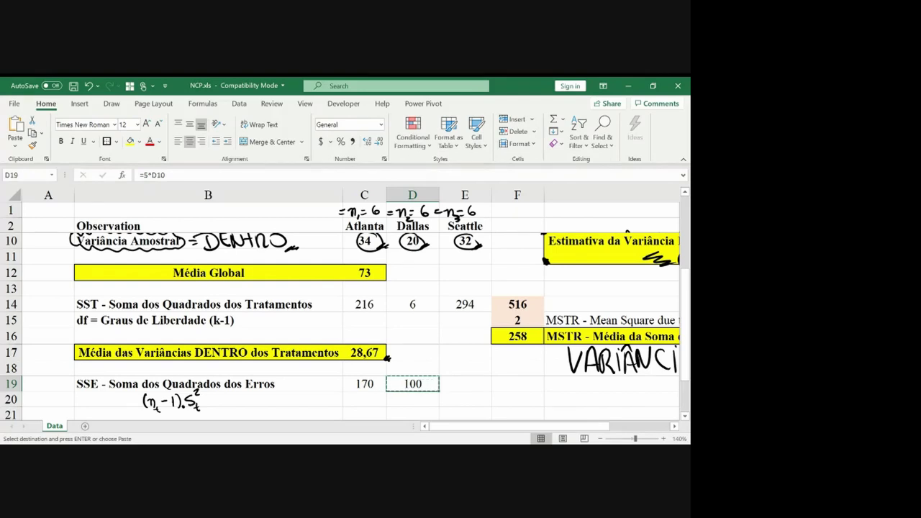
key(Right)
key(ctrl+v)
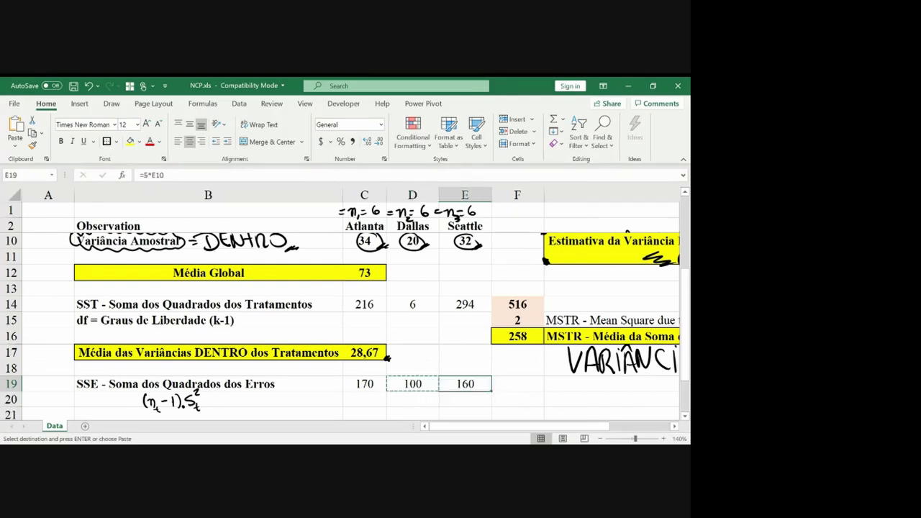
Step: Total the three cities' squared errors in F19 with =SUM(C19:E19)
key(Escape)
key(Left)
key(Left)
key(Left)
key(Down)
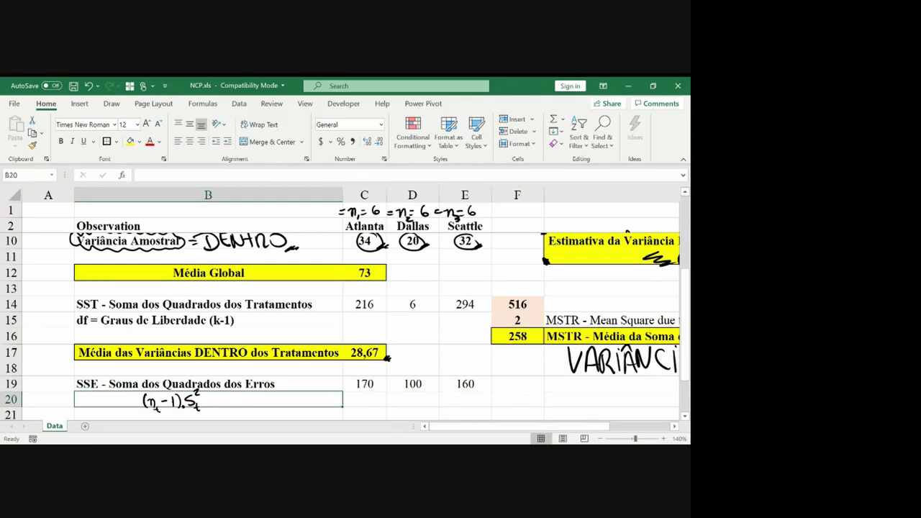
key(Up)
key(Right)
key(Right)
key(Right)
key(Right)
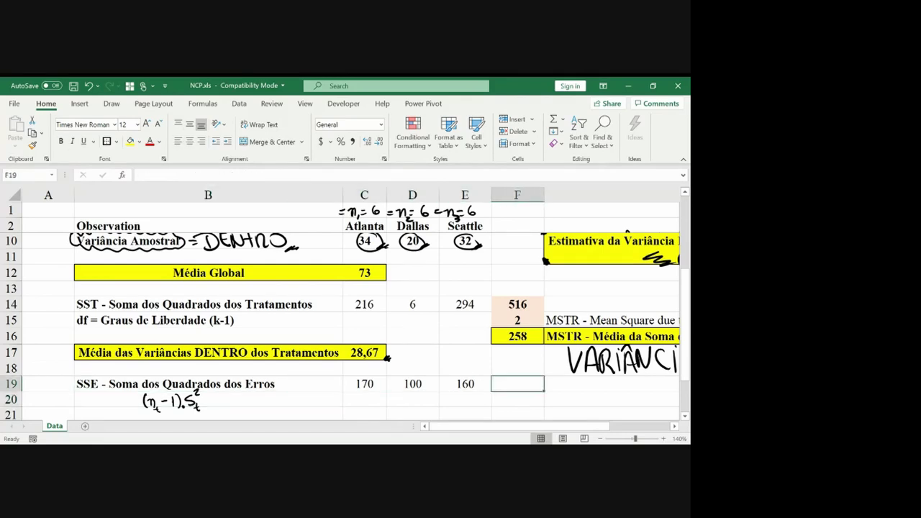
text(=sum()
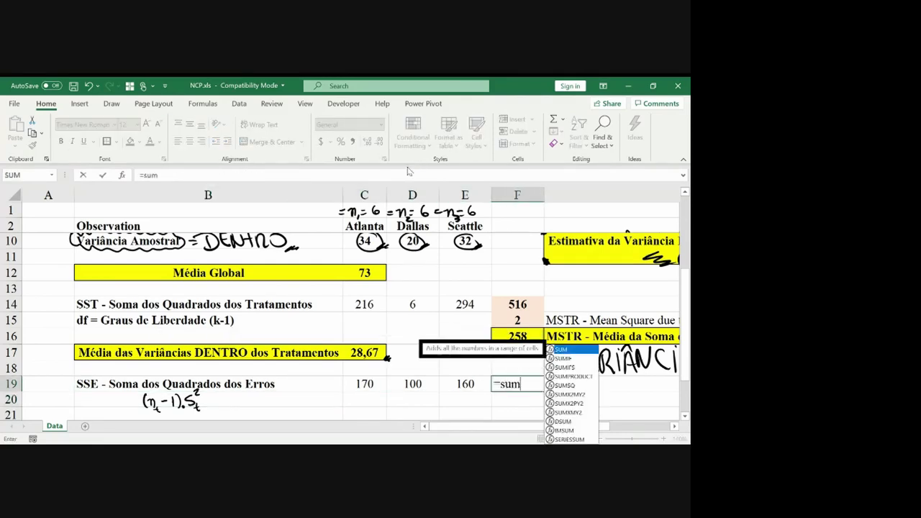
key(Left)
key(shift+Left)
key(shift+Left)
key(Return)
Step: Copy only the formatting of the SST total in F14 onto the SSE total in F19
key(Up)
key(Up)
key(Up)
key(Up)
key(Up)
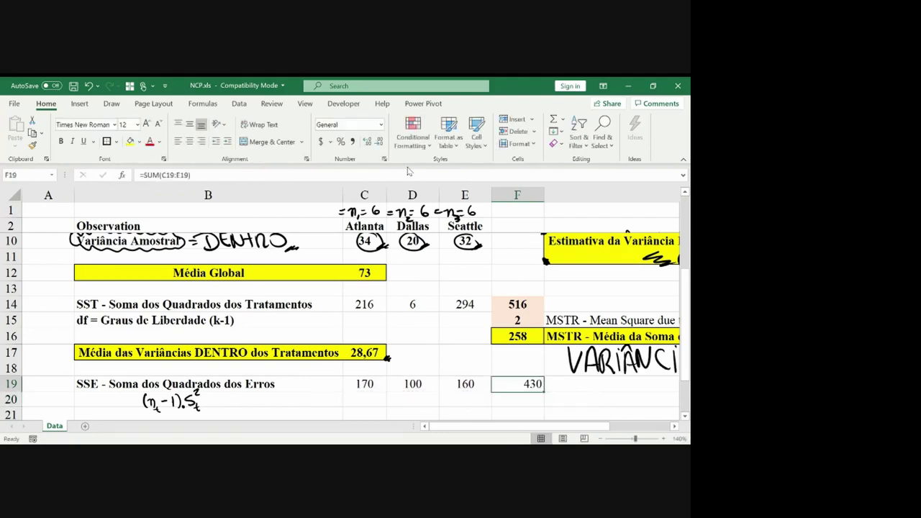
key(Up)
key(ctrl+c)
key(Down)
key(Down)
key(Down)
key(Down)
key(Down)
key(alt+e)
key(s)
key(t)
key(Return)
key(Escape)
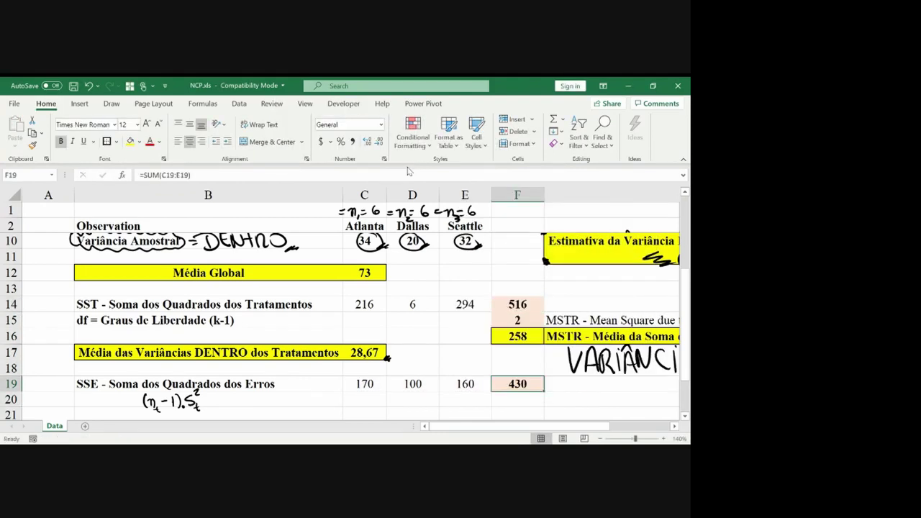
Step: Undo the ink strokes of the handwritten (nt-1)·St² formula below the SSE label
key(Left)
key(Left)
key(Left)
key(Left)
key(Left)
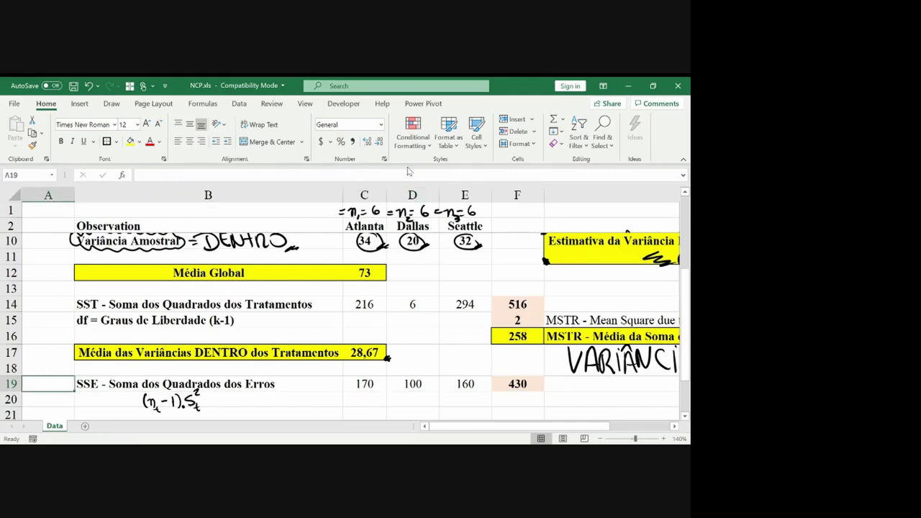
key(ctrl+z)
key(ctrl+z)
key(ctrl+z)
key(ctrl+z)
key(ctrl+z)
key(ctrl+z)
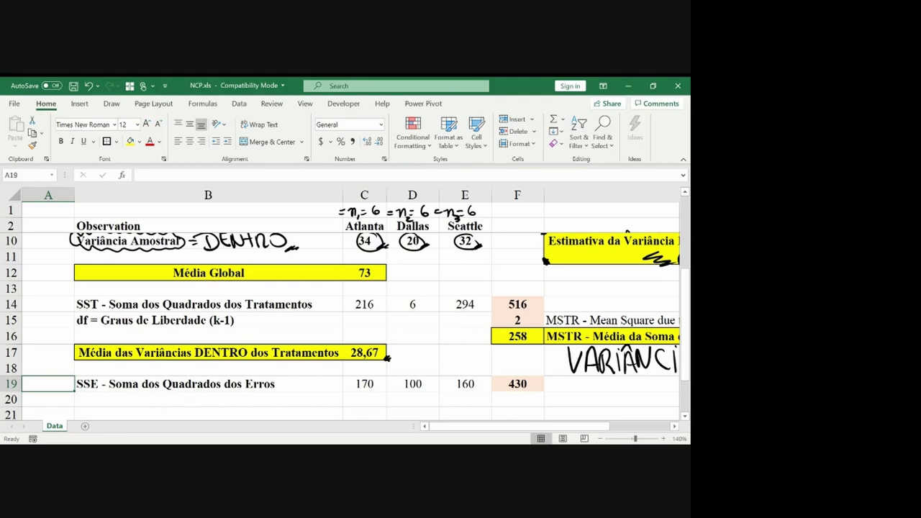
Step: Enter the label "df = Graus de Liberdade (nt - k)" in B20 in bold
click(208, 399)
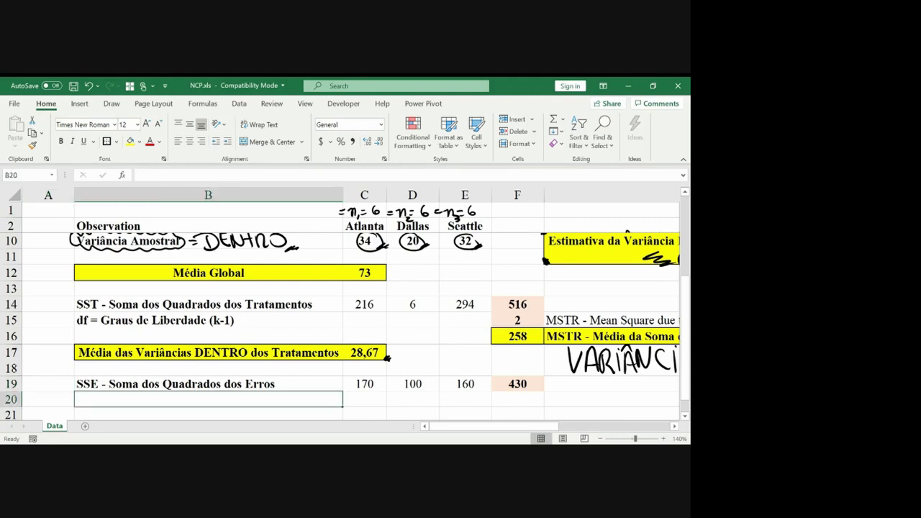
text(df)
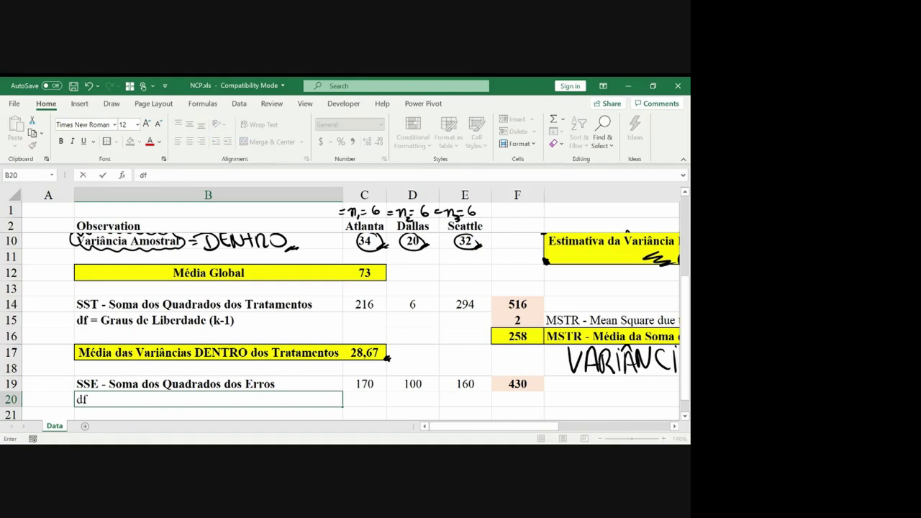
text( =)
text( Graus de L)
text(iberdade)
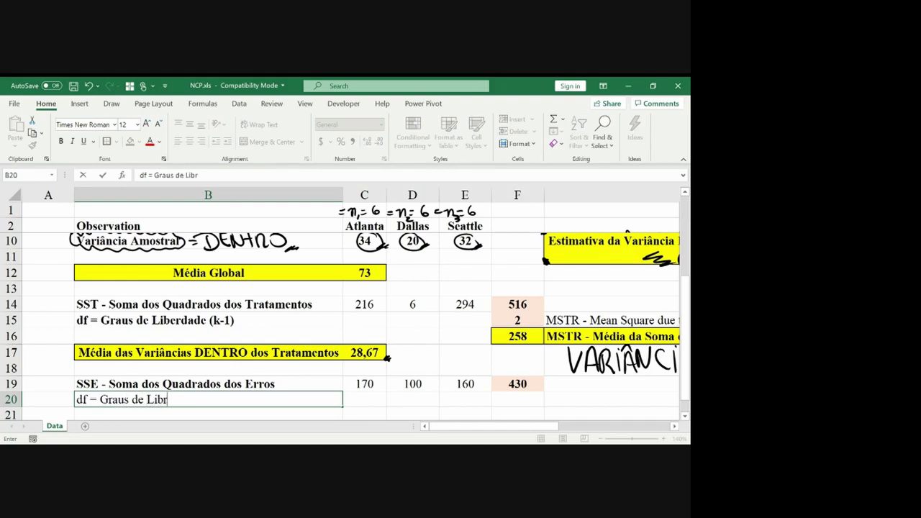
text( ()
key(BackSpace)
text((nt)
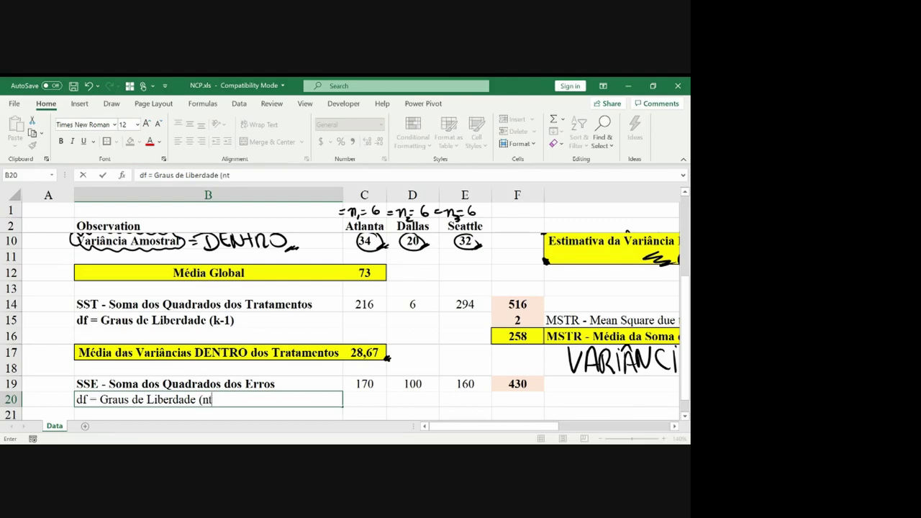
text( - k))
key(Return)
key(Up)
key(ctrl+b)
Step: Select the observations of all three cities in C3:E8 to check the total number of observations
key(Up)
key(Up)
key(Up)
key(Up)
key(Up)
key(Up)
key(Up)
key(Up)
key(Up)
key(Up)
key(Up)
key(Up)
key(Up)
key(Up)
key(Up)
key(Up)
key(Up)
key(Up)
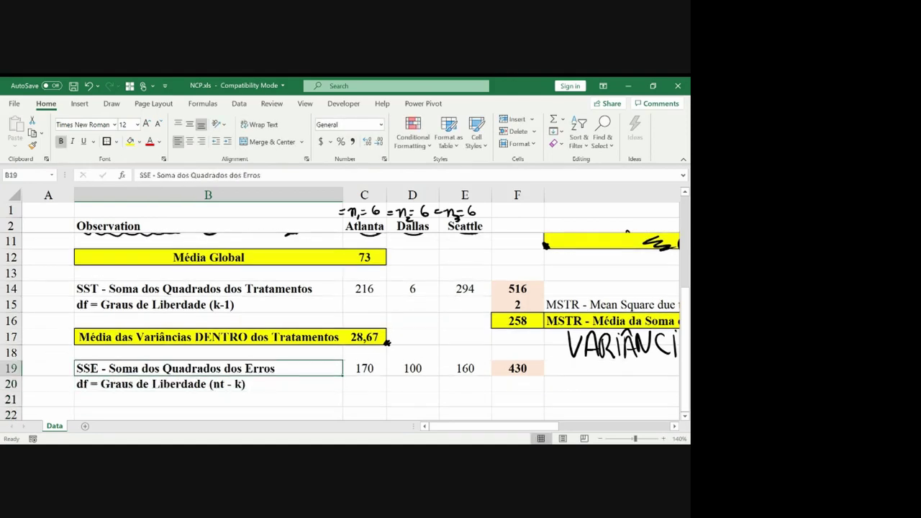
drag(364, 241, 465, 317)
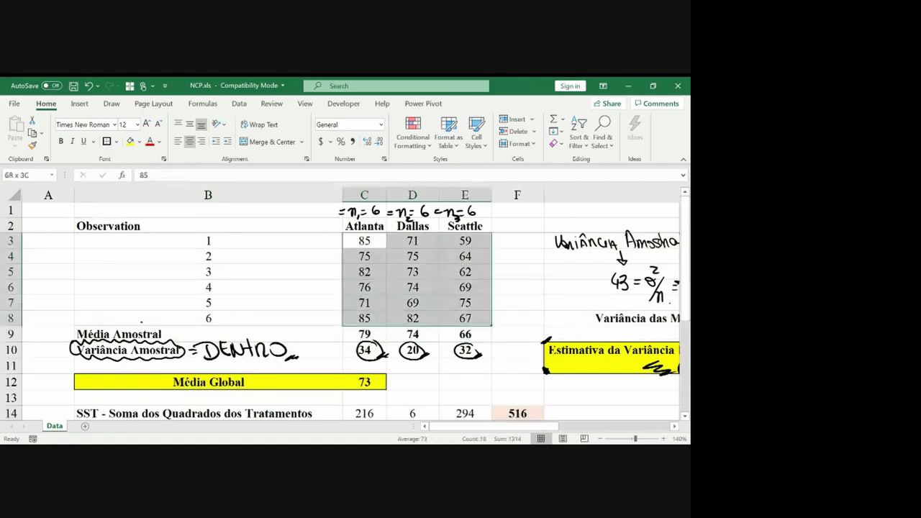
key(Down)
key(Down)
key(Down)
key(Down)
key(Down)
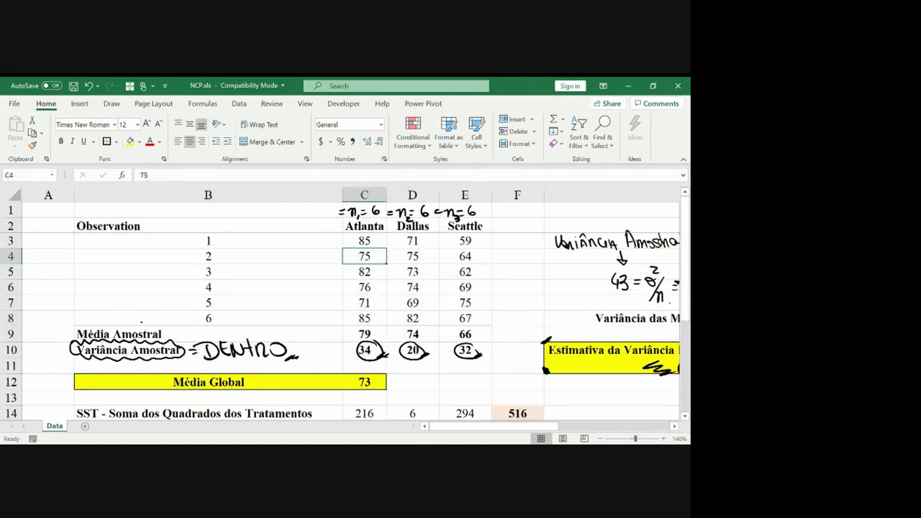
Step: Enter 15 in F20 as the within-treatment degrees of freedom
key(Up)
key(Up)
key(Up)
key(Up)
key(Up)
key(Right)
key(Up)
key(Left)
key(Down)
key(Down)
key(Down)
key(Down)
key(Down)
key(Down)
key(Down)
key(Down)
key(Down)
key(Down)
key(Down)
key(Down)
key(Down)
key(Down)
key(Down)
key(Down)
key(Down)
key(Down)
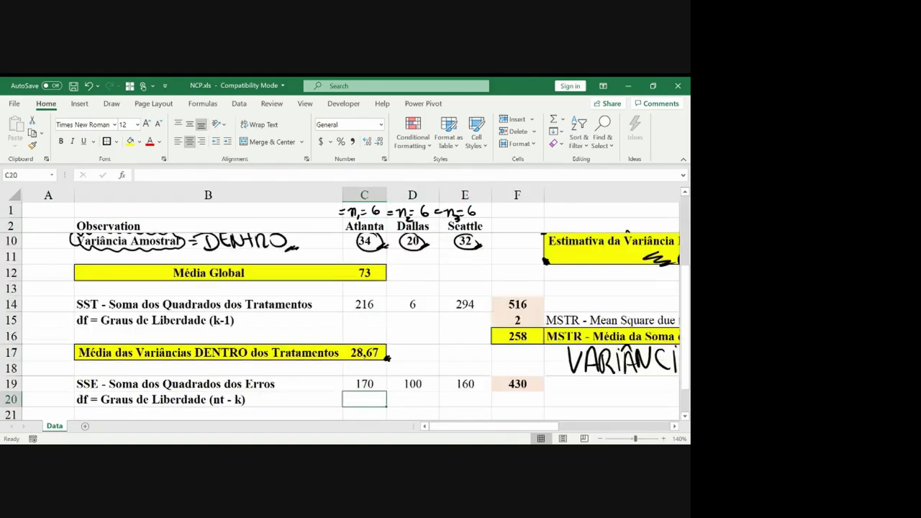
scroll(345, 317, down, 1)
key(Right)
key(Right)
key(Right)
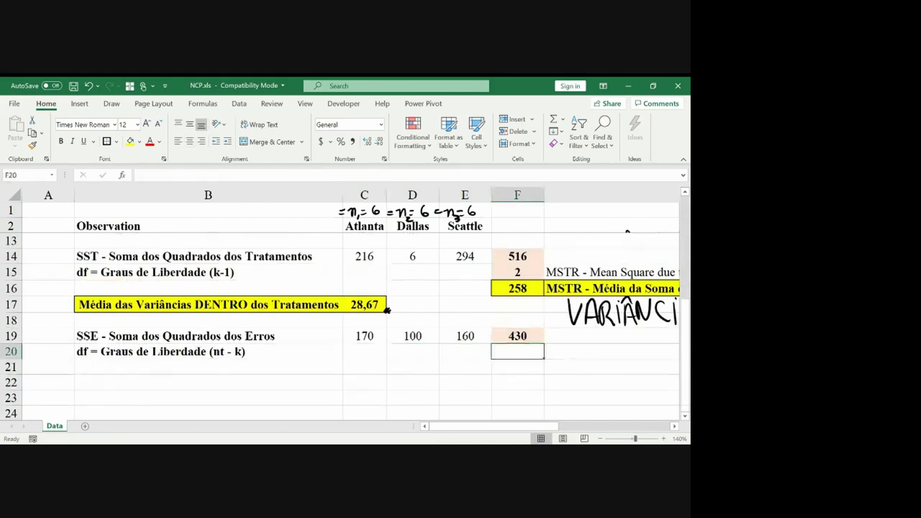
text(15)
key(Return)
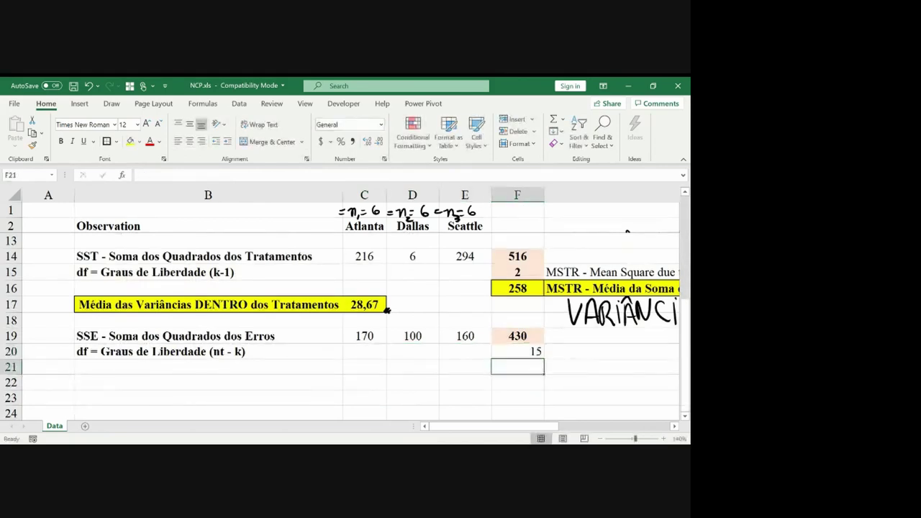
Step: Replace the value in F20 with the formula =18-3 and centre it
key(Up)
text(=18-)
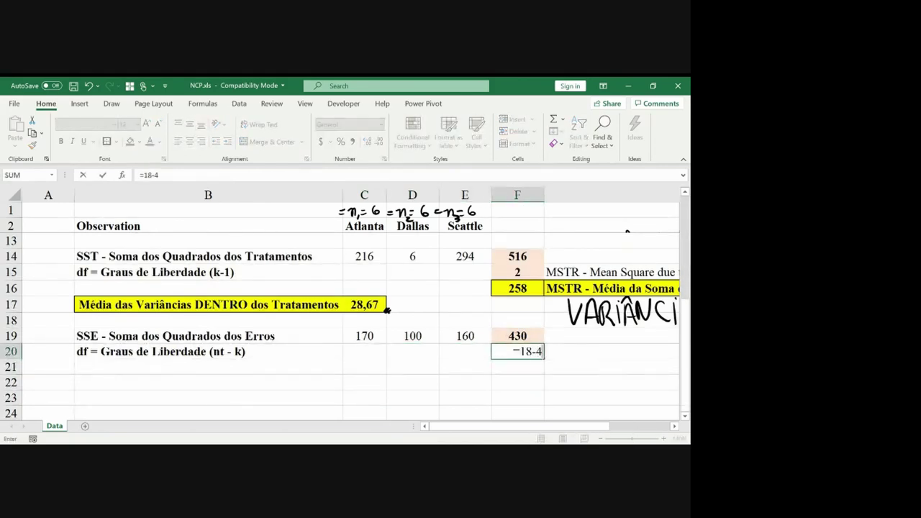
text(3)
key(Return)
key(Up)
click(191, 143)
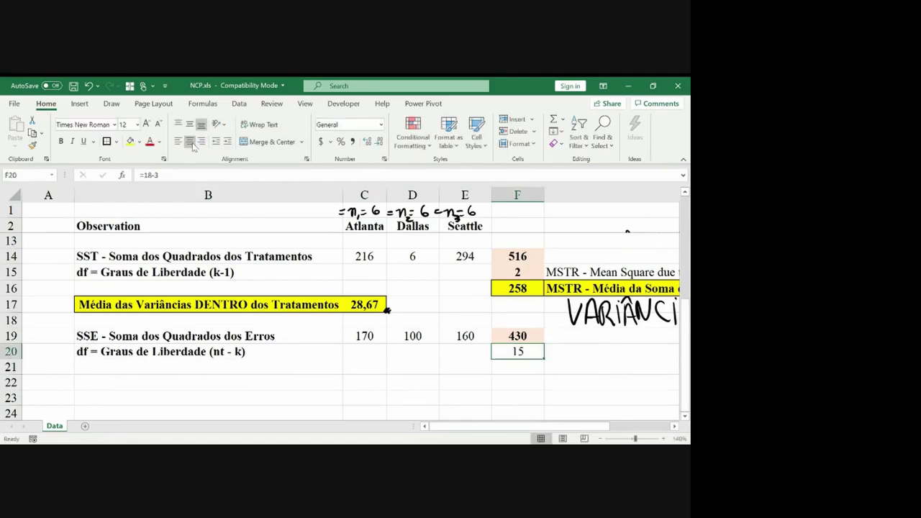
Step: Make the degrees of freedom in F20 bold and copy only the formatting of the SSE total in F19 onto it
key(ctrl+b)
key(Left)
key(Right)
key(Up)
key(ctrl+c)
key(Down)
key(ctrl+alt+v)
key(t)
key(Return)
key(Escape)
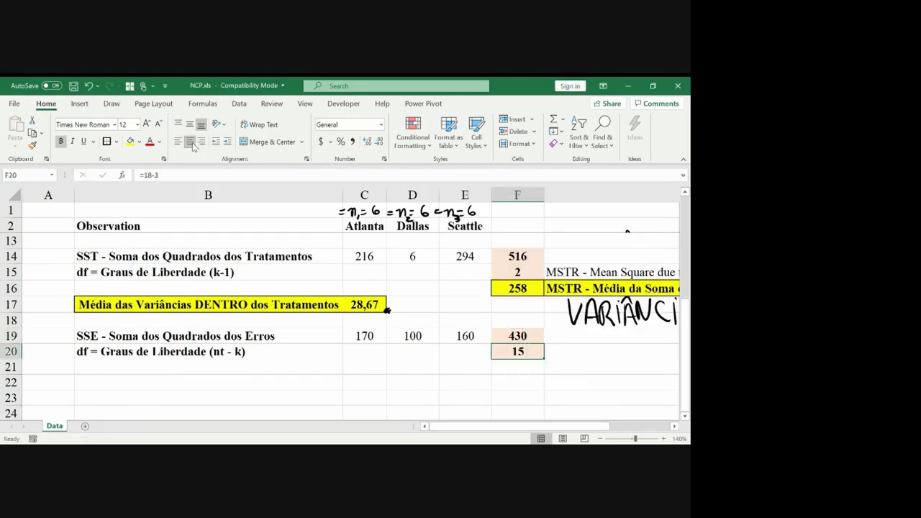
Step: Calculate the MSE in F21 with =F19/F20 and draw an ink arrow linking it to the average within-treatment variance in C17
key(Down)
text(=F19/F20)
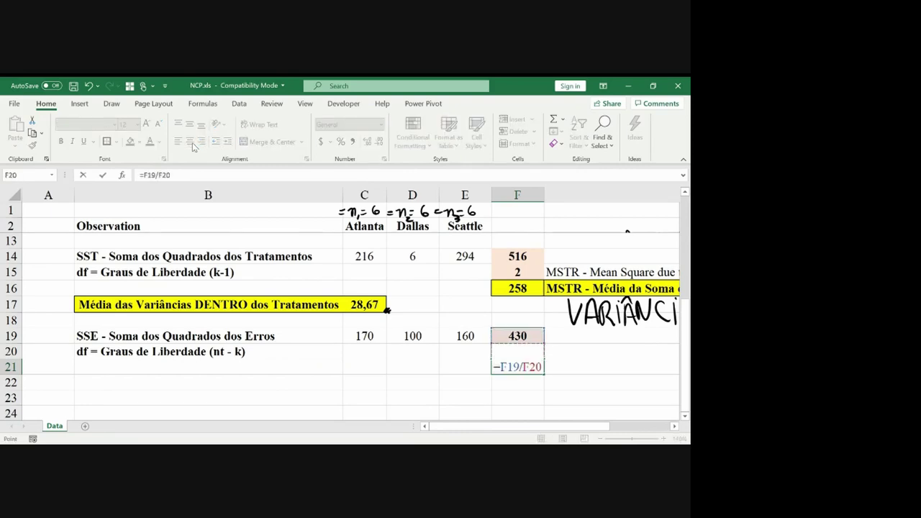
key(ctrl+Return)
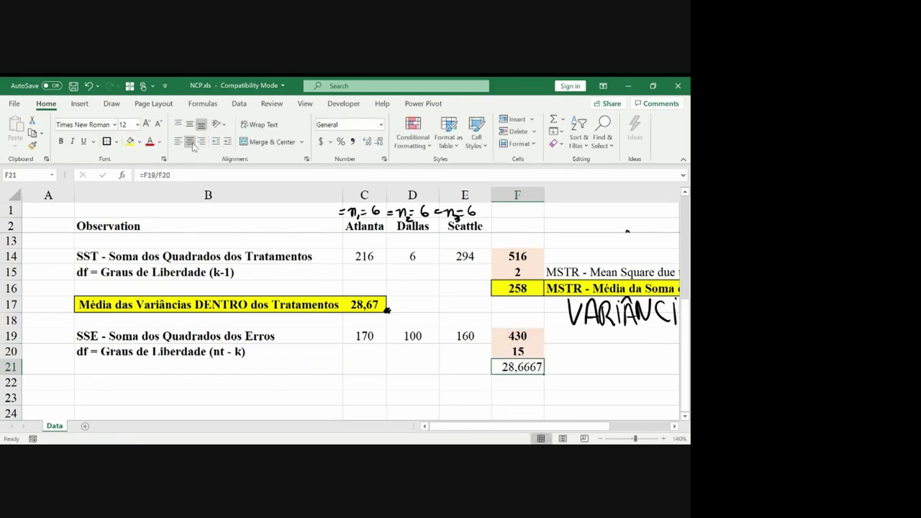
drag(376, 309, 483, 367)
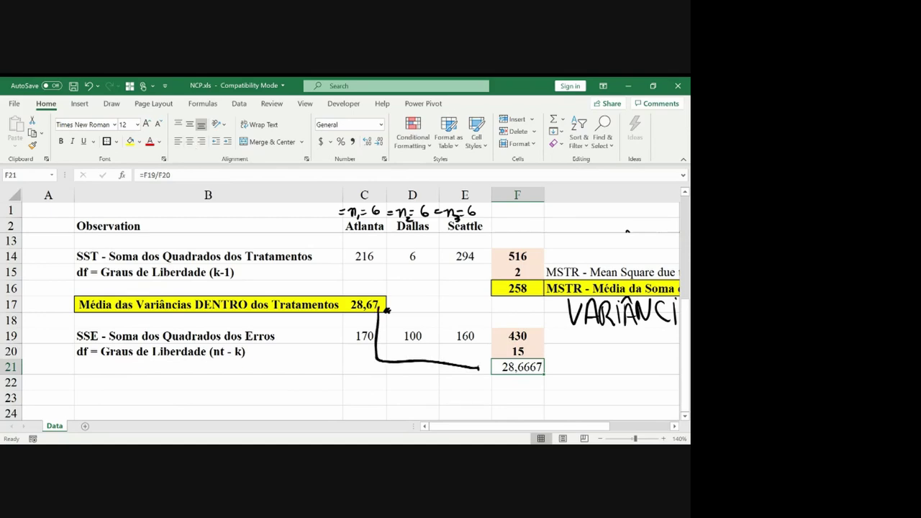
drag(371, 314, 377, 306)
Step: Copy only the formatting of the average within-treatment variance in C17 onto the MSE result in F21
scroll(351, 302, right, 5)
click(144, 351)
click(43, 304)
key(ctrl+c)
key(Right)
key(Right)
key(Right)
key(Down)
key(Down)
key(Down)
key(Down)
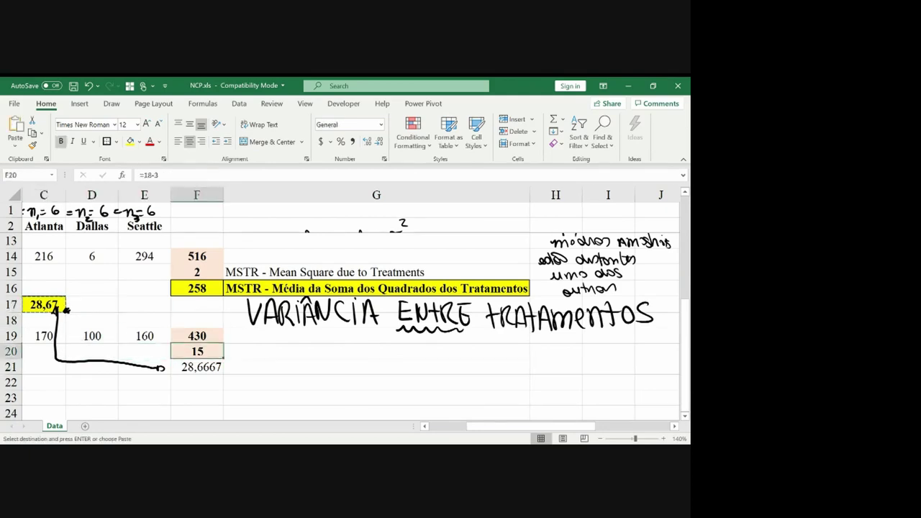
key(alt+h)
key(v)
key(r)
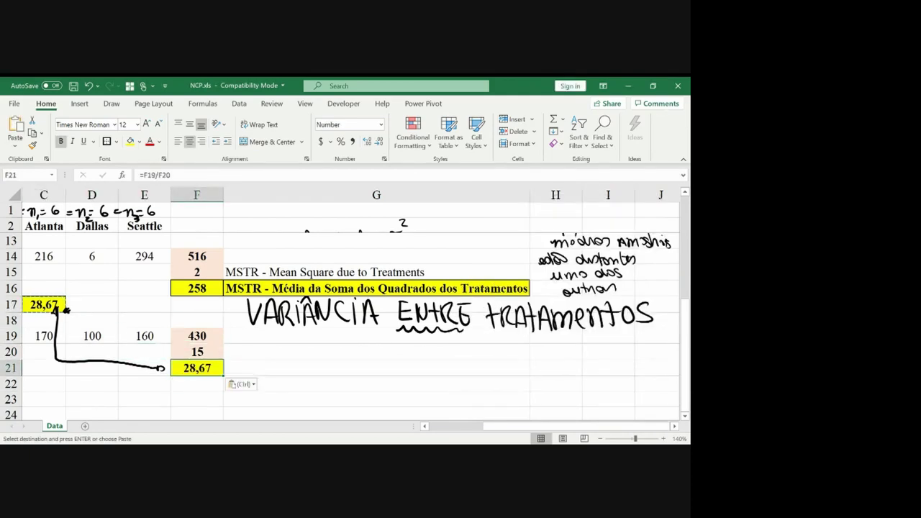
key(Escape)
Step: Copy F21 into G21 and replace its content with the left-aligned label "MSE - Média da Soma dos Quadrados dos Erros"
key(ctrl+c)
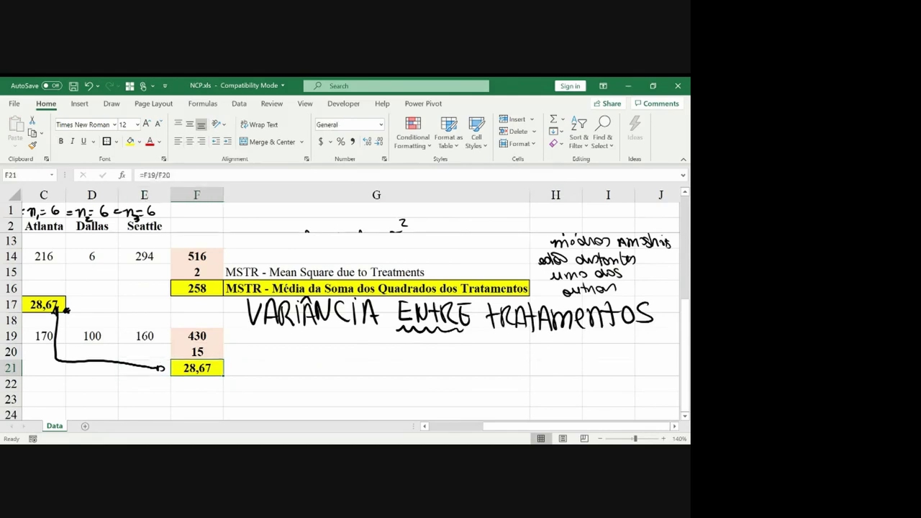
key(Right)
key(ctrl+v)
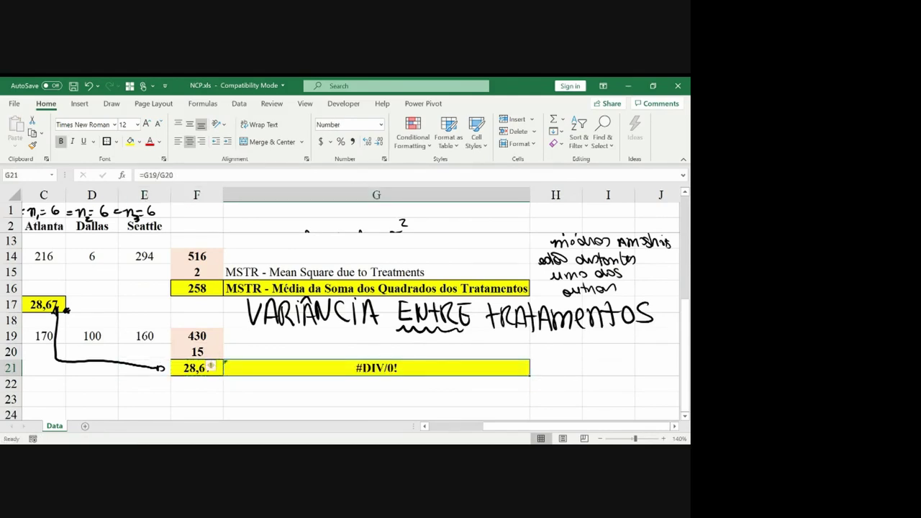
text(MSE -)
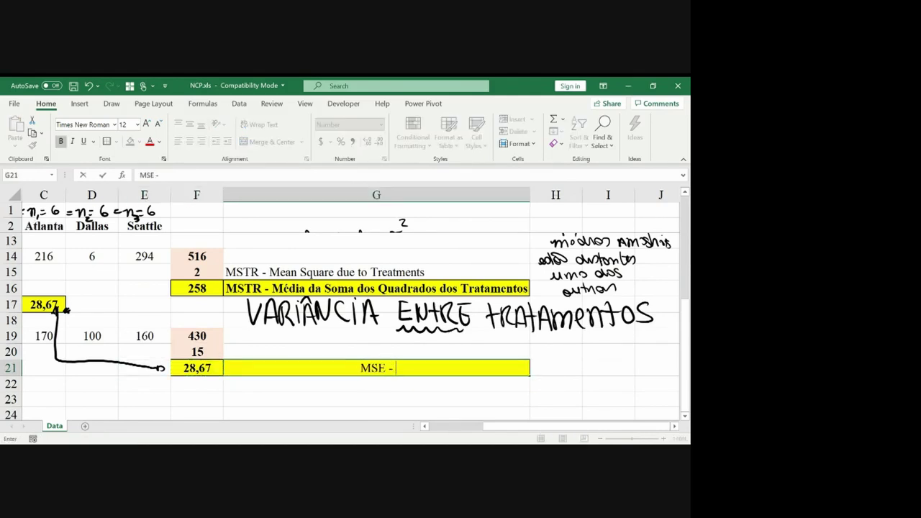
text( Mé)
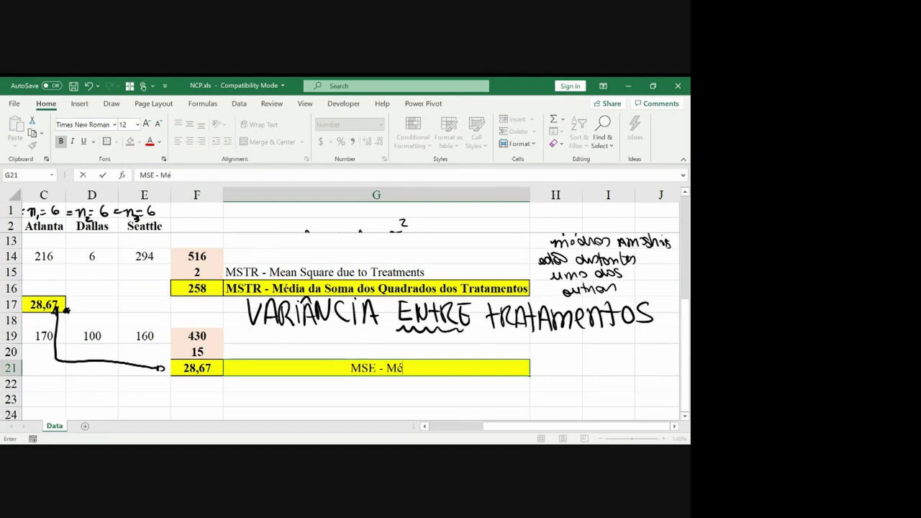
text(dia da S)
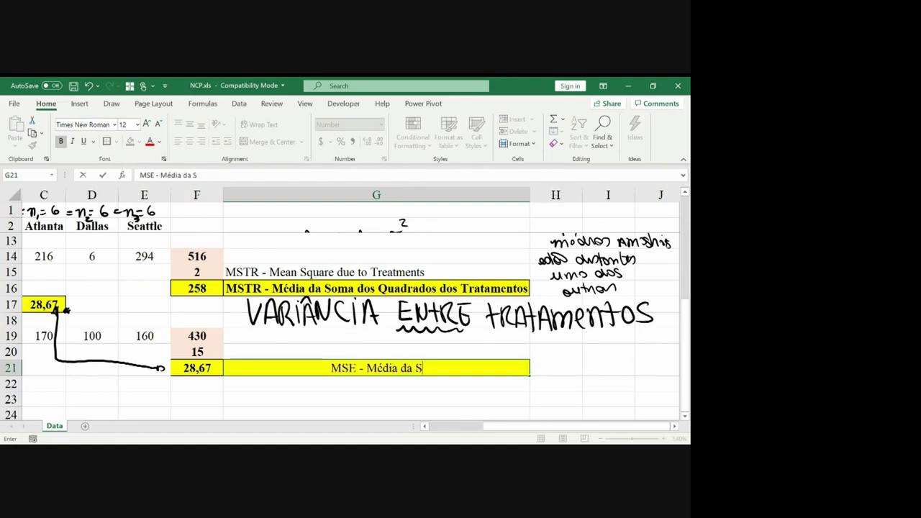
text(oma)
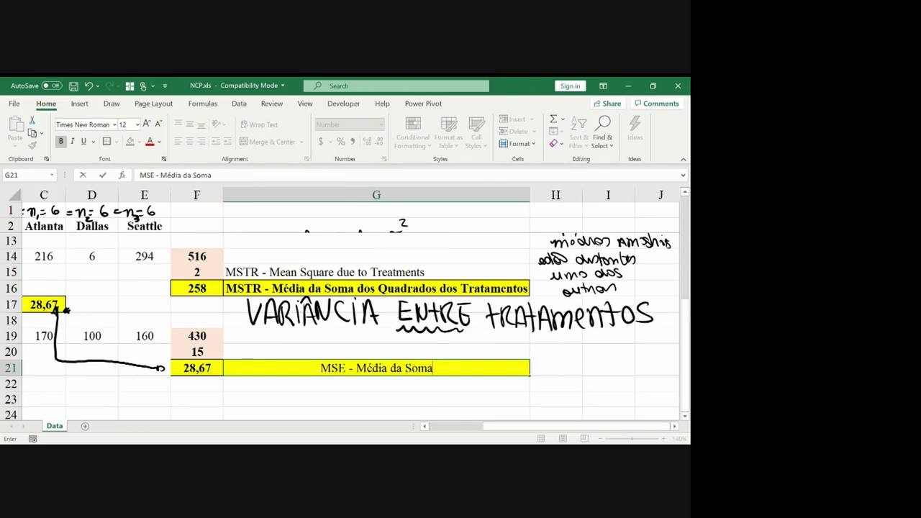
text( dos )
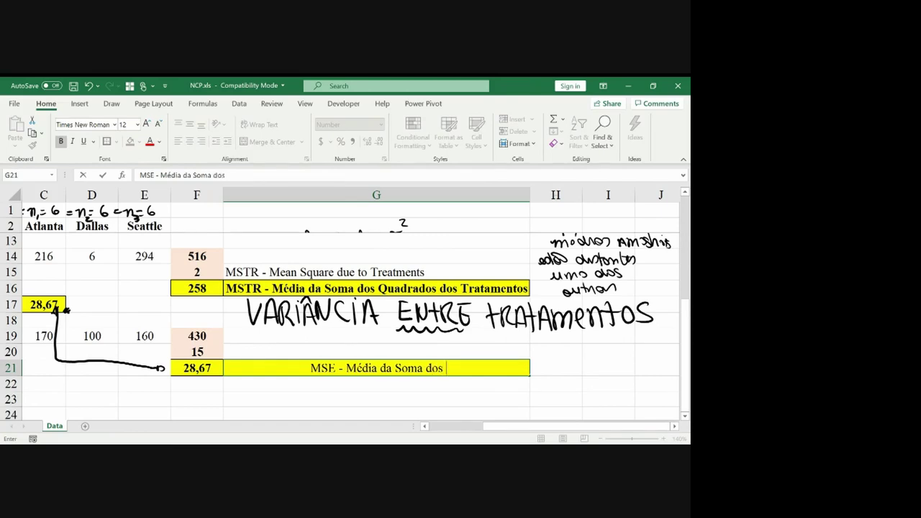
text(Quadrados )
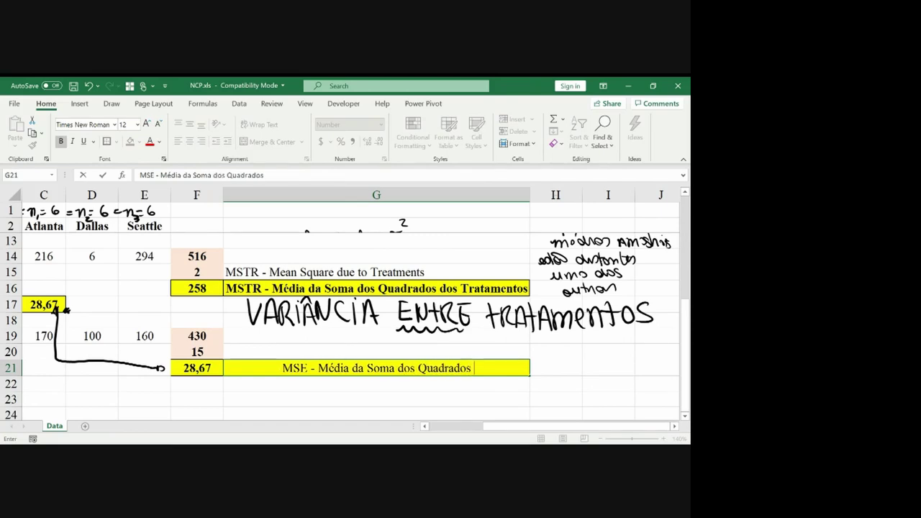
text(dos ERRO)
key(BackSpace)
key(BackSpace)
key(BackSpace)
text(rr)
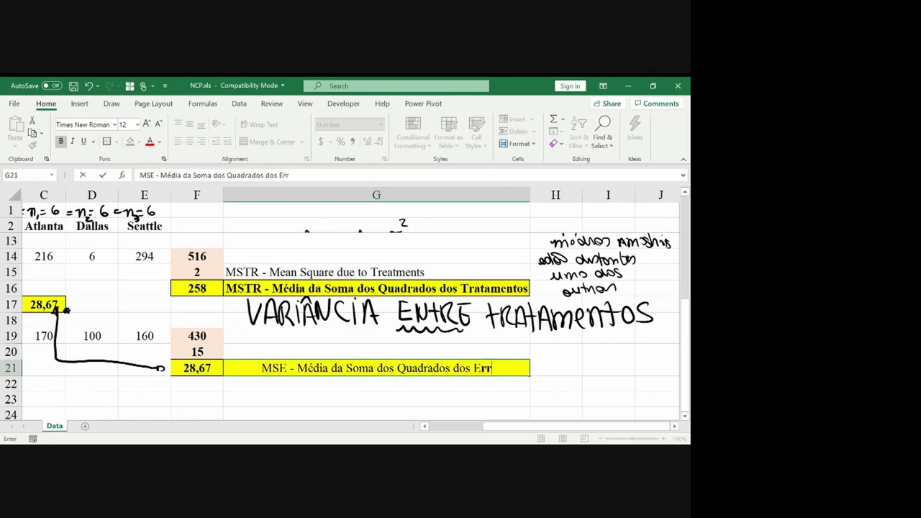
text(os)
key(Return)
key(Up)
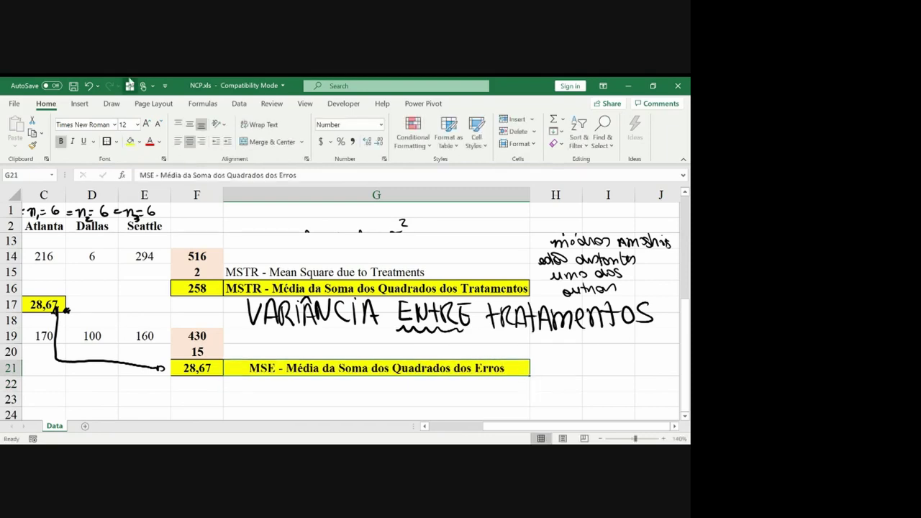
click(177, 141)
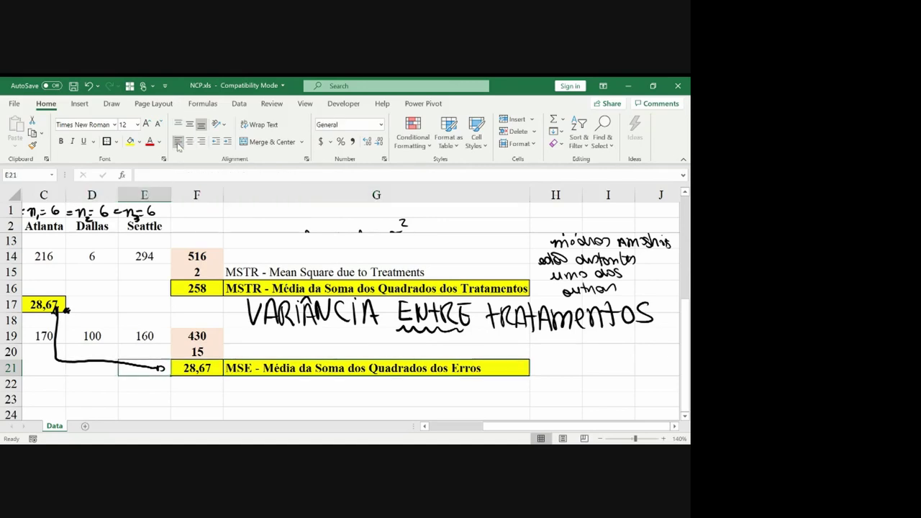
Step: Enter the label "MSE - Mean Square due to Erro" in G20
key(Up)
text(MSE )
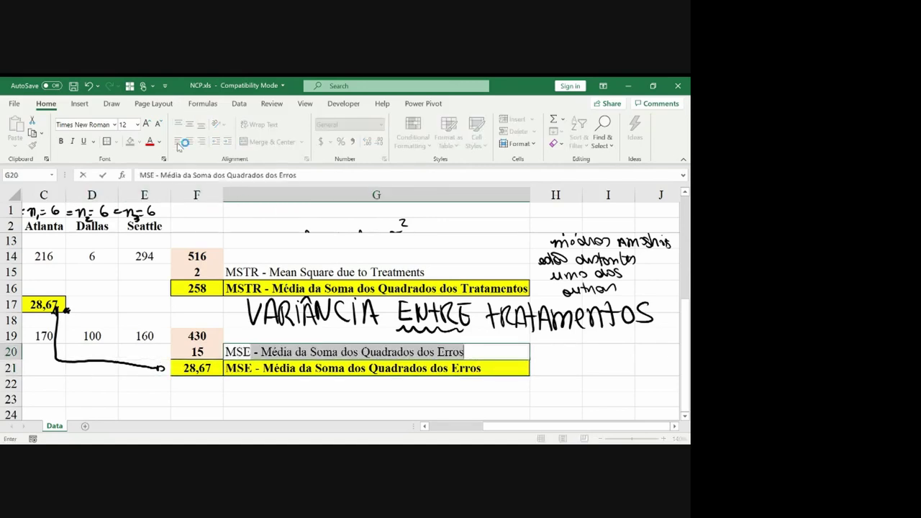
text(- Me)
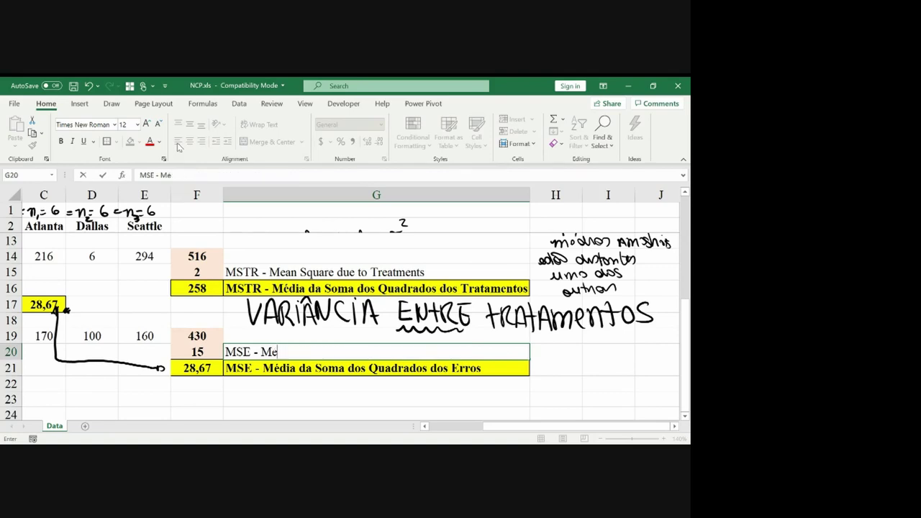
text(an Square)
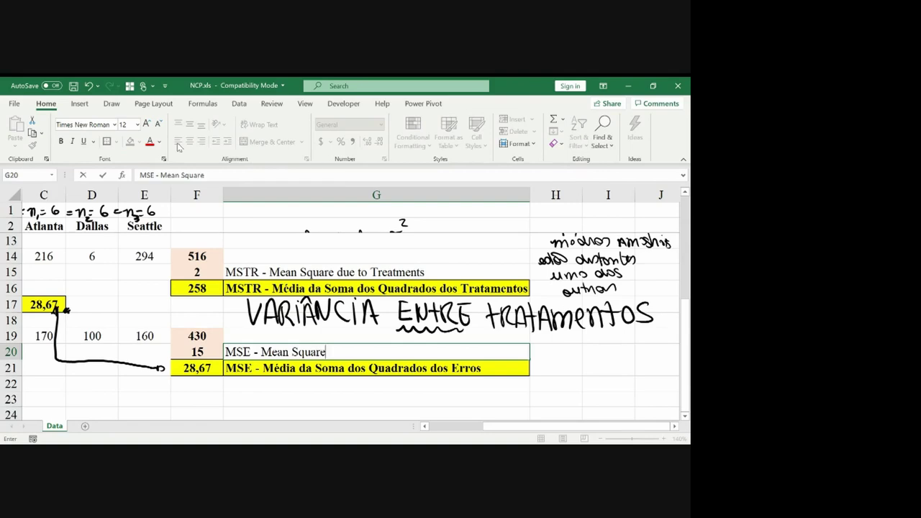
text( due to Erro)
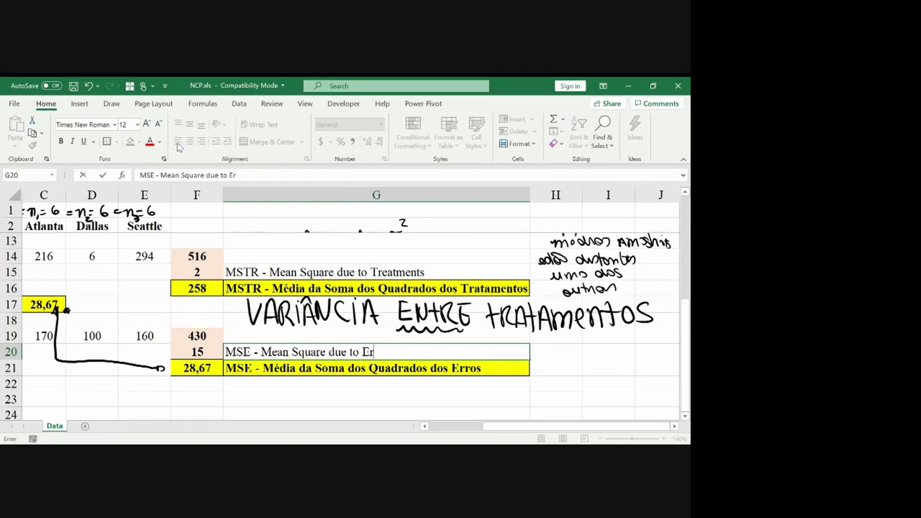
key(Return)
key(Left)
key(Left)
key(Left)
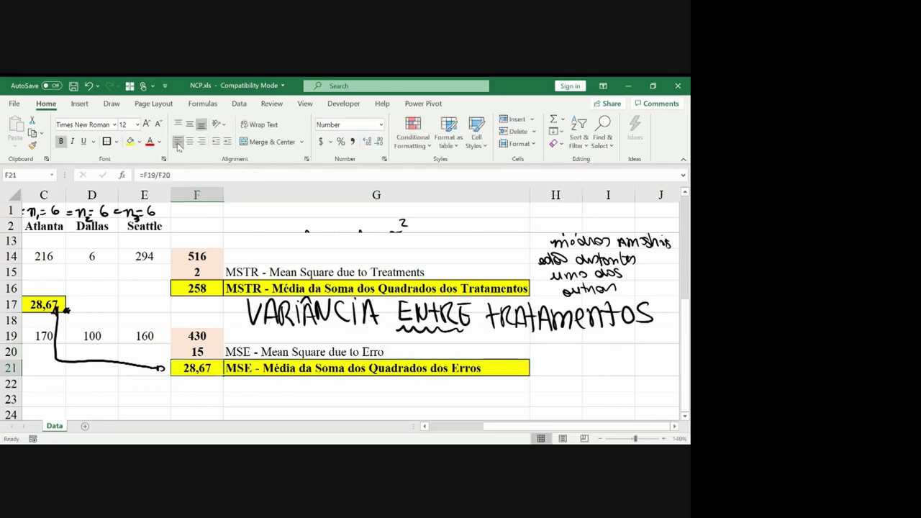
Step: Correct the label in G20 to "MSE - Mean Square due to Error"
key(Right)
key(Right)
key(Right)
key(Up)
key(Right)
key(Left)
key(F2)
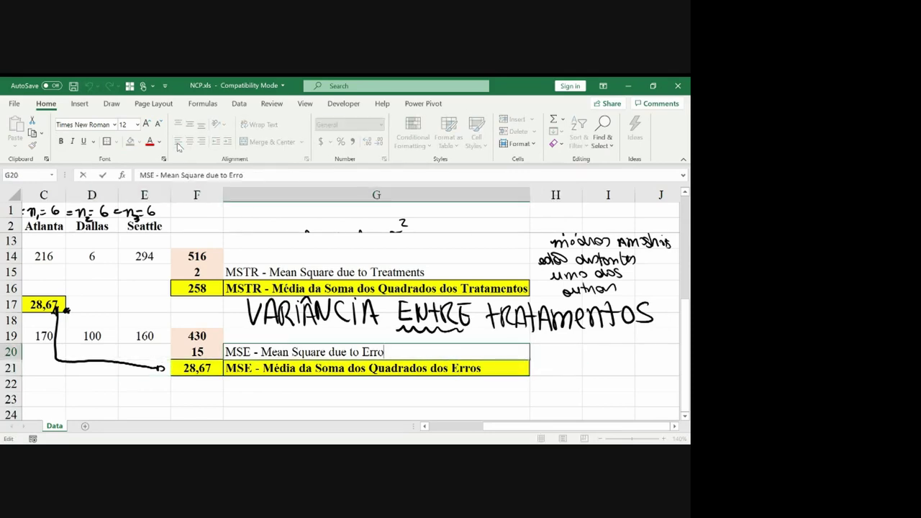
text(r)
key(Return)
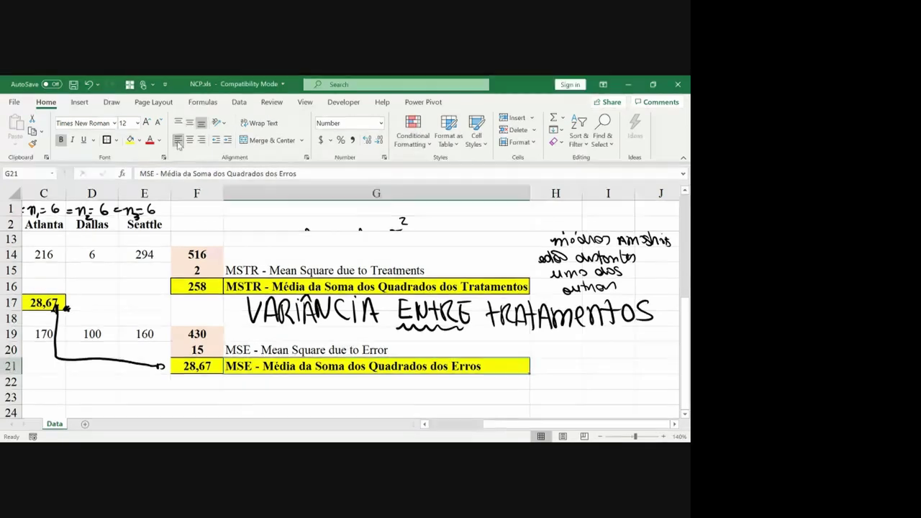
key(Left)
key(Left)
key(Down)
key(Left)
key(Left)
key(Left)
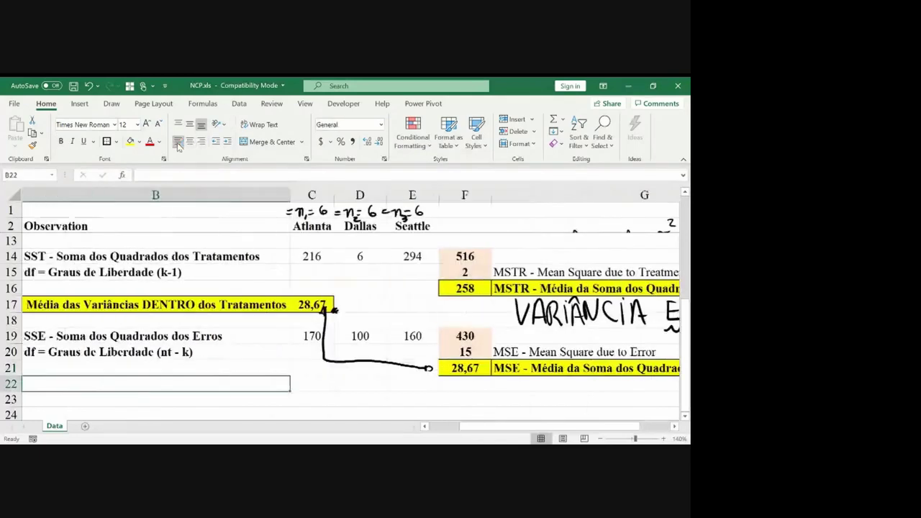
key(Right)
key(Right)
key(Right)
key(Right)
key(Right)
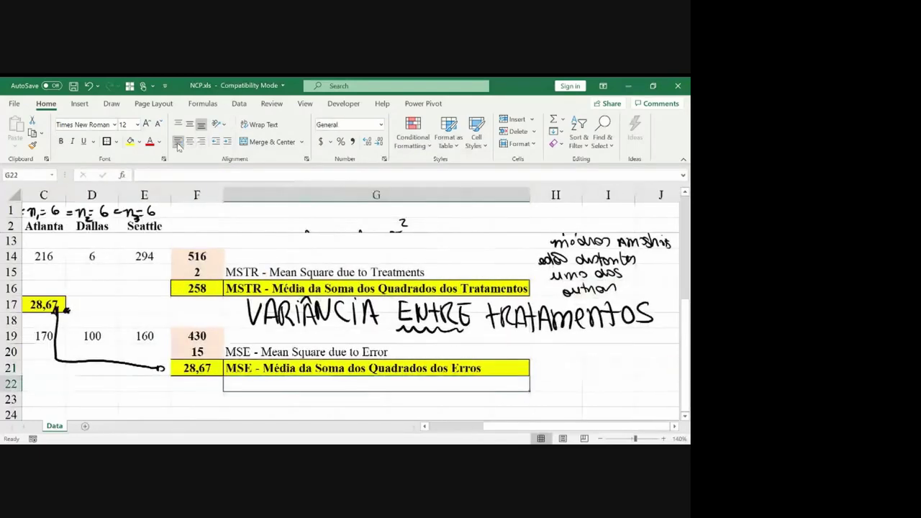
Step: Handwrite "VARIÂNCIA DENTRO" in ink below the MSE label in G21 and underline DENTRO
key(Down)
key(Down)
key(Down)
key(Down)
key(Down)
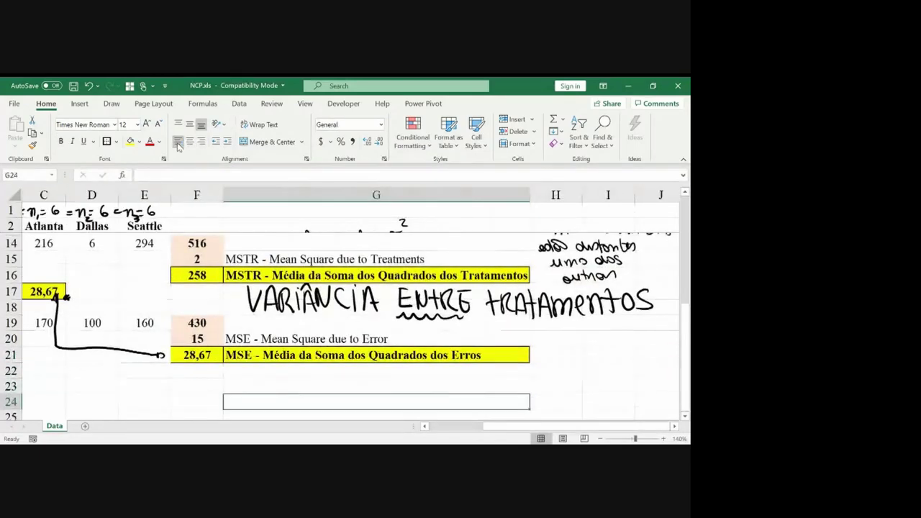
mouse_move(242, 316)
mouse_down()
mouse_move(249, 339)
mouse_move(256, 316)
mouse_up()
mouse_move(259, 340)
mouse_down()
mouse_move(272, 340)
mouse_move(271, 331)
mouse_move(309, 341)
mouse_move(307, 332)
mouse_up()
drag(298, 320, 354, 342)
mouse_move(357, 344)
mouse_down()
mouse_move(366, 335)
mouse_move(390, 342)
mouse_up()
mouse_move(390, 318)
mouse_down()
mouse_move(391, 343)
mouse_move(420, 344)
mouse_move(418, 333)
mouse_up()
drag(410, 322, 437, 322)
mouse_move(446, 321)
mouse_down()
mouse_move(446, 342)
mouse_move(452, 321)
mouse_up()
mouse_move(454, 343)
mouse_down()
mouse_move(465, 324)
mouse_move(475, 329)
mouse_up()
drag(480, 329, 491, 332)
drag(382, 354, 488, 352)
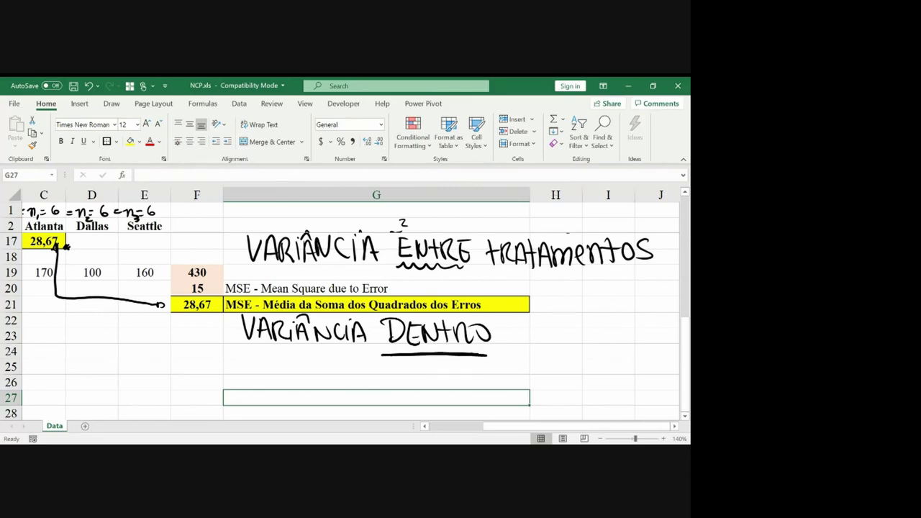
Step: Complete the handwritten note with "tratamentos" and reinforce the ink underlines beneath DENTRO and ENTRE
drag(511, 320, 512, 342)
mouse_move(517, 340)
mouse_down()
mouse_move(524, 327)
mouse_move(546, 322)
mouse_move(548, 343)
mouse_up()
mouse_move(551, 317)
mouse_down()
mouse_move(552, 342)
mouse_move(561, 328)
mouse_up()
mouse_move(564, 343)
mouse_down()
mouse_move(576, 321)
mouse_move(605, 342)
mouse_move(637, 338)
mouse_up()
mouse_move(643, 314)
mouse_down()
mouse_move(644, 338)
mouse_move(652, 326)
mouse_up()
drag(654, 329, 663, 338)
drag(676, 321, 666, 338)
mouse_move(381, 349)
mouse_down()
mouse_move(462, 351)
mouse_move(400, 352)
mouse_up()
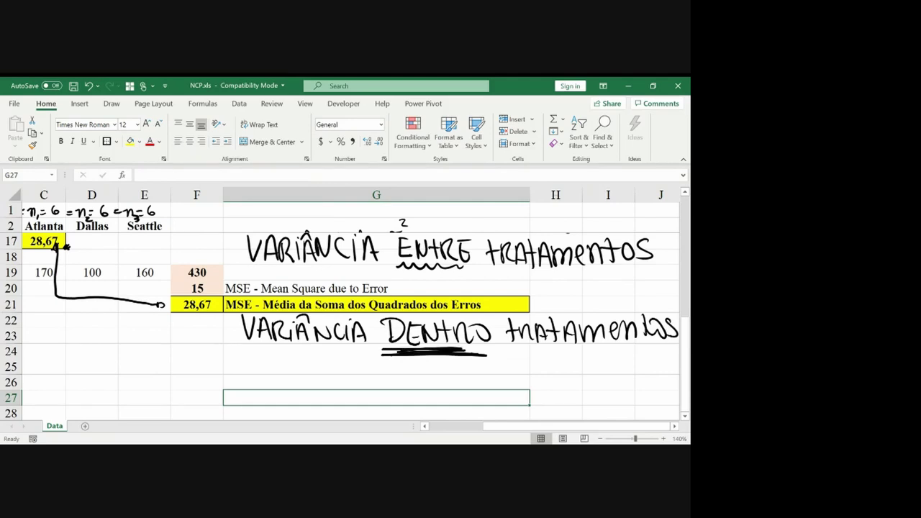
mouse_move(396, 265)
mouse_down()
mouse_move(468, 266)
mouse_move(454, 265)
mouse_up()
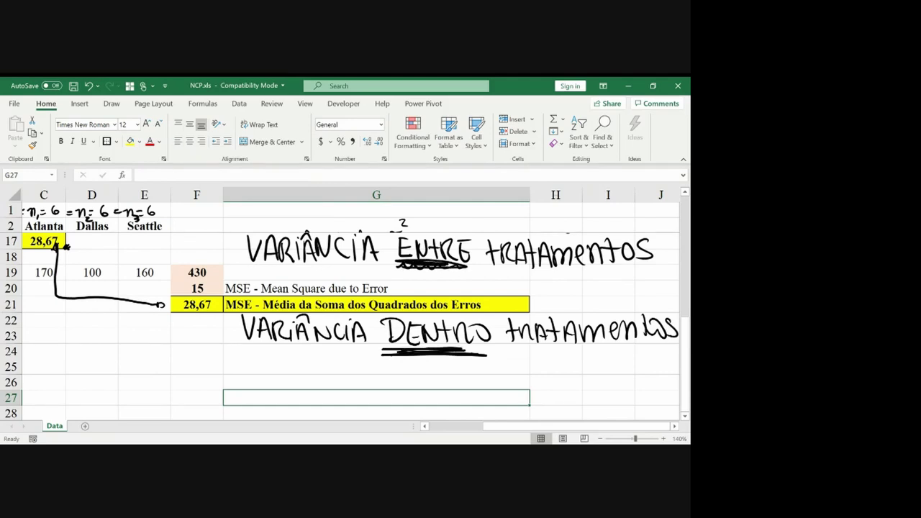
Step: Examine the MSTR and MSE results and their handwritten notes across rows 11 to 27
key(Up)
key(Up)
key(Up)
key(Up)
key(Up)
key(Up)
key(Up)
key(Up)
key(Up)
key(Up)
key(Up)
key(Up)
key(Up)
key(Up)
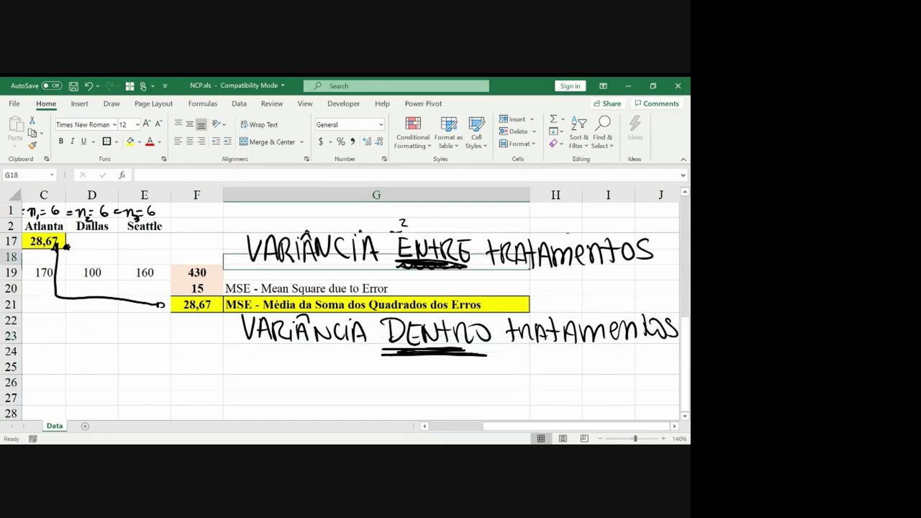
key(Up)
key(Up)
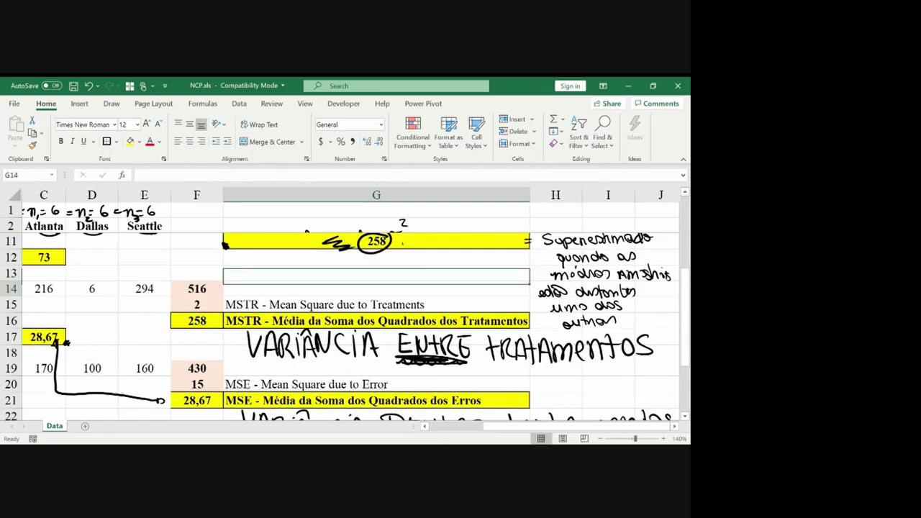
key(Down)
key(Down)
key(Down)
key(Down)
key(Down)
key(Down)
key(Down)
key(Down)
key(Down)
key(Down)
key(Down)
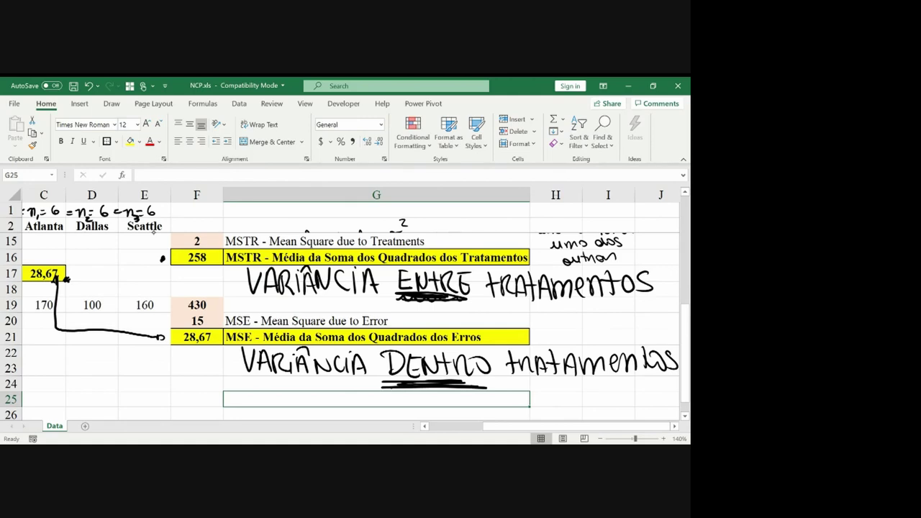
Step: Handwrite "Sem viés" in ink below the MSE value in F21, underline it and add "σ² população" beneath
mouse_move(181, 349)
mouse_down()
mouse_move(173, 360)
mouse_move(188, 361)
mouse_up()
mouse_move(190, 356)
mouse_down()
mouse_move(203, 360)
mouse_move(184, 376)
mouse_move(211, 374)
mouse_up()
mouse_move(179, 392)
mouse_down()
mouse_move(218, 378)
mouse_move(188, 402)
mouse_move(200, 396)
mouse_up()
mouse_move(203, 397)
mouse_down()
mouse_move(203, 407)
mouse_move(251, 373)
mouse_up()
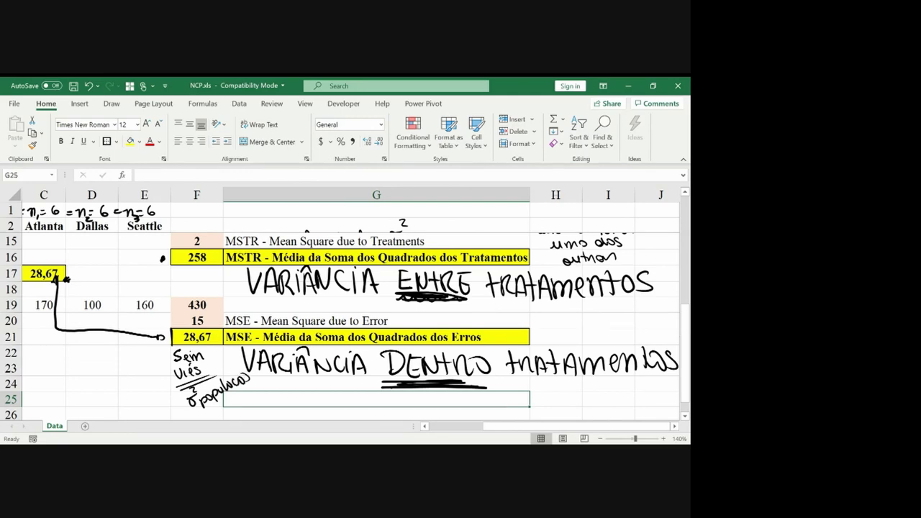
Step: Enter the label "MSTR/MSE" in G27
key(Down)
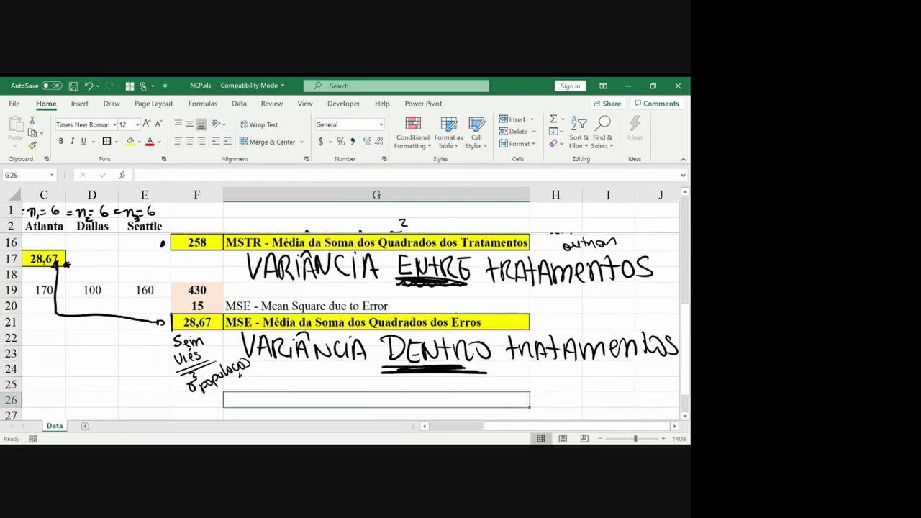
key(Left)
key(Down)
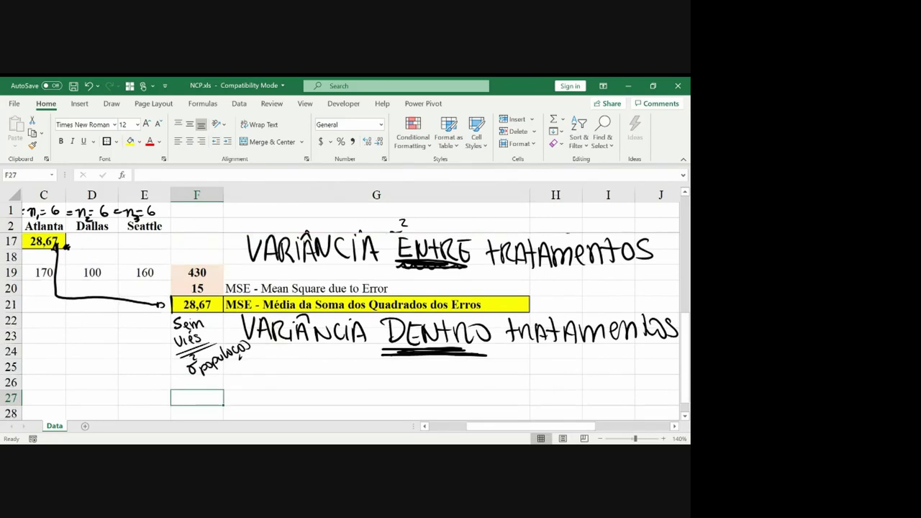
click(376, 397)
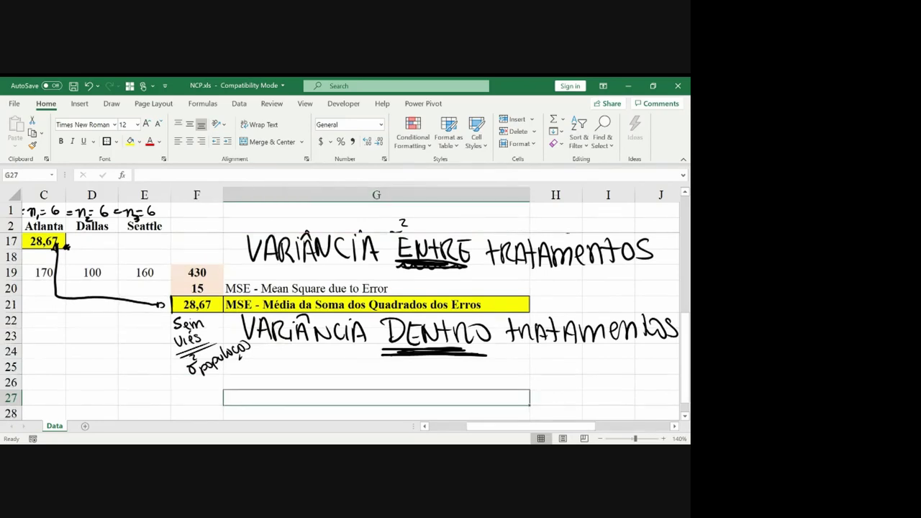
text(MSTR/)
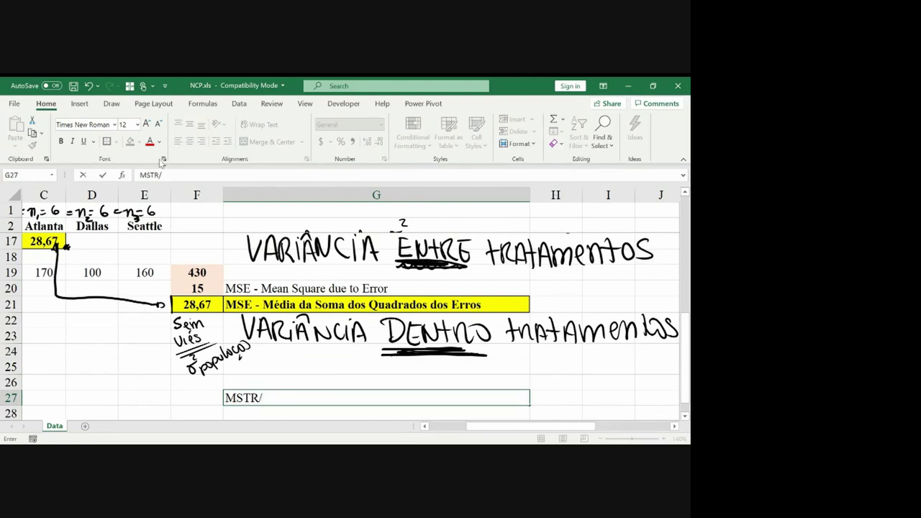
text(MSE)
key(Return)
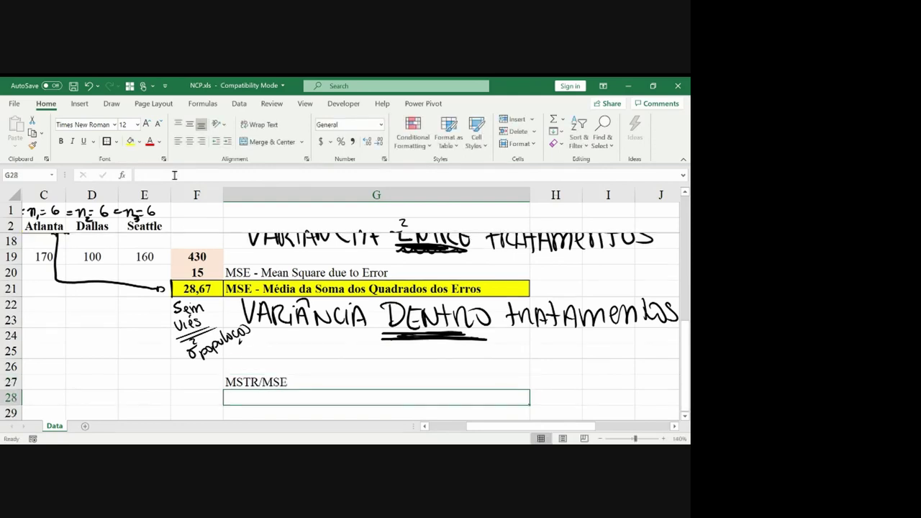
Step: Calculate the ratio of MSTR to MSE in F27 with the formula =F16/F21
key(Up)
key(Left)
text(=)
key(Up)
key(Up)
key(Up)
key(Up)
key(Up)
key(Up)
key(Up)
key(Up)
key(Up)
key(Up)
key(Up)
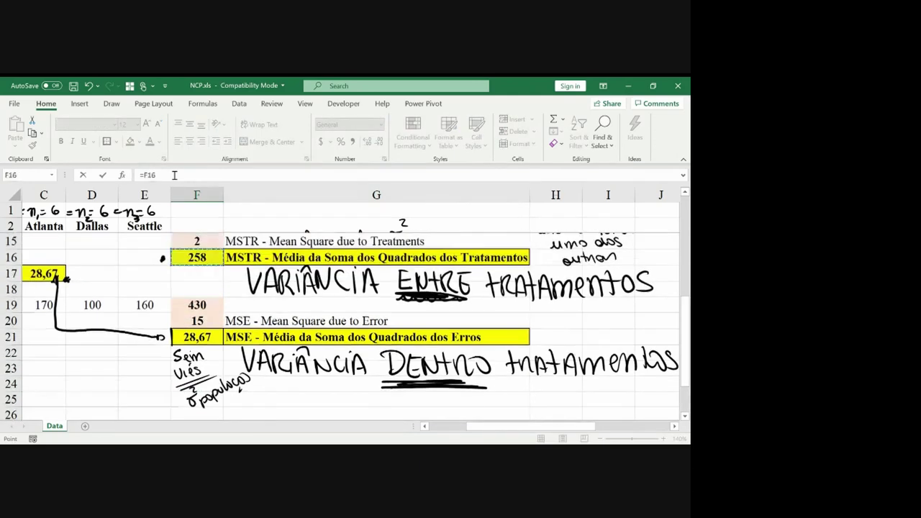
text(/)
key(Down)
key(Down)
key(Down)
key(Down)
key(Down)
key(Down)
key(Down)
key(Down)
key(Down)
key(Up)
key(Up)
key(Up)
key(Up)
key(Return)
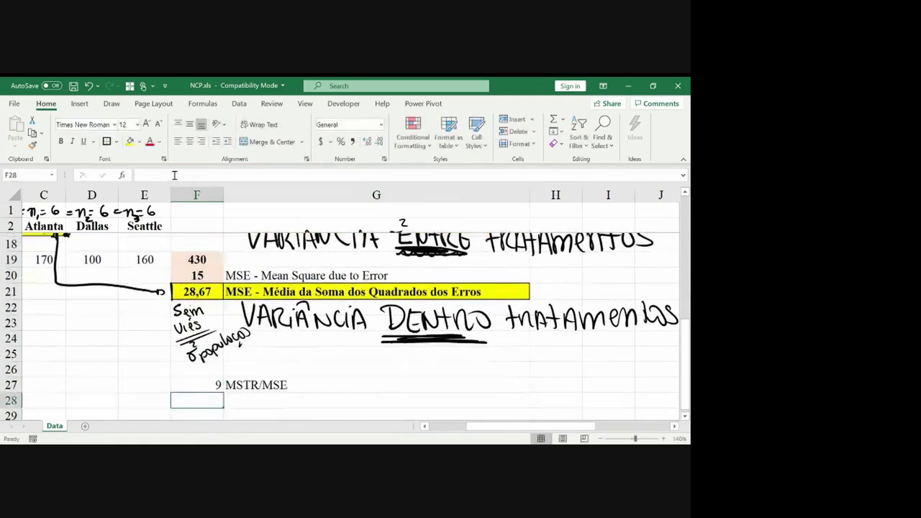
Step: Centre the value in F27 and format F27:G27 with yellow fill, an outside border and bold text
key(Up)
click(190, 142)
key(shift+Right)
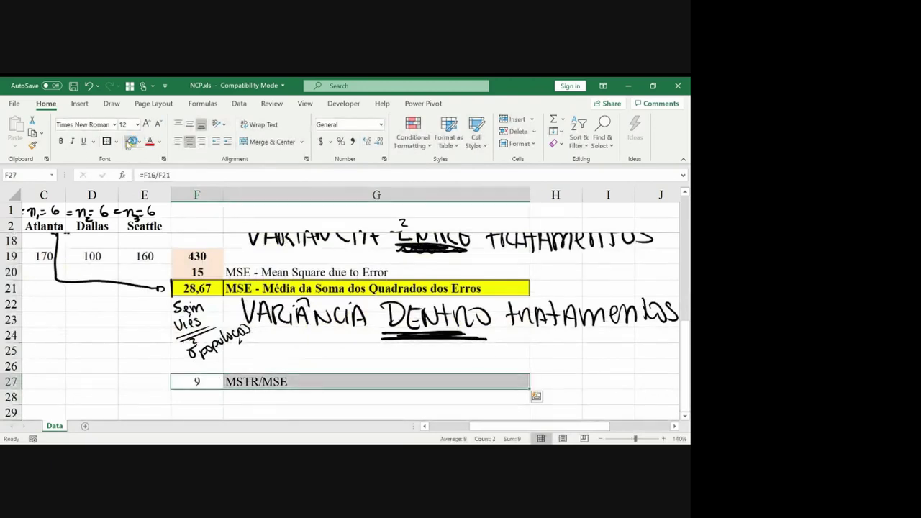
click(131, 141)
click(106, 141)
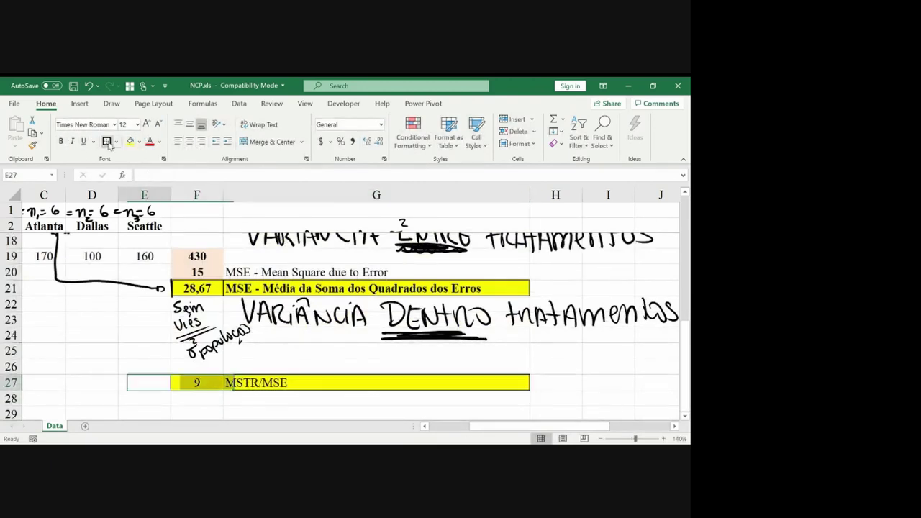
key(ctrl+b)
key(shift+Left)
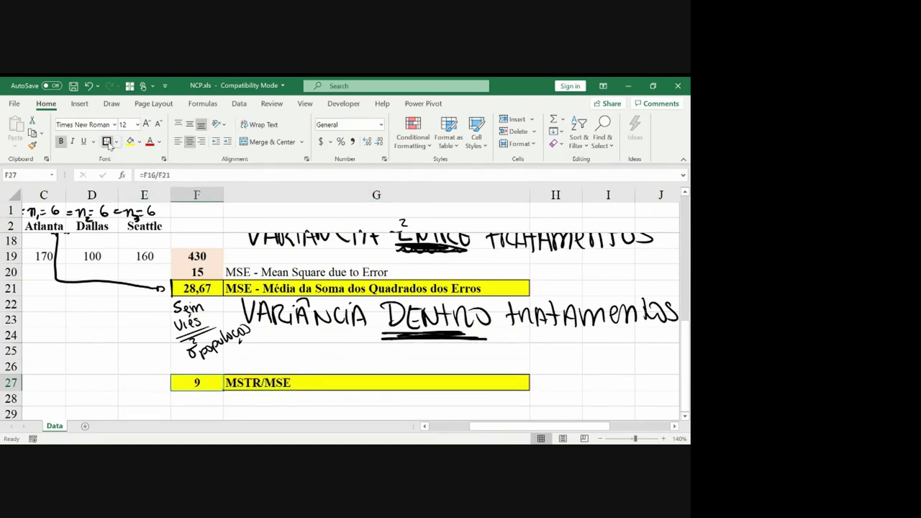
Step: Draw an ink asterisk beside F27 and change the label in G27 to "F = MSTR/MSE"
mouse_move(155, 375)
mouse_down()
mouse_move(162, 387)
mouse_move(153, 389)
mouse_move(167, 384)
mouse_up()
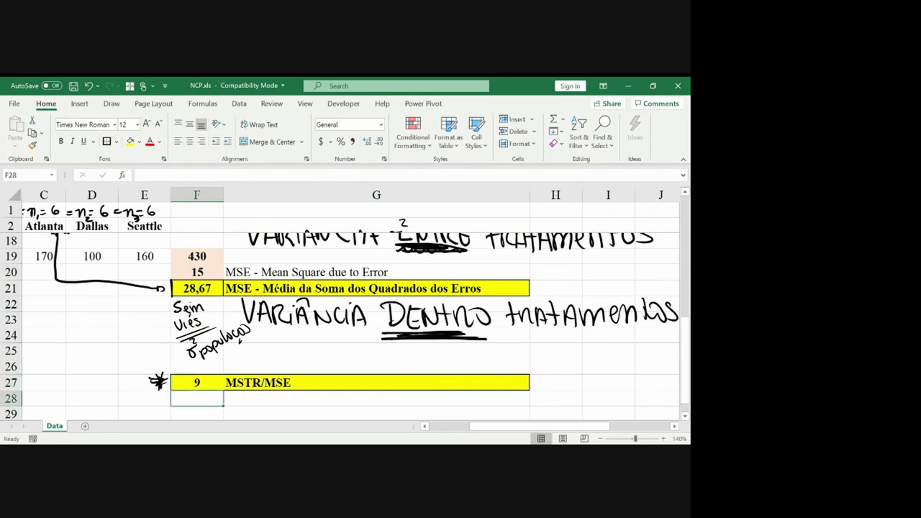
scroll(345, 323, down, 2)
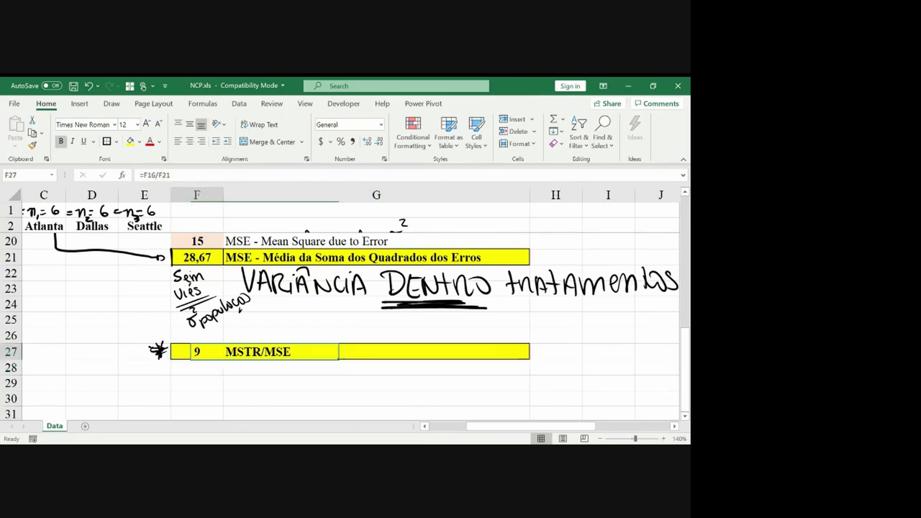
double_click(288, 351)
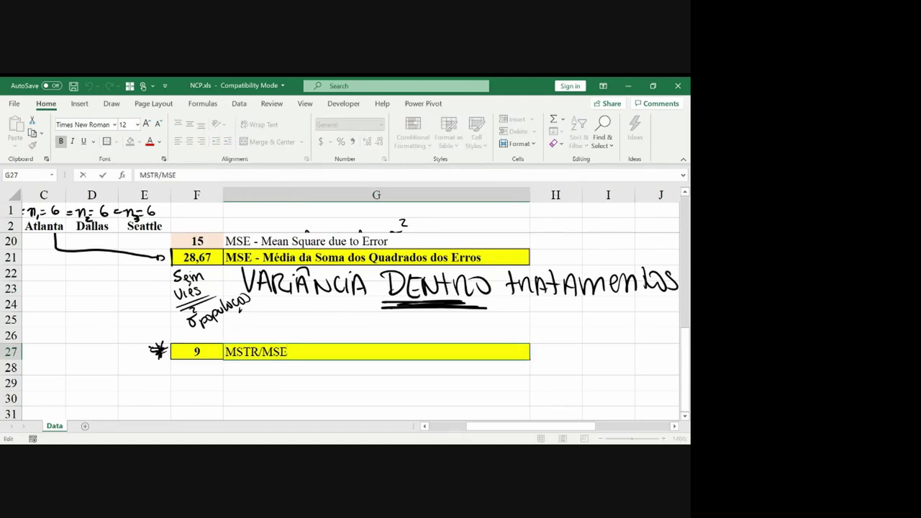
key(Home)
text(F =)
key(Return)
Step: Sketch a pair of chart axes in ink below row 27 and label the horizontal axis "MSTR/MSE = F"
key(Down)
key(Down)
key(Down)
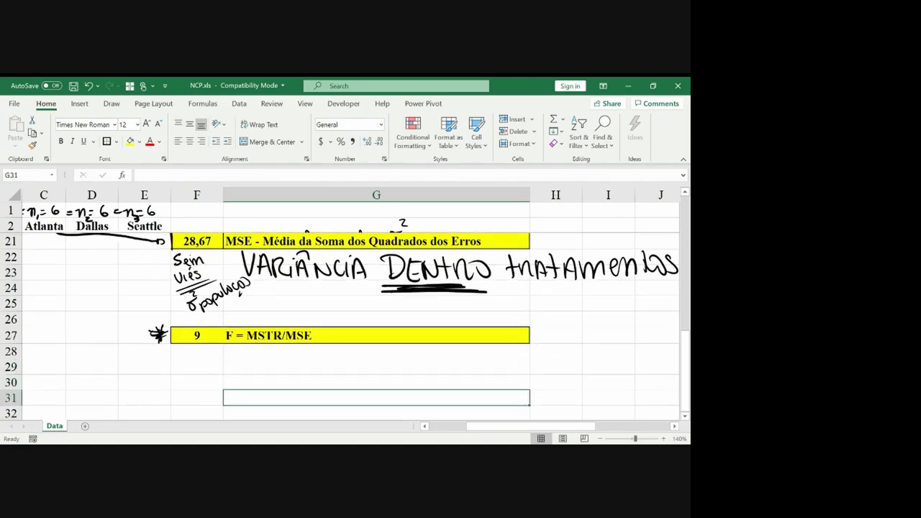
key(Down)
key(Down)
key(Down)
key(Down)
key(Down)
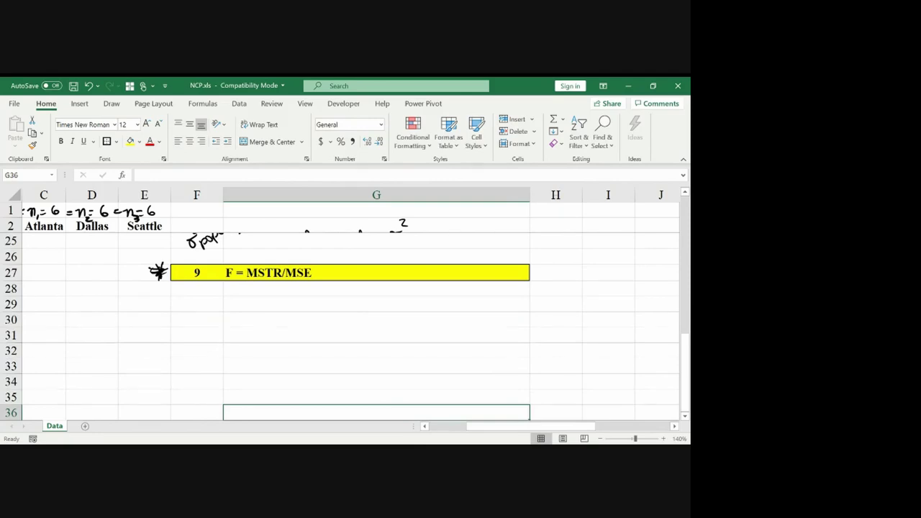
mouse_move(201, 305)
mouse_down()
mouse_move(193, 403)
mouse_move(413, 397)
mouse_move(411, 408)
mouse_move(454, 397)
mouse_up()
drag(447, 401, 454, 401)
drag(460, 393, 461, 403)
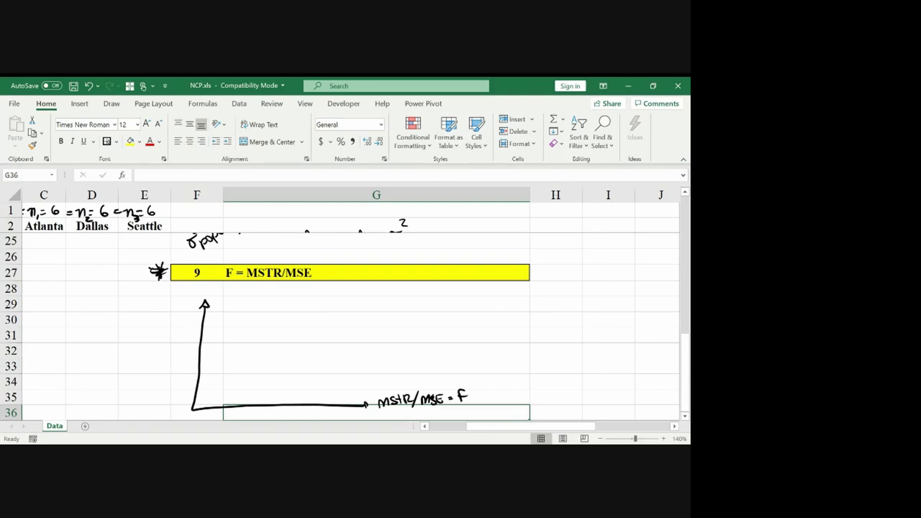
Step: Draw a right-skewed F distribution curve in ink on the axes and handwrite "Estatística de teste" under the F label
key(Down)
key(Down)
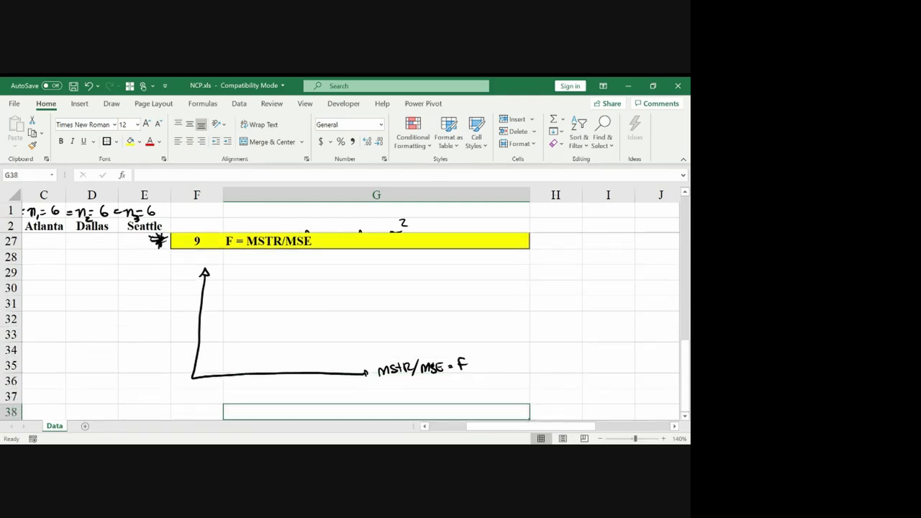
mouse_move(193, 376)
mouse_down()
mouse_move(243, 290)
mouse_move(282, 311)
mouse_move(324, 360)
mouse_move(353, 372)
mouse_up()
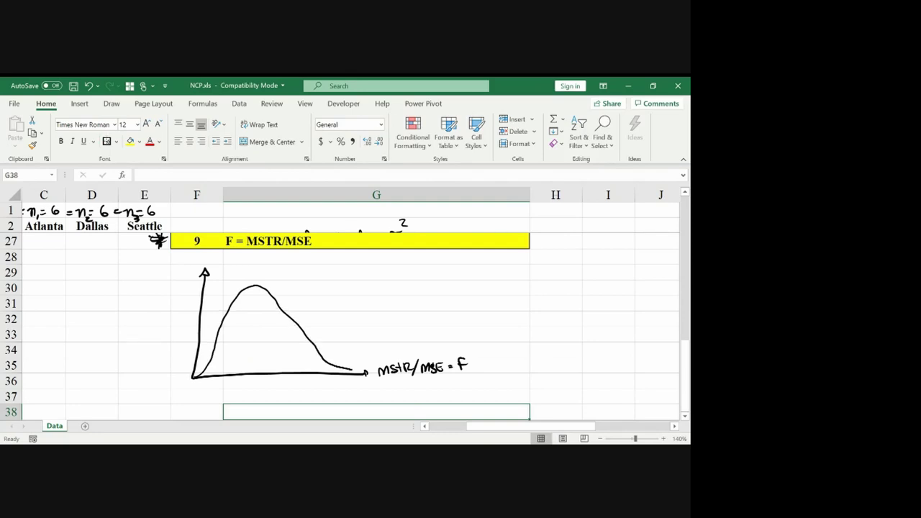
mouse_move(249, 252)
mouse_down()
mouse_move(258, 264)
mouse_move(299, 266)
mouse_move(350, 266)
mouse_move(371, 255)
mouse_move(386, 265)
mouse_move(443, 264)
mouse_up()
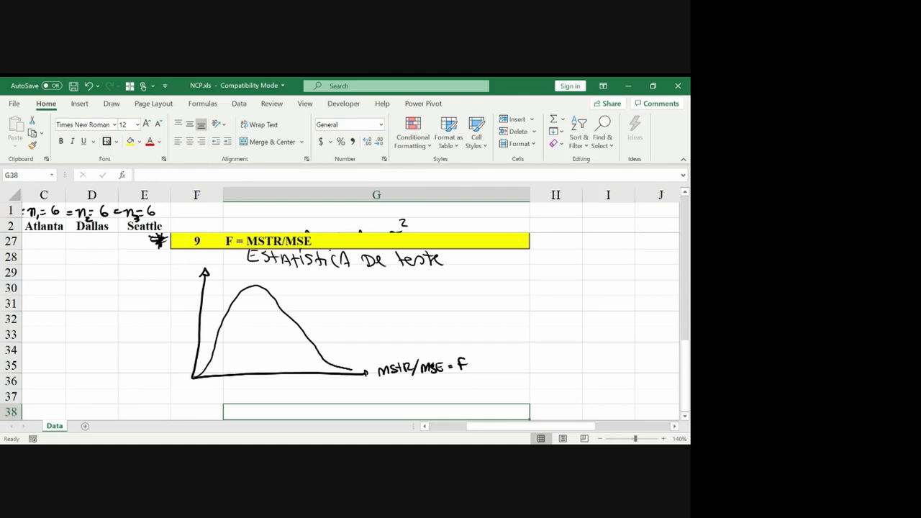
Step: Mark and shade the curve's α tail in ink, annotating it as the rejection of H0 with "μ1=μ2=μ3 ?" and underlining the rejection word
drag(311, 317, 314, 380)
mouse_move(340, 312)
mouse_down()
mouse_move(319, 369)
mouse_move(341, 371)
mouse_move(325, 368)
mouse_move(341, 338)
mouse_move(419, 332)
mouse_up()
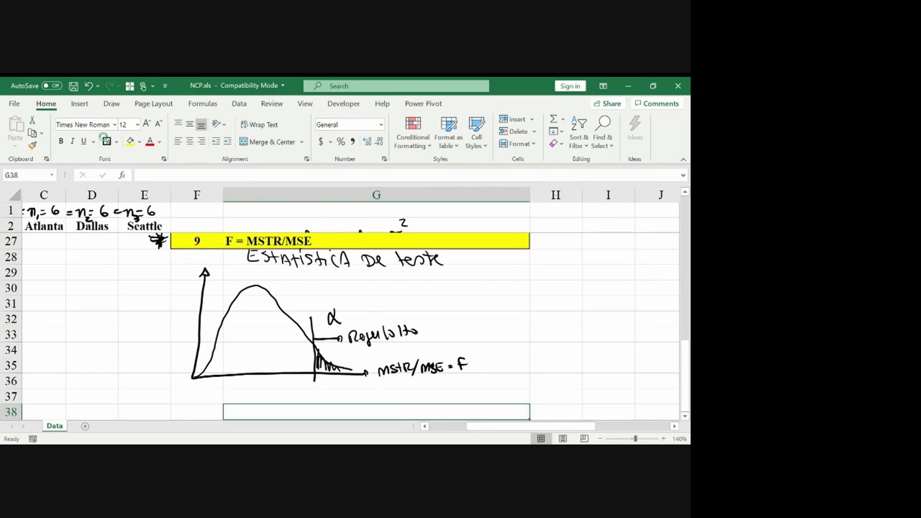
drag(354, 345, 386, 350)
drag(426, 326, 432, 327)
drag(426, 331, 461, 323)
drag(455, 327, 490, 322)
drag(484, 325, 530, 324)
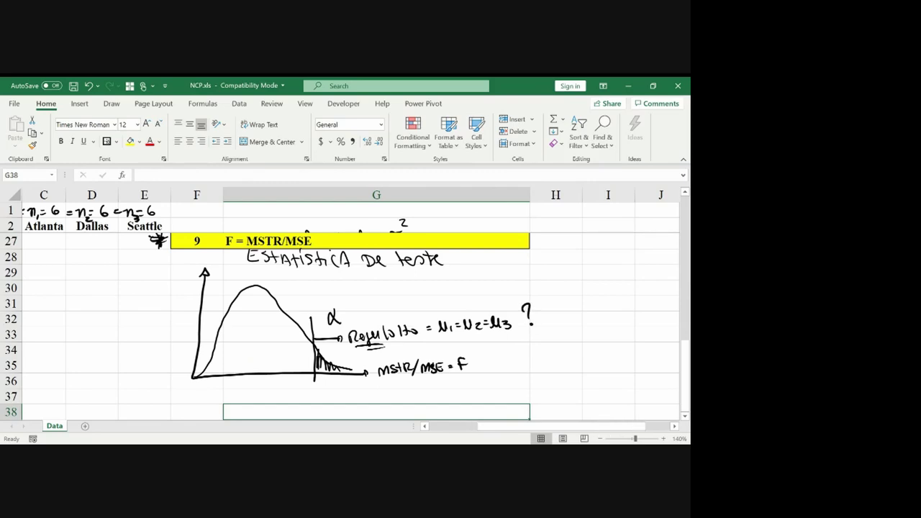
drag(193, 253, 208, 244)
mouse_move(365, 346)
mouse_down()
mouse_move(379, 348)
mouse_move(366, 347)
mouse_up()
Step: Return to the MSTR and MSE notes, thicken the ink underlines beneath ENTRE and DENTRO and draw lines above both words
key(ctrl+Home)
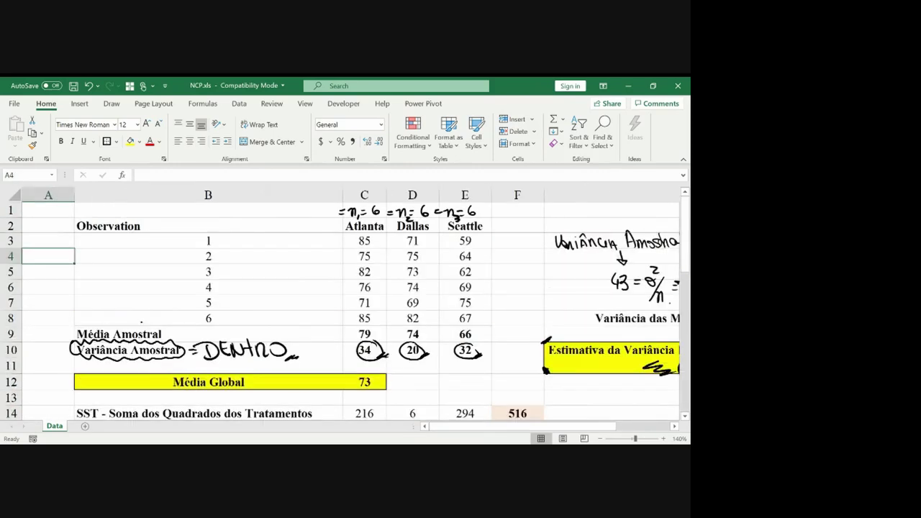
scroll(345, 302, right, 3)
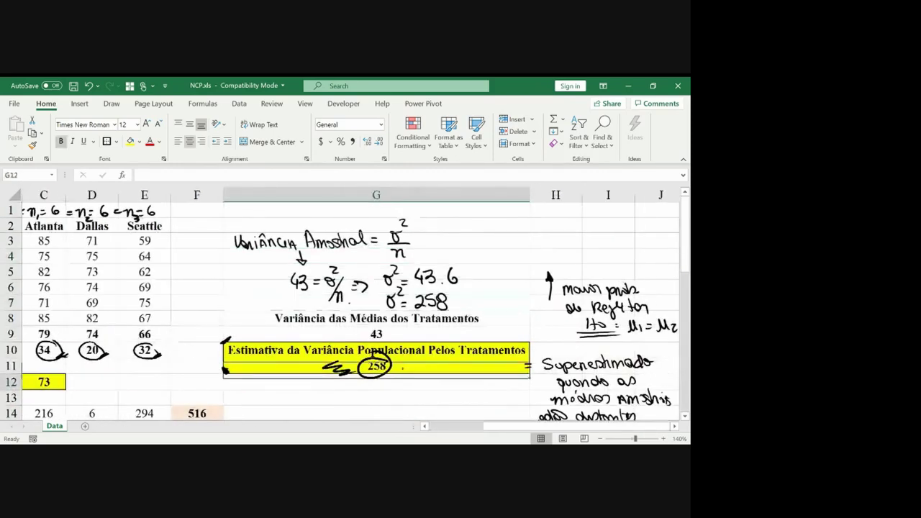
click(376, 409)
scroll(345, 302, down, 2)
click(375, 383)
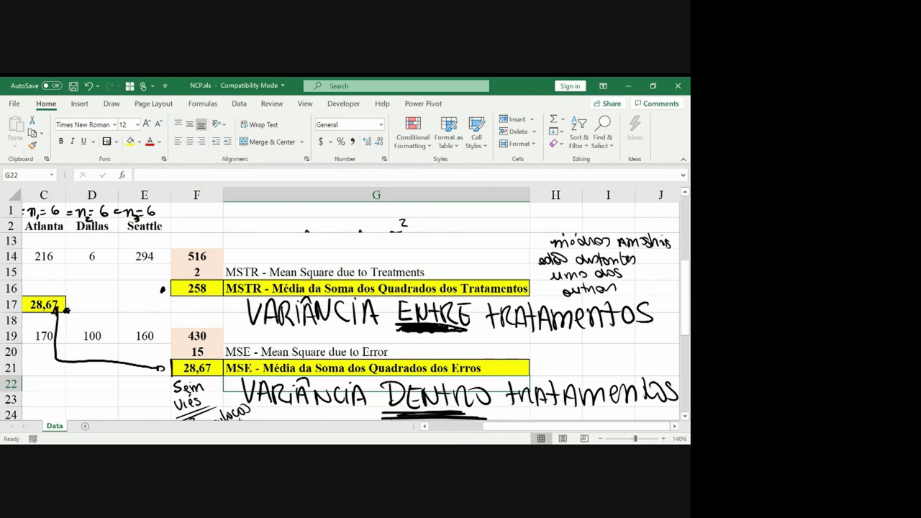
drag(384, 416, 397, 414)
drag(461, 411, 482, 415)
drag(387, 377, 451, 379)
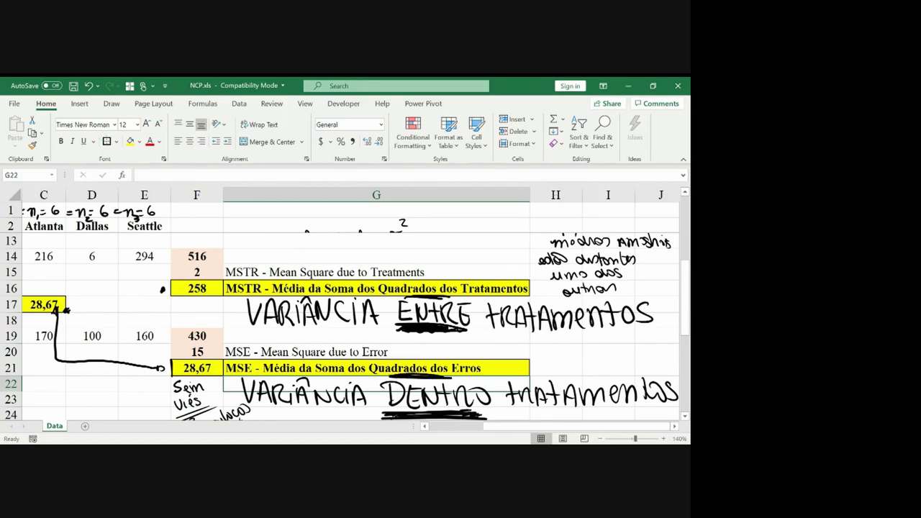
drag(387, 376, 474, 380)
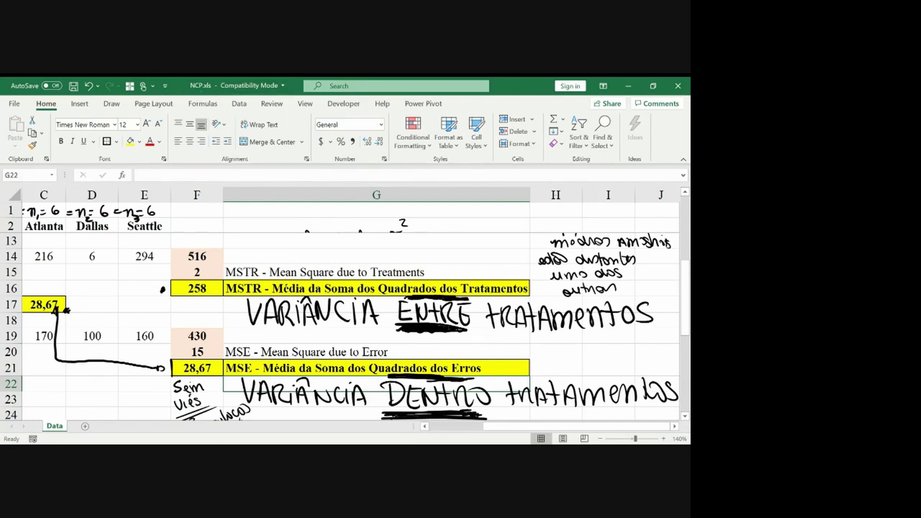
Step: Switch to the PowerPoint slide on ANOVA and circle the "Média Global x̄" heading in ink
key(alt+Tab)
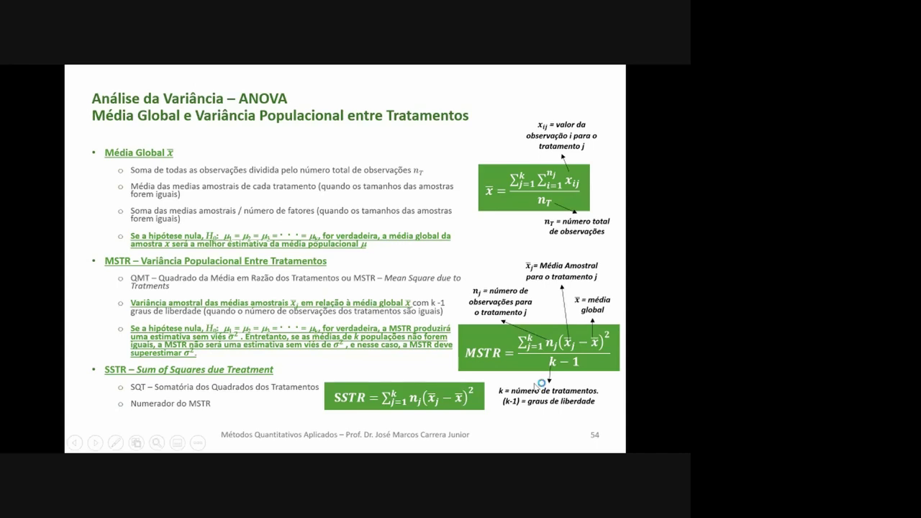
drag(153, 137, 179, 144)
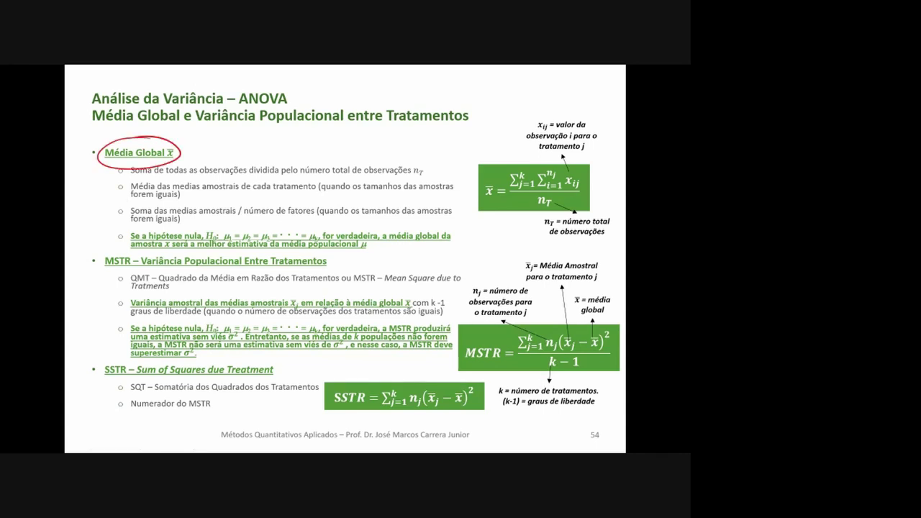